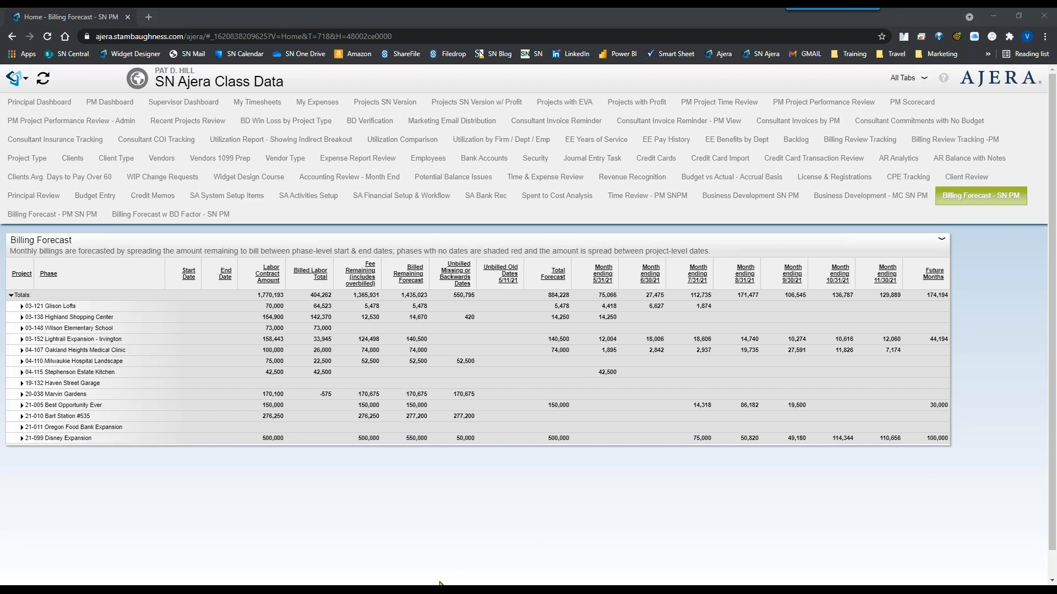
- Switch to the Project Command Center, maximize its window and select the Disney Expansion project
mouse_move(441, 584)
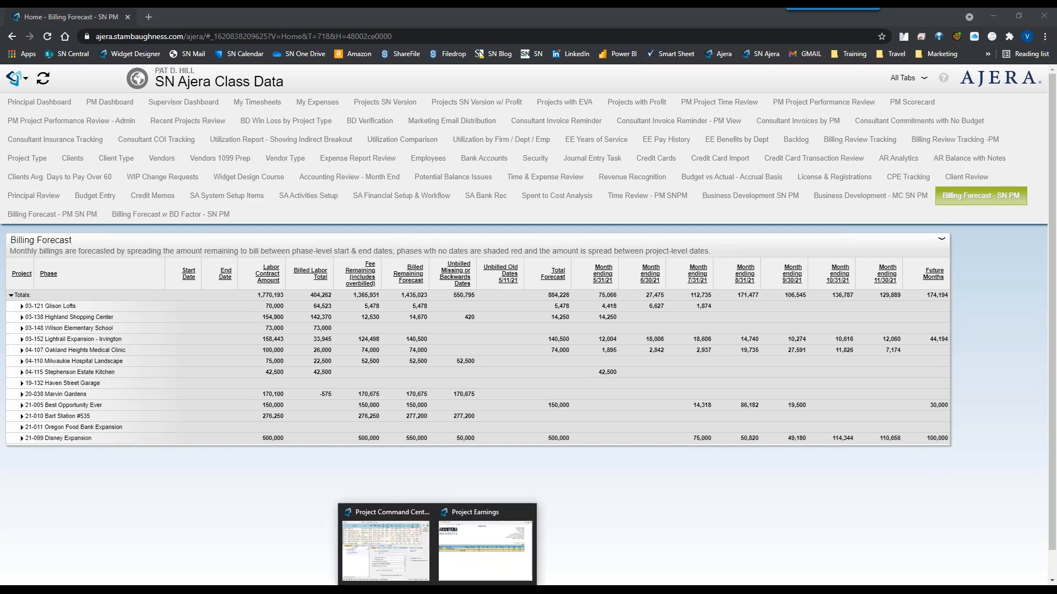
left_click(412, 562)
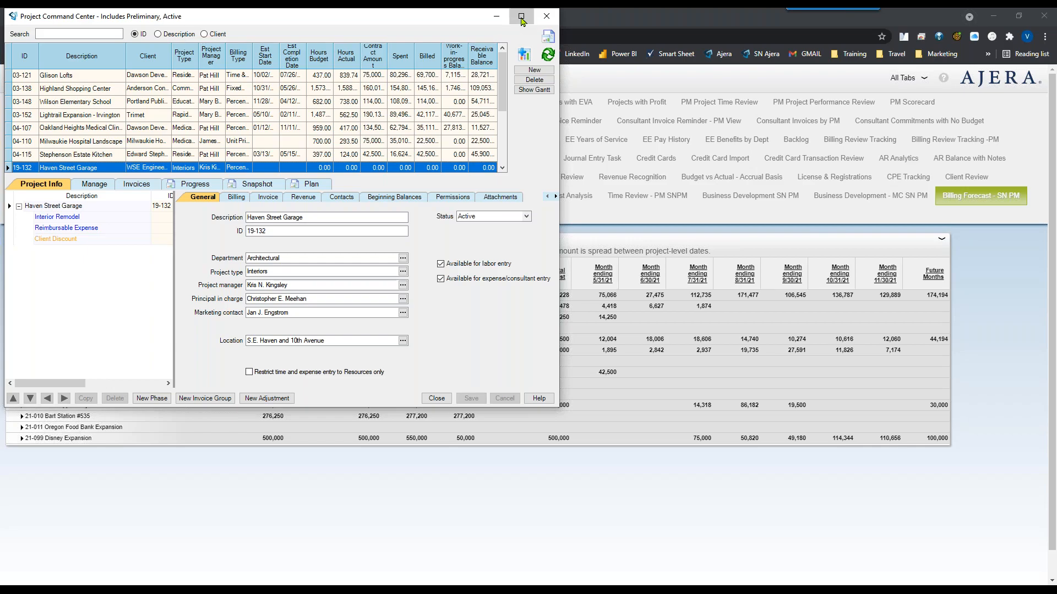
double_click(522, 21)
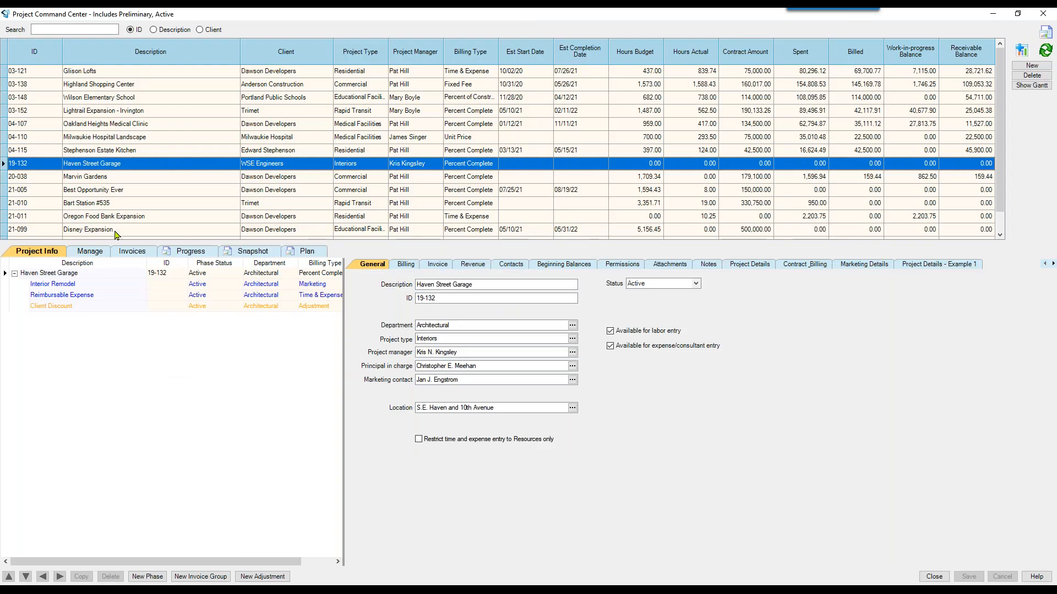
left_click(116, 230)
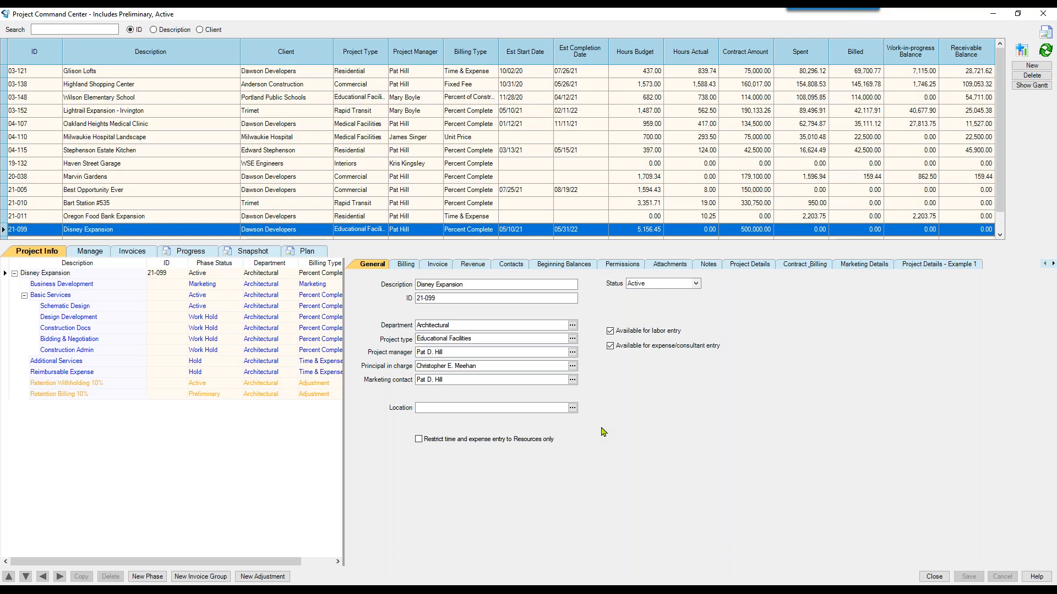
- Compare the general settings and phase statuses of the Retention Withholding 10% and Retention Billing 10% adjustments
left_click(70, 384)
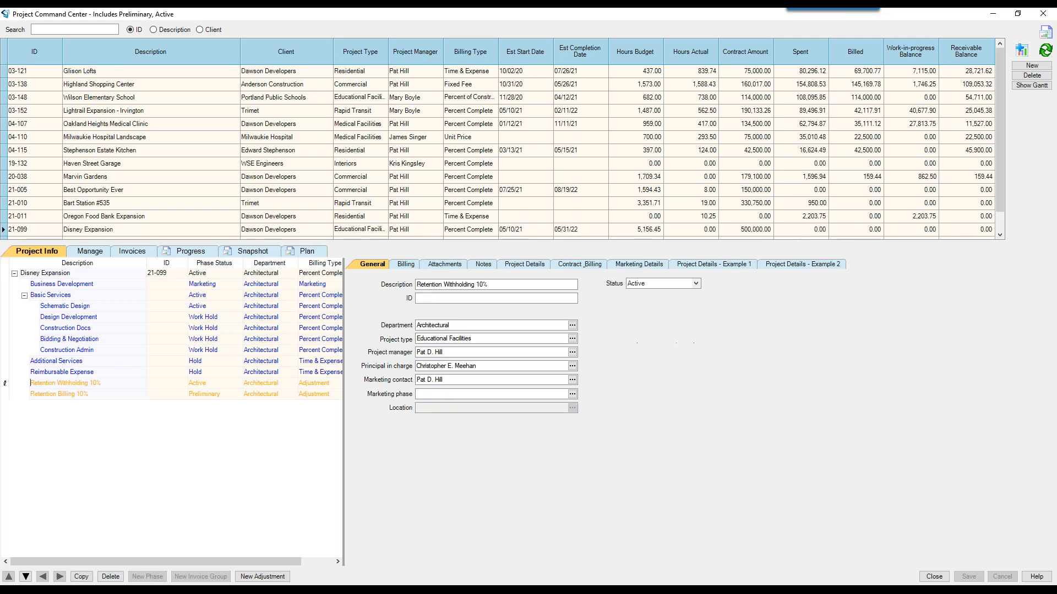
left_click(66, 394)
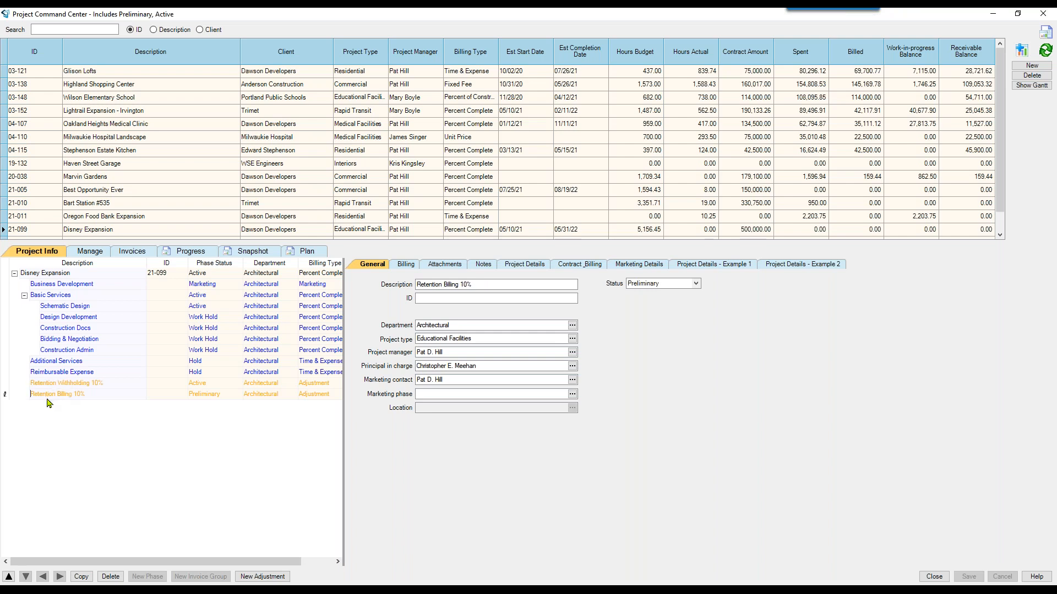
left_click(205, 387)
left_click(208, 396)
left_click(203, 385)
left_click(204, 397)
left_click(155, 387)
left_click(59, 389)
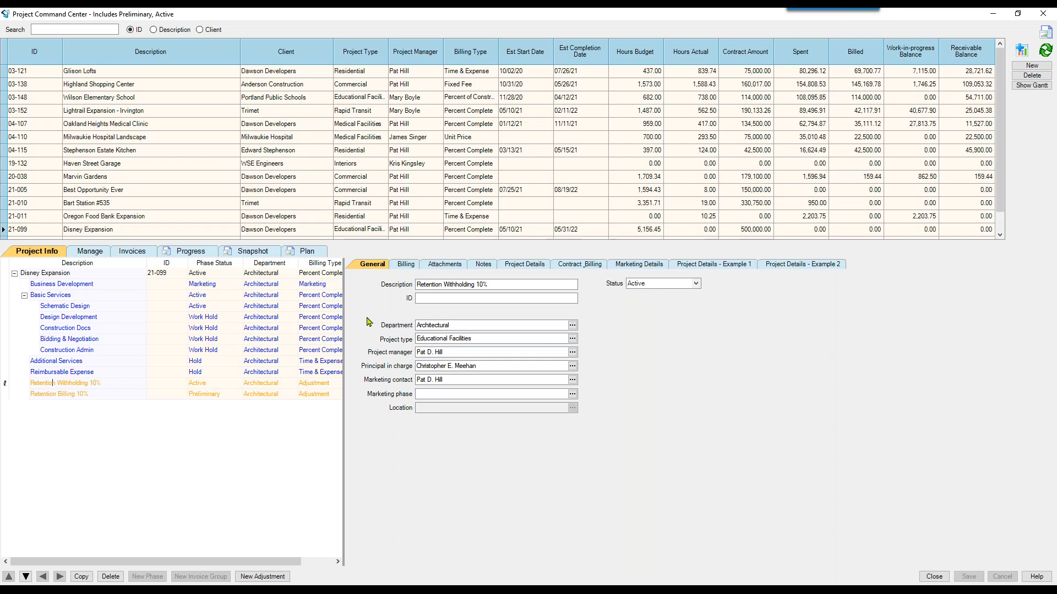
- Examine the billing settings of Retention Withholding 10%, including its activity type choices, adjustment type choices and account
left_click(410, 264)
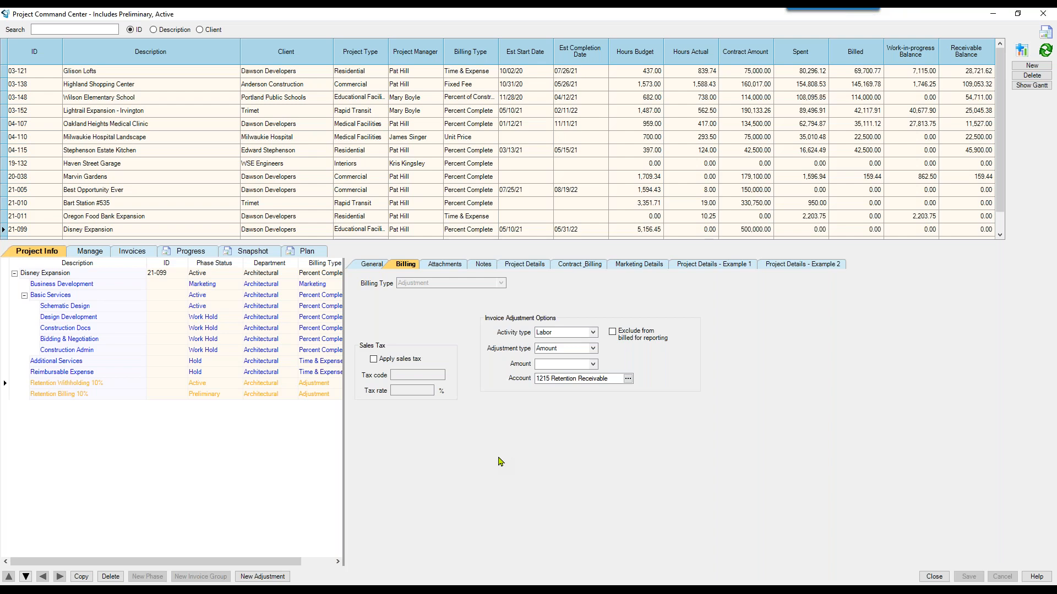
left_click(593, 333)
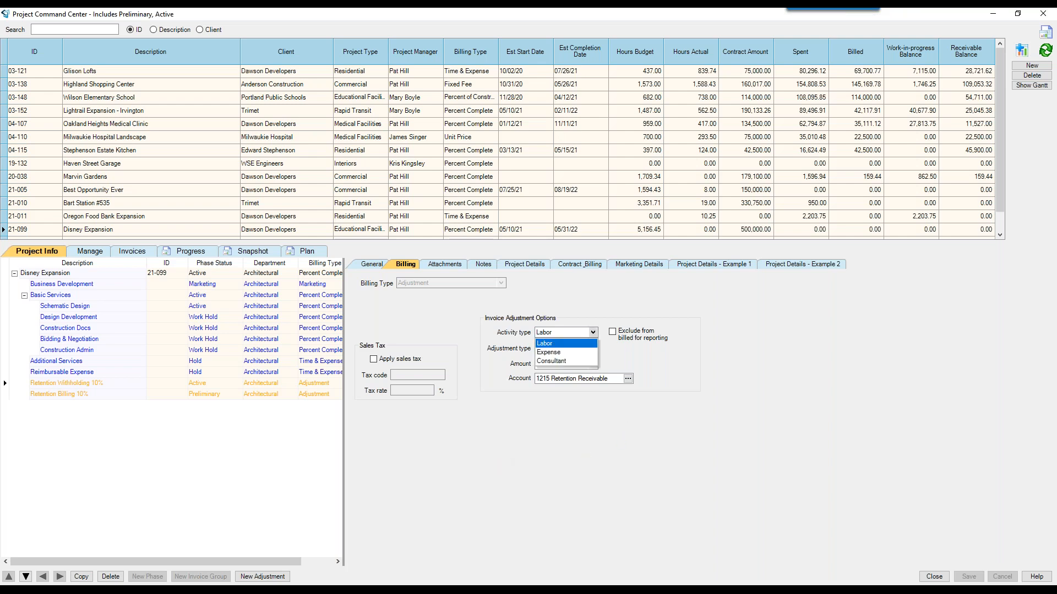
left_click(593, 333)
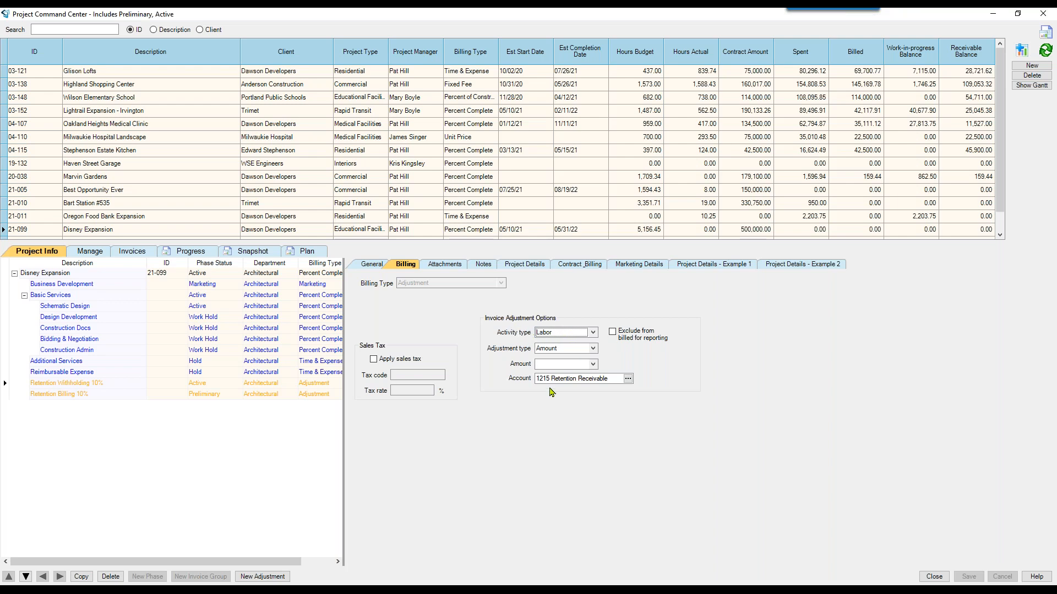
left_click(592, 384)
left_click(581, 352)
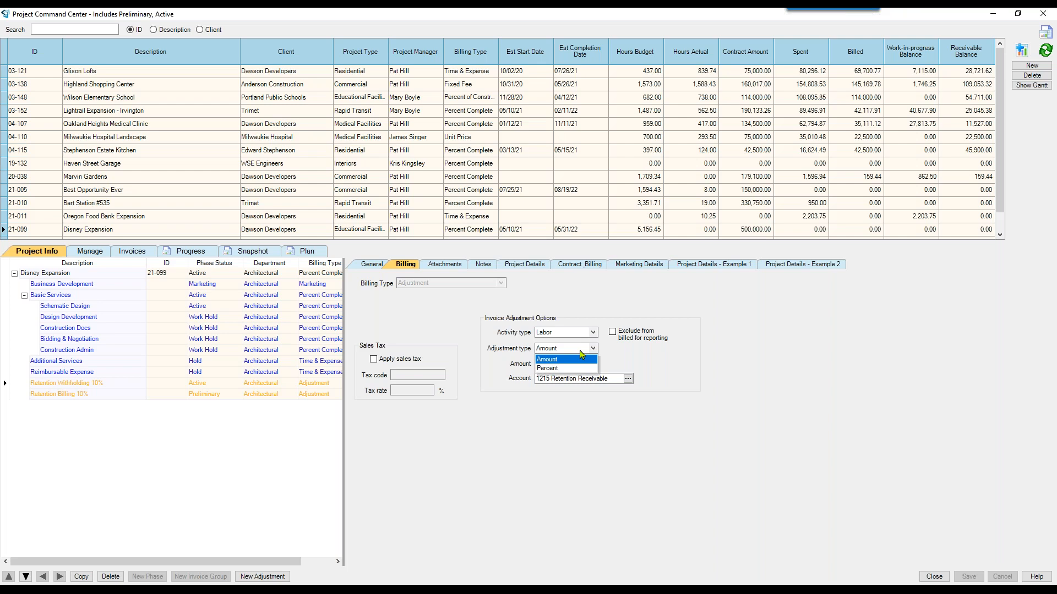
left_click(582, 358)
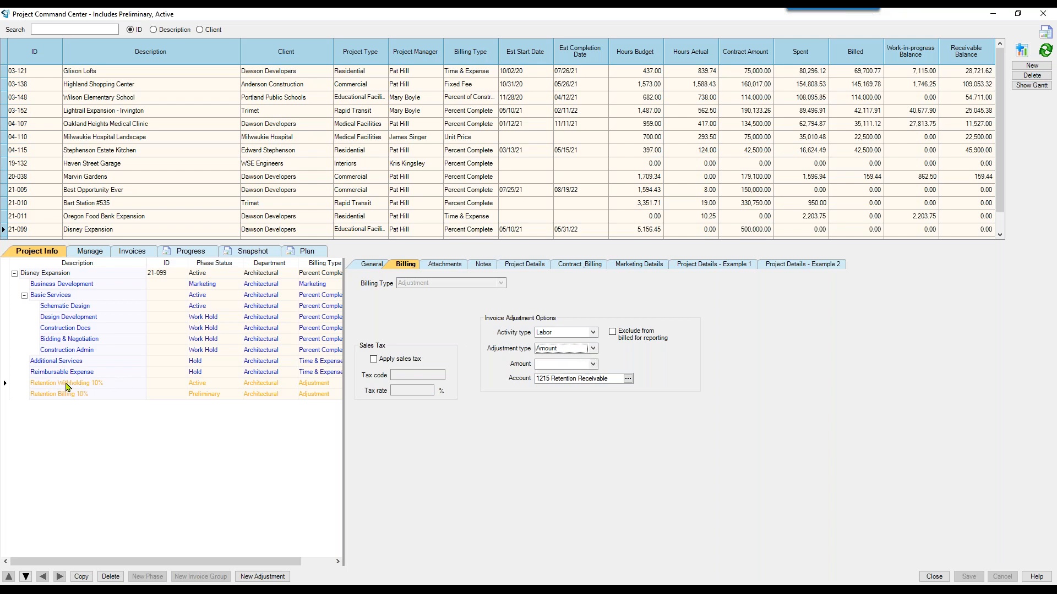
left_click(593, 332)
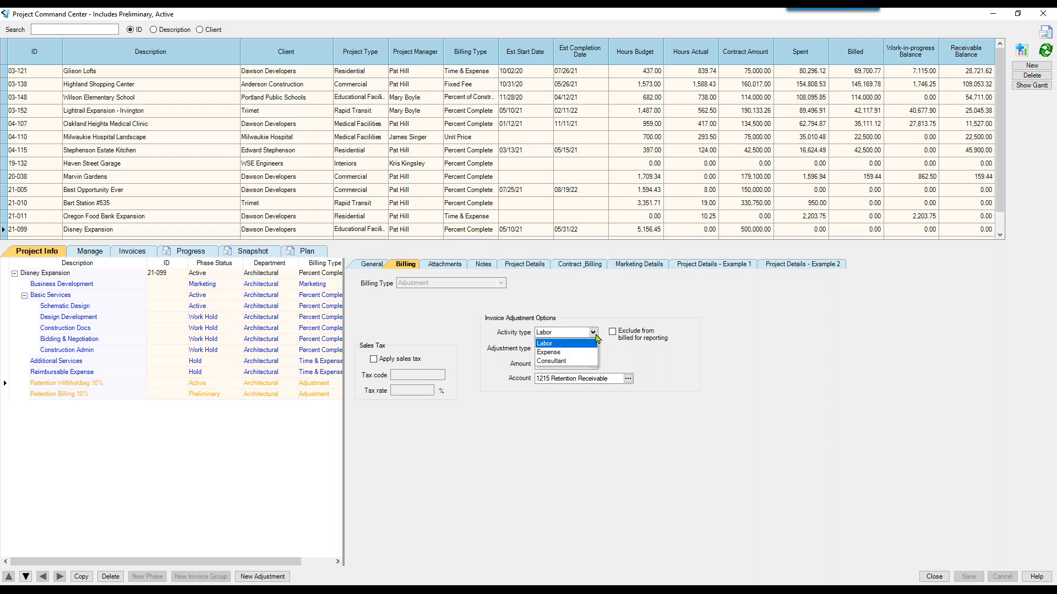
left_click(596, 335)
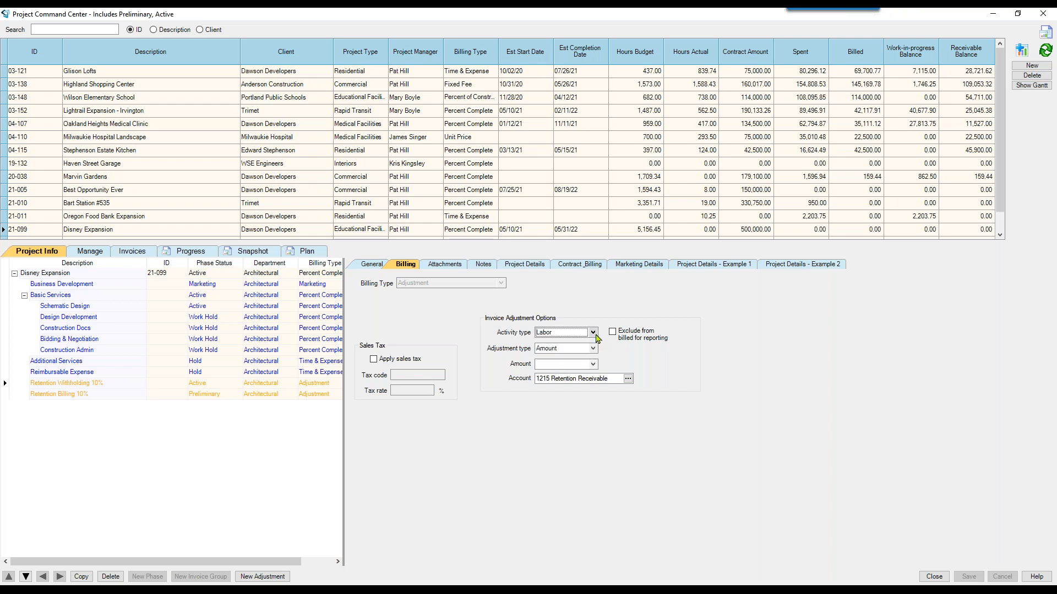
left_click(559, 348)
left_click(558, 348)
- Review the Retention Billing 10% adjustment and the contract amounts of all Disney Expansion phases, then return to the project information
left_click(59, 395)
left_click(88, 252)
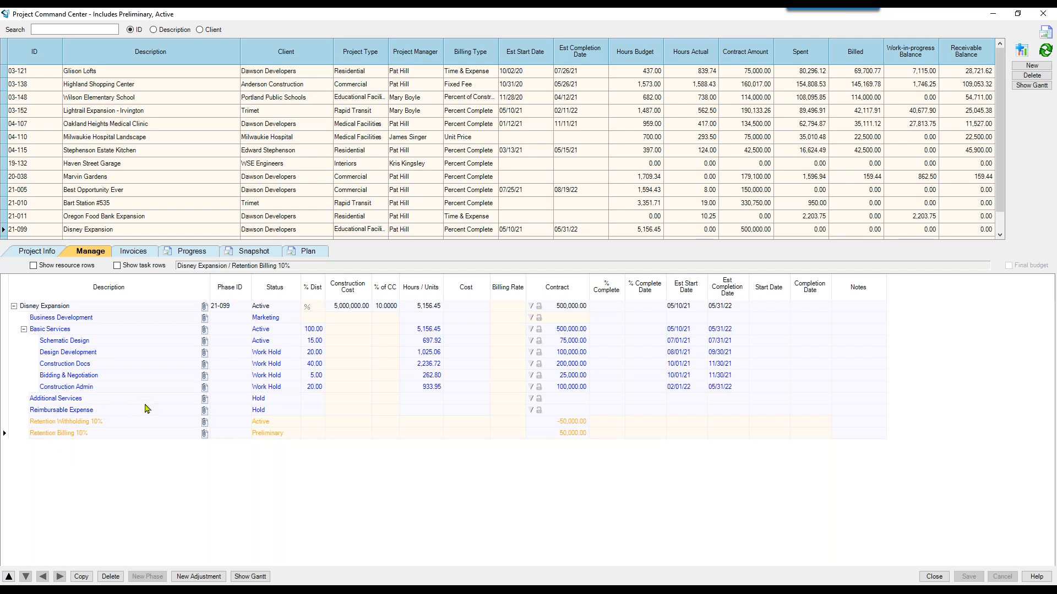
left_click(29, 252)
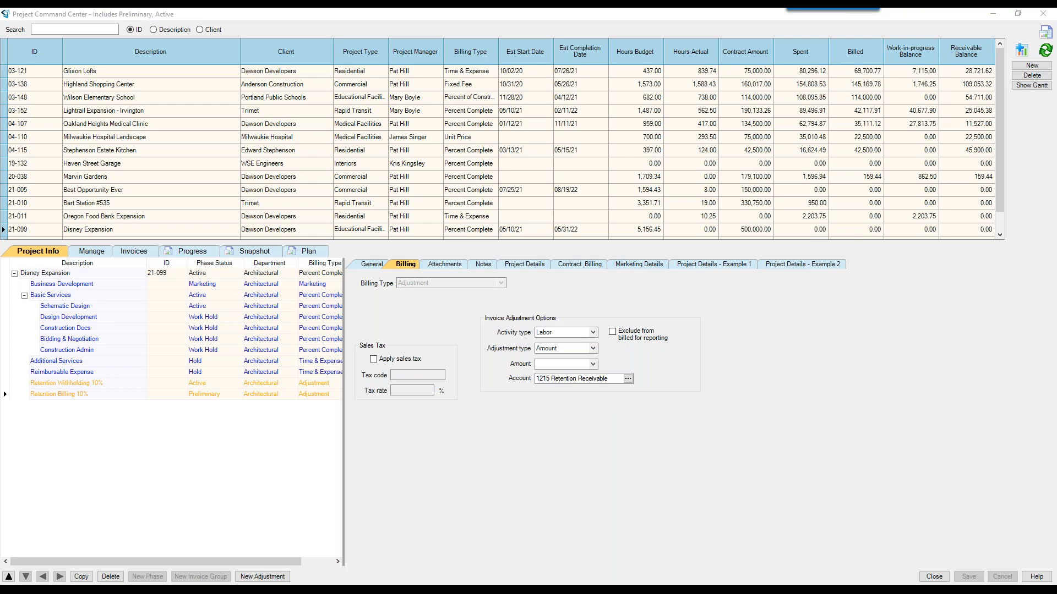
- Examine the adjustment type, amount and account of Haven Street Garage's Client Discount, and minimize the Project Command Center
left_click(96, 163)
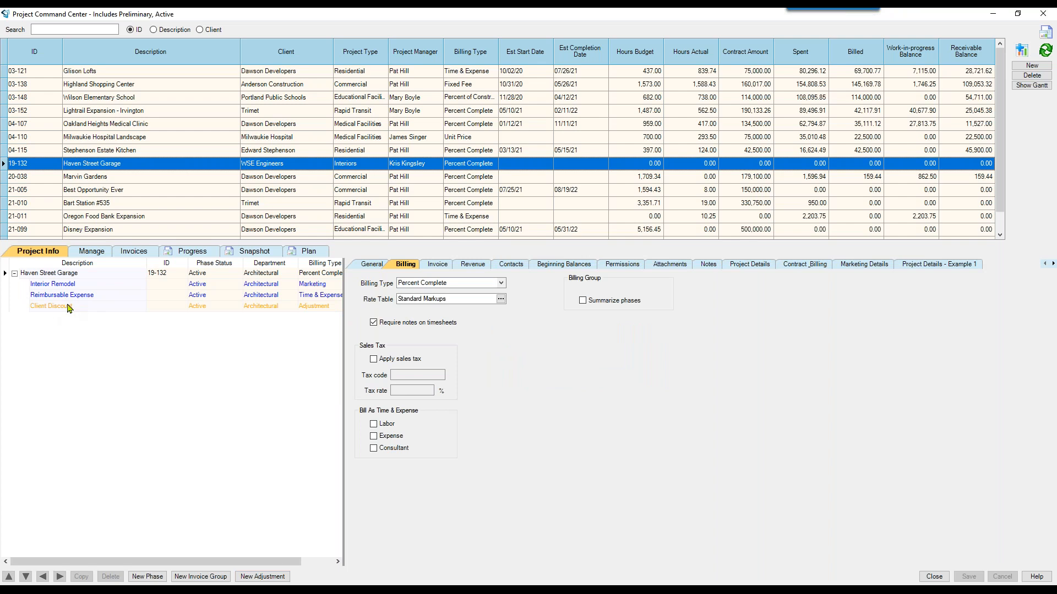
left_click(83, 310)
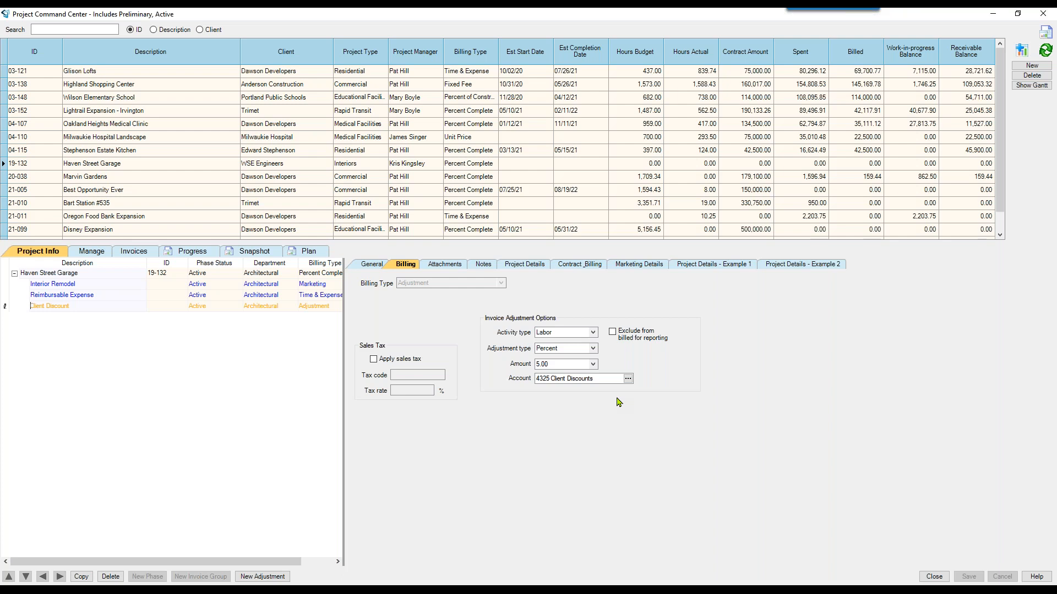
left_click(585, 353)
left_click(585, 352)
left_click(601, 378)
left_click(993, 16)
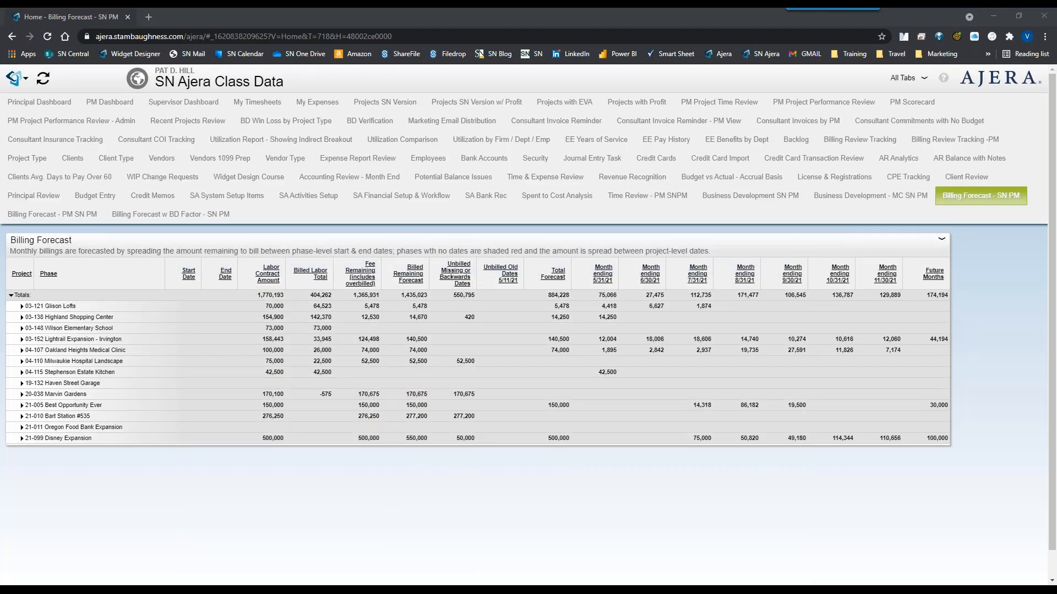
- Bring up the Project Earnings report and drill down into the phases of Bart Station #535
mouse_move(380, 550)
left_click(506, 553)
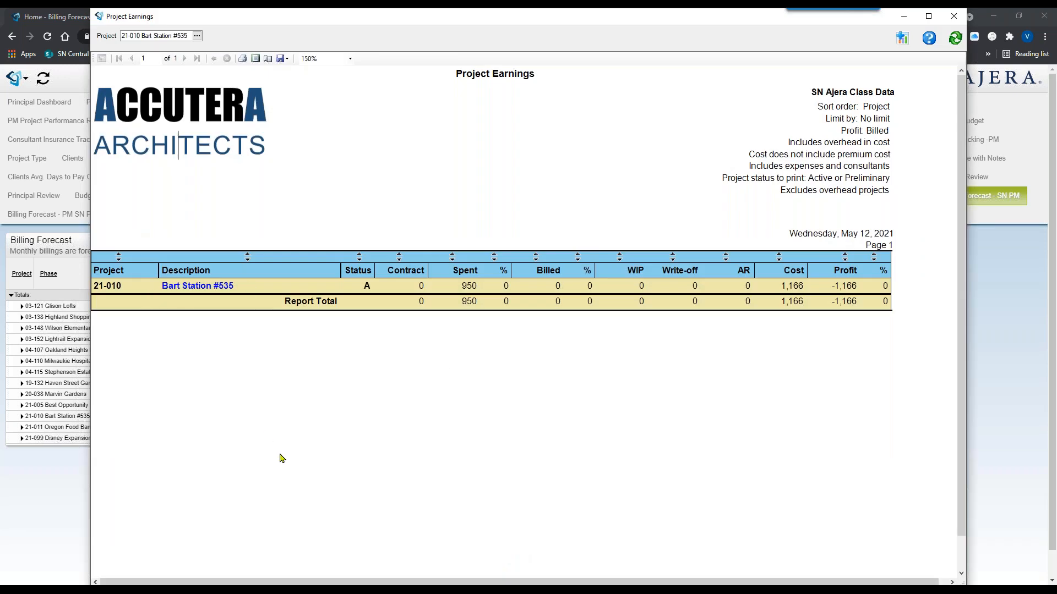
left_click(218, 287)
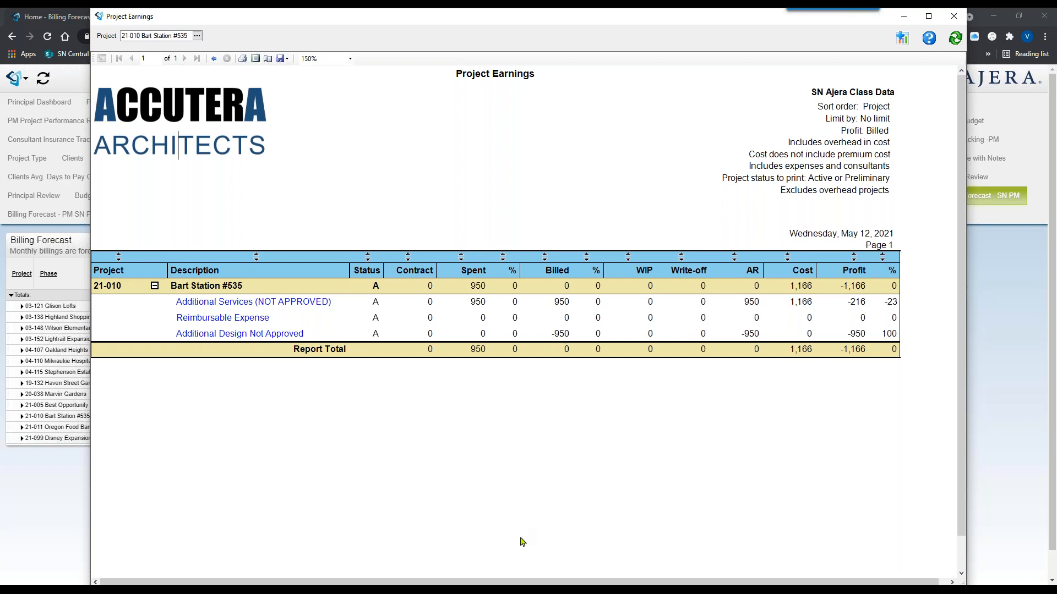
- Preview the final invoice of Bart Station #535 from the Project Command Center, and close the preview
left_click(437, 591)
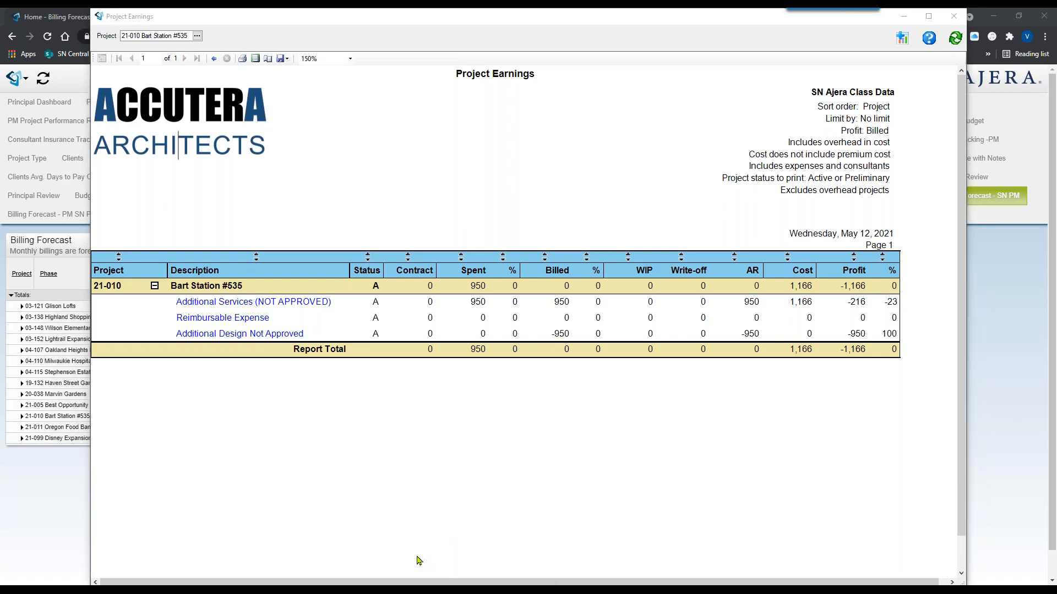
left_click(419, 560)
left_click(152, 204)
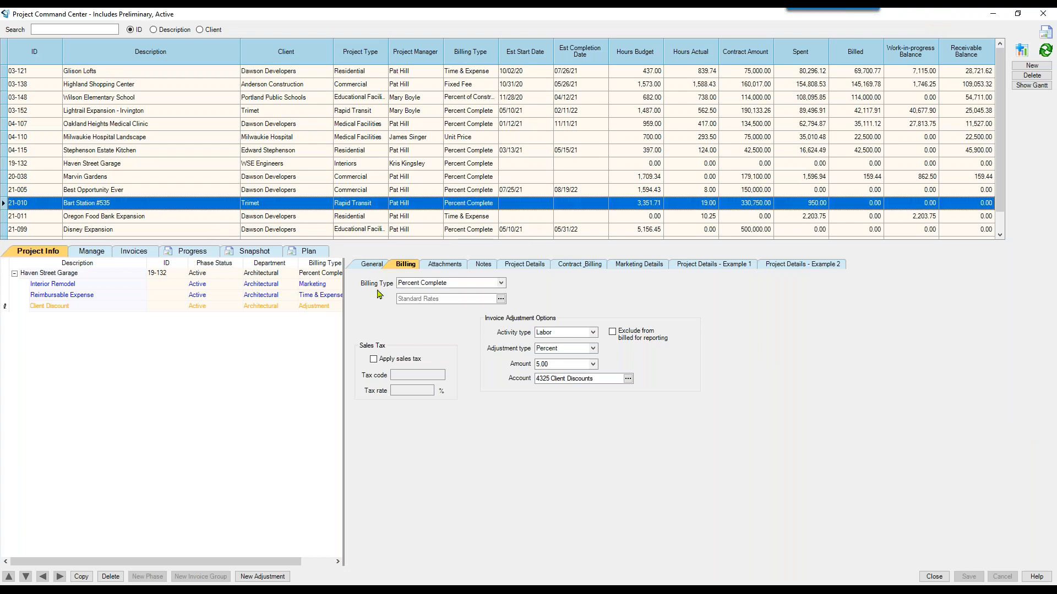
left_click(143, 252)
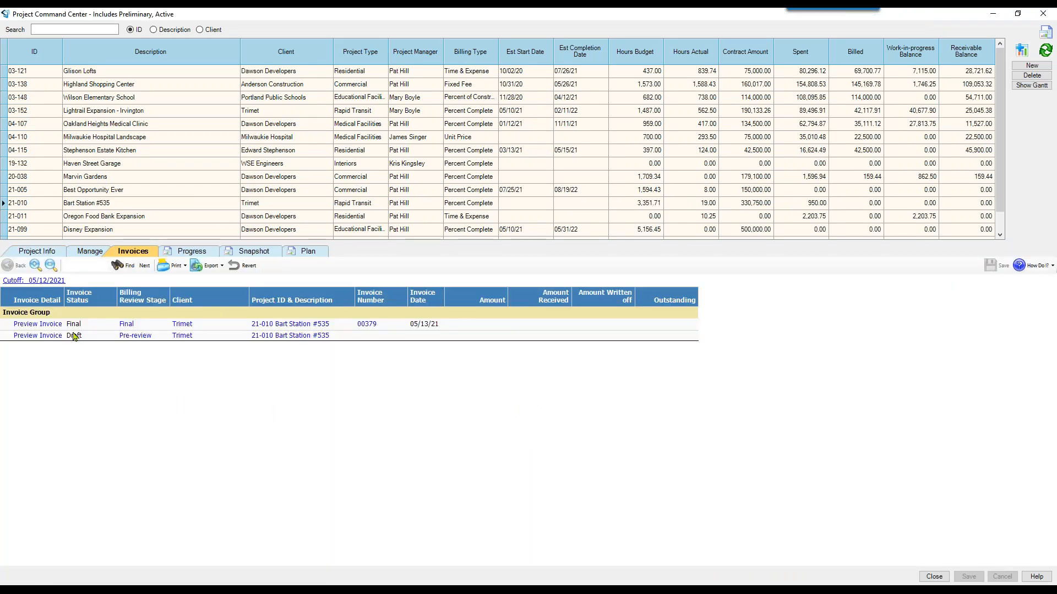
left_click(36, 324)
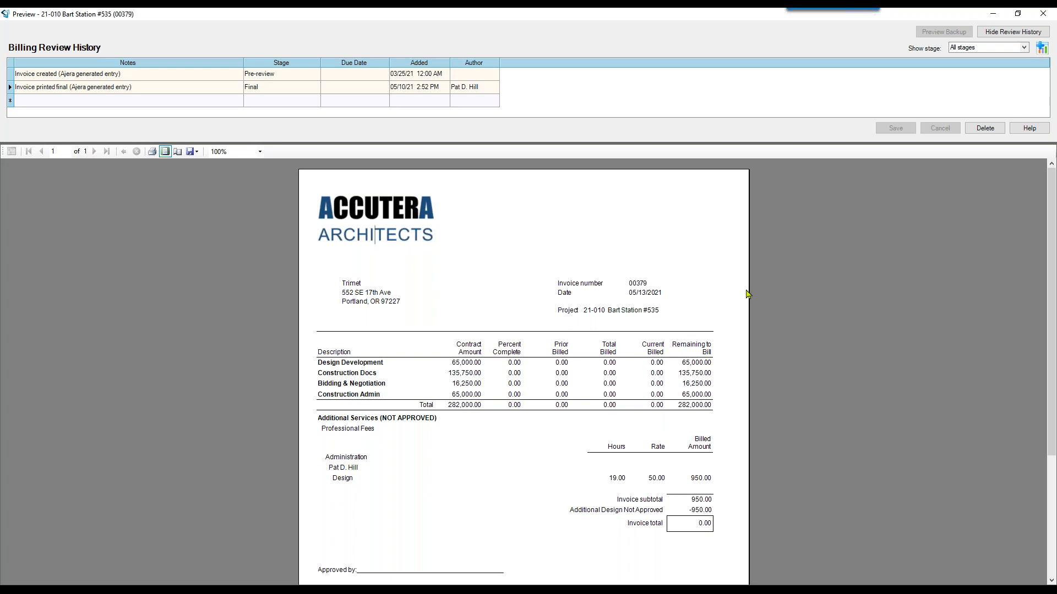
left_click(1043, 15)
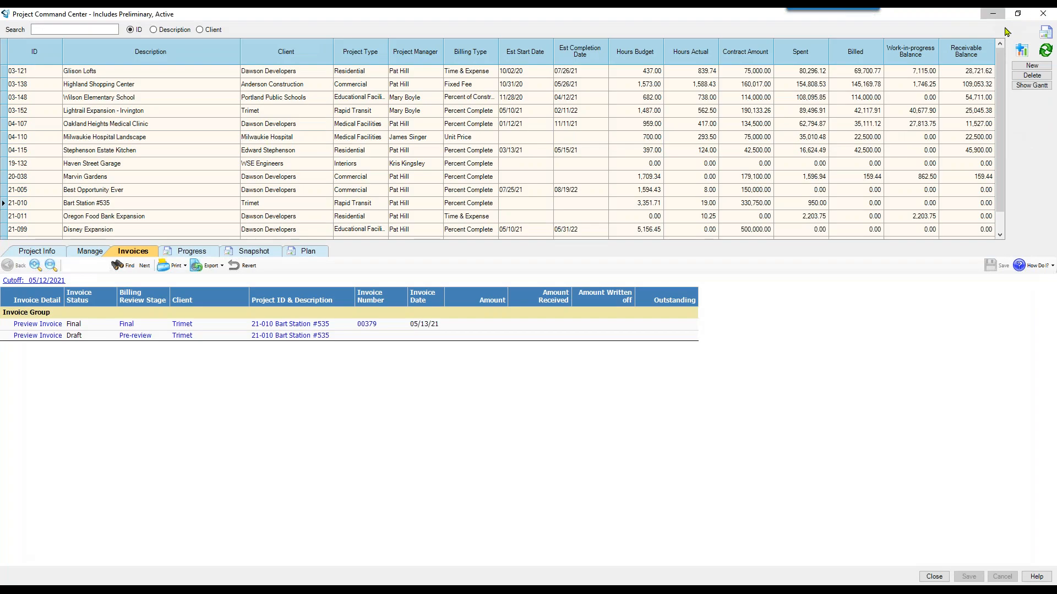
- Minimize the Project Command Center and Project Earnings windows and open the Client Invoice Register report
left_click(992, 15)
left_click(904, 17)
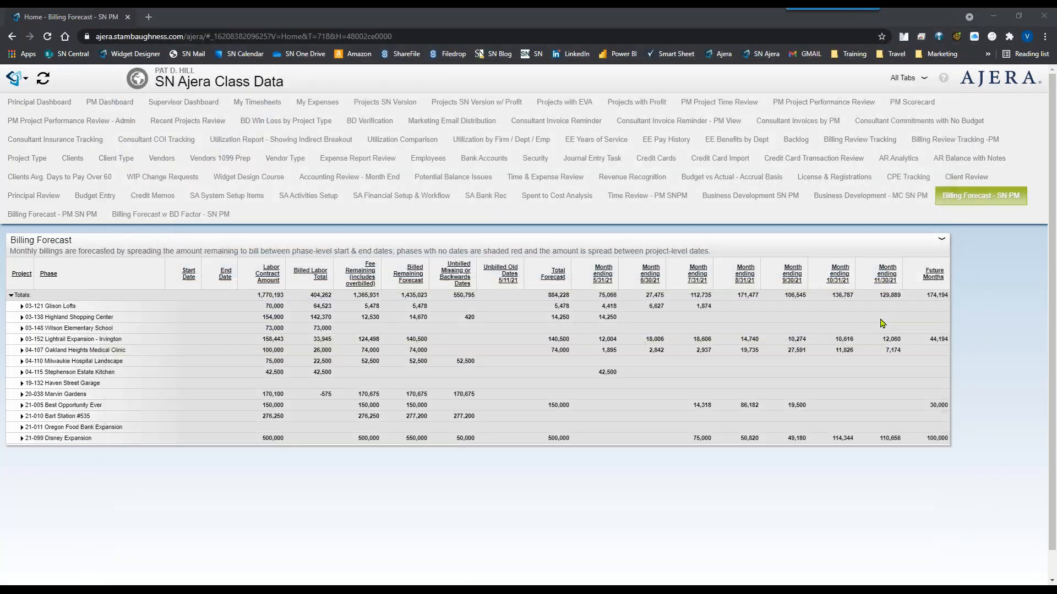
left_click(24, 79)
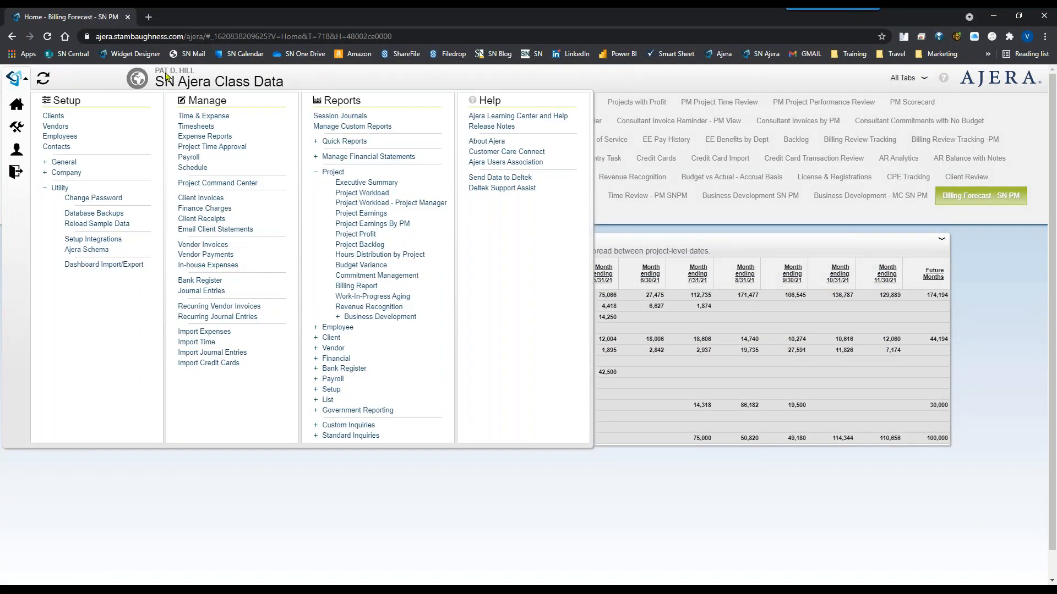
left_click(335, 173)
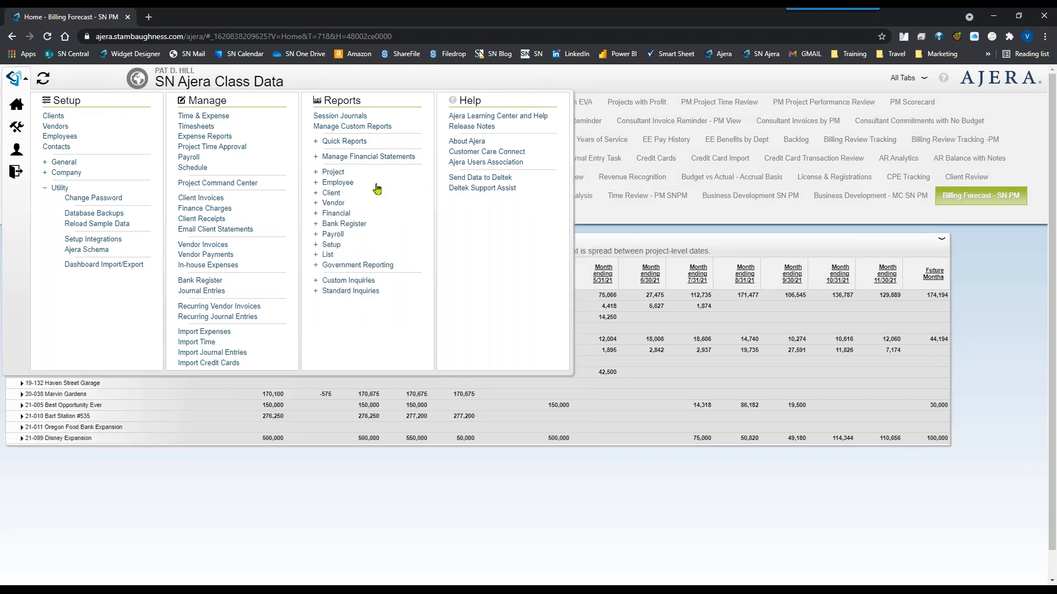
left_click(344, 193)
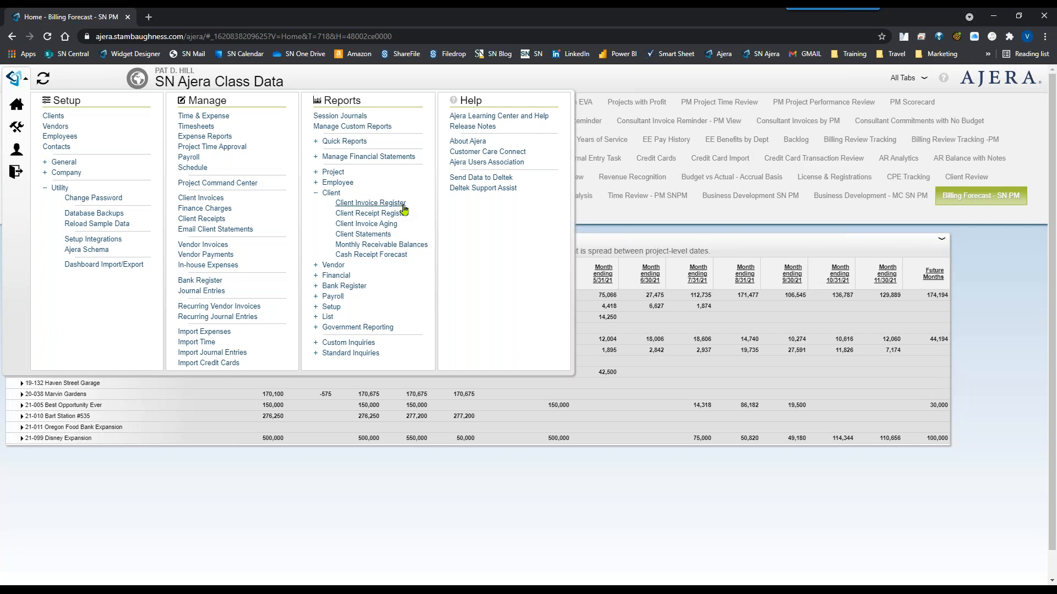
left_click(404, 206)
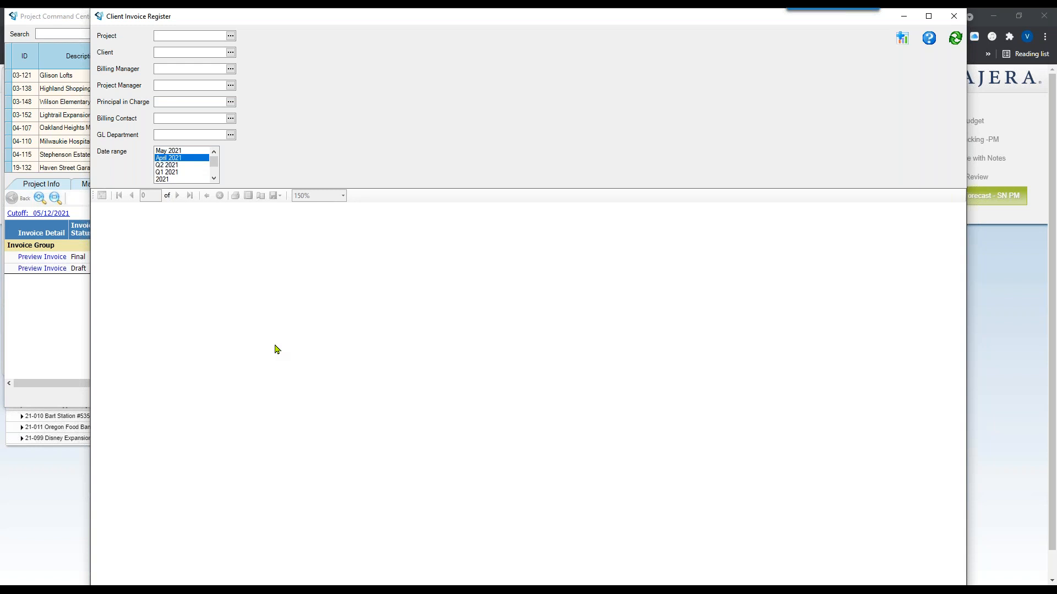
- Run the Client Invoice Register for April 2021 with the sort order set to GL Account
left_click(902, 39)
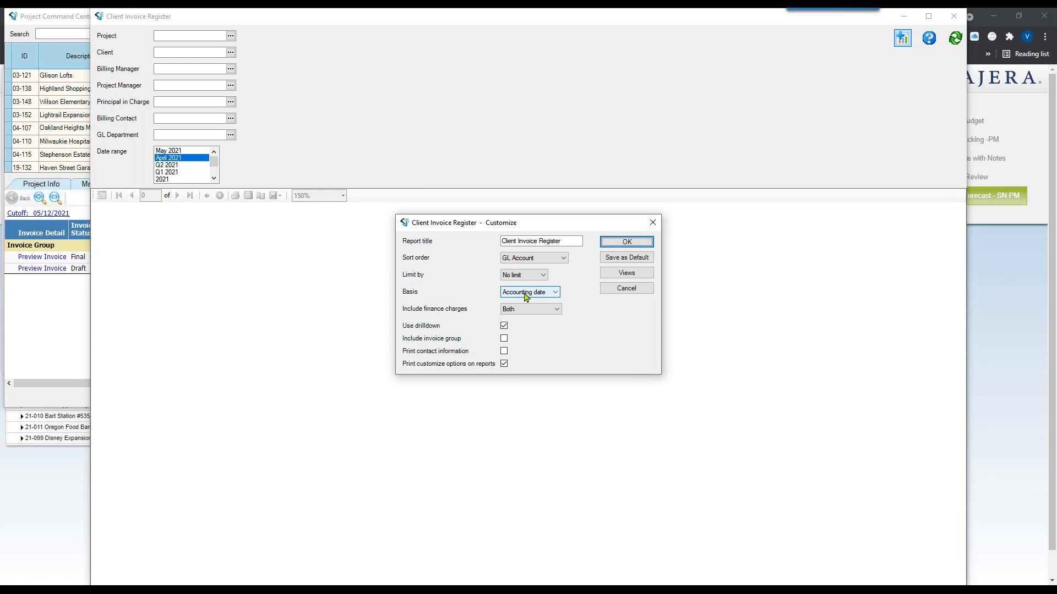
left_click(548, 259)
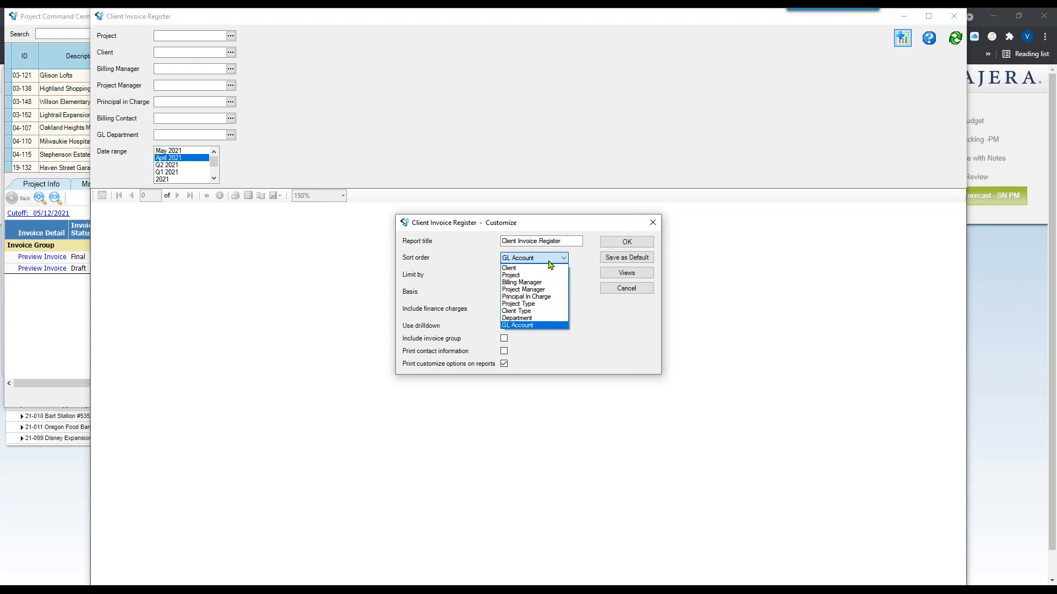
left_click(522, 326)
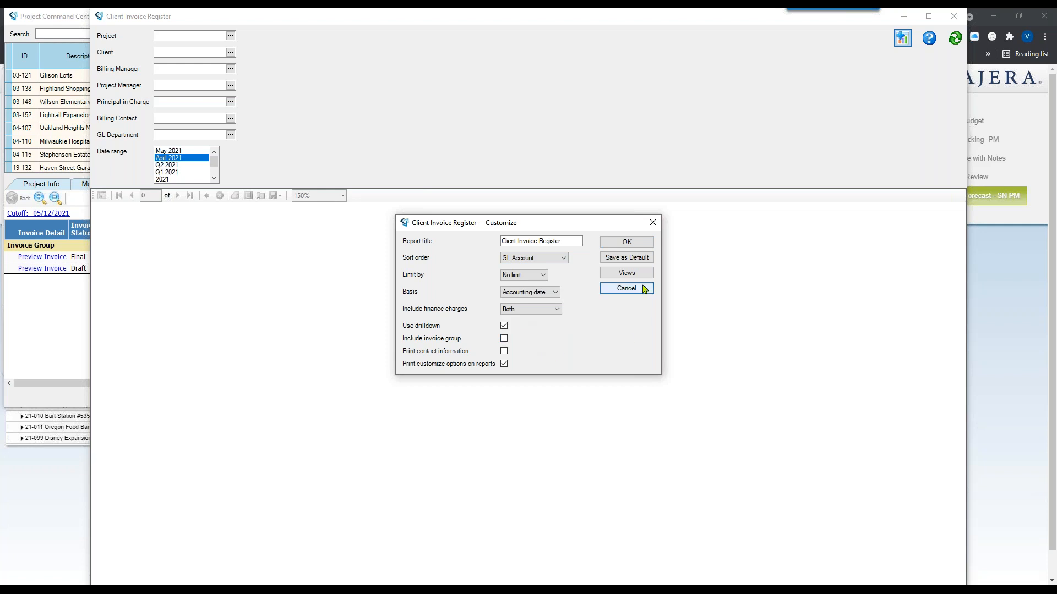
left_click(630, 243)
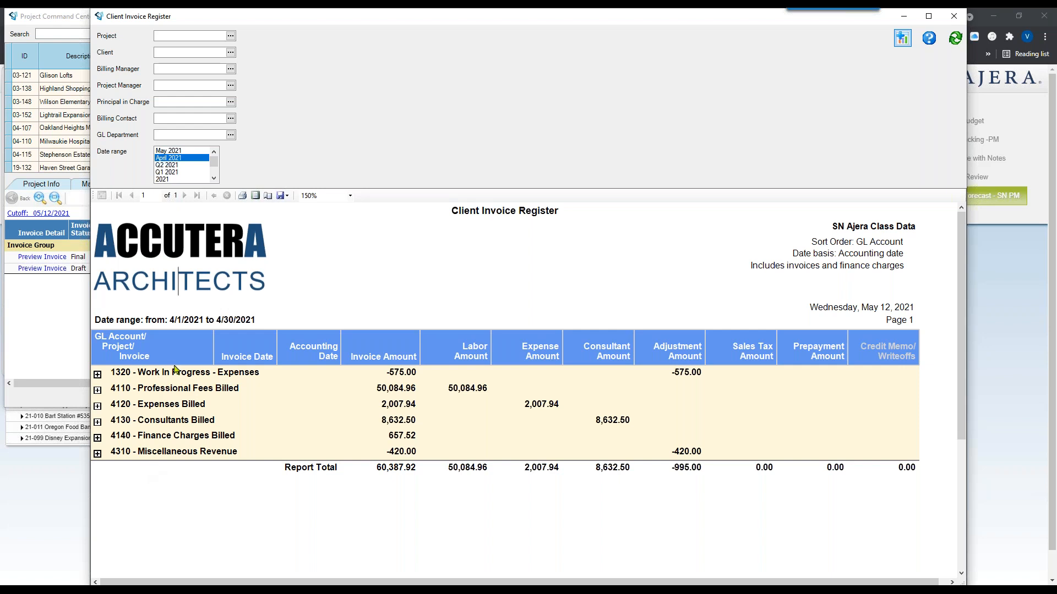
- Examine the invoices behind accounts 4310, 1320 and 4110 in the Client Invoice Register, collapse the details and close the report
left_click(98, 454)
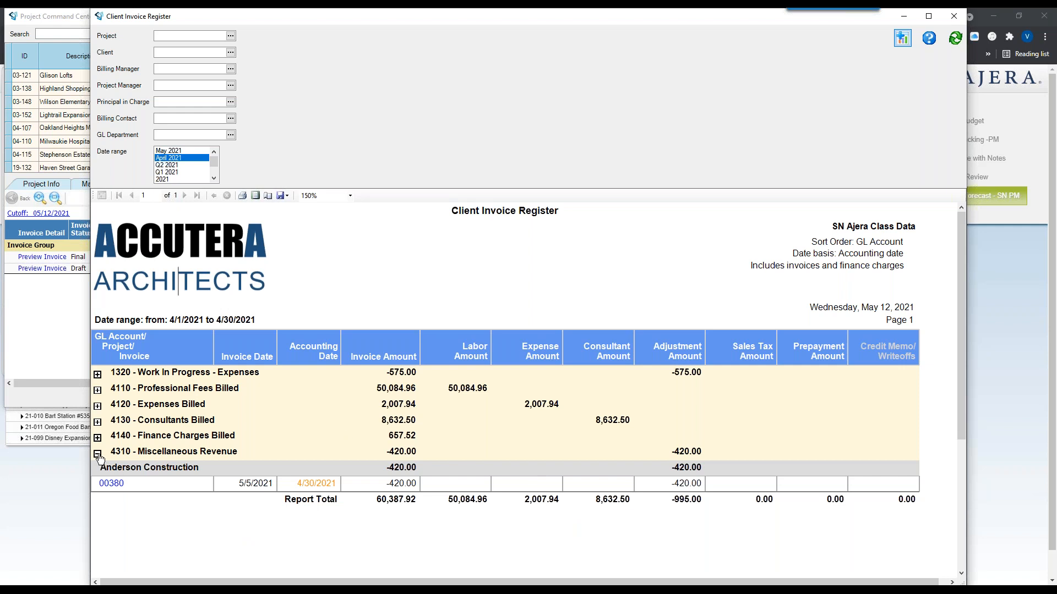
left_click(98, 374)
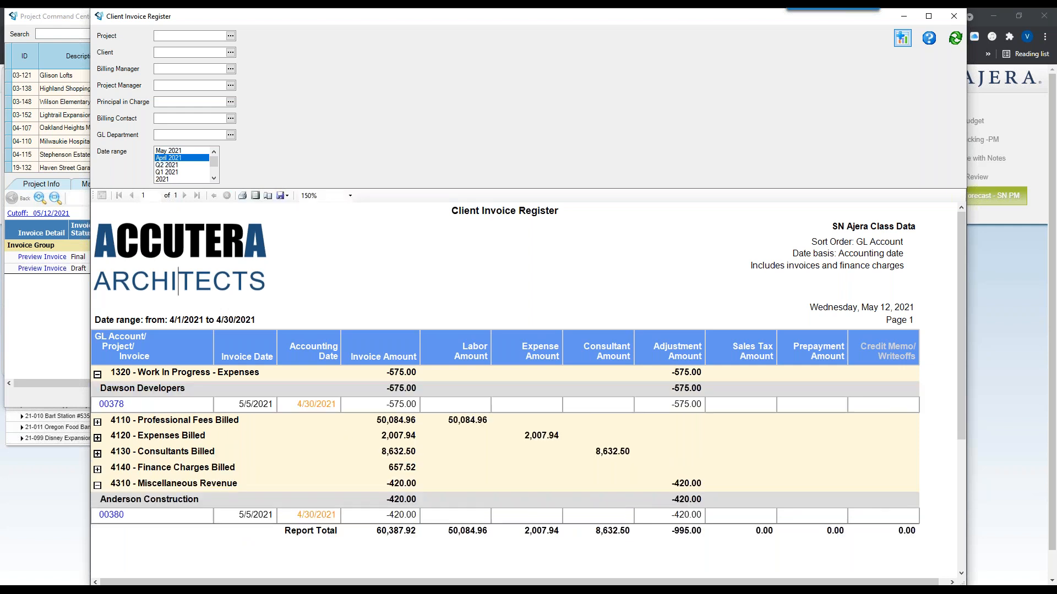
left_click(98, 422)
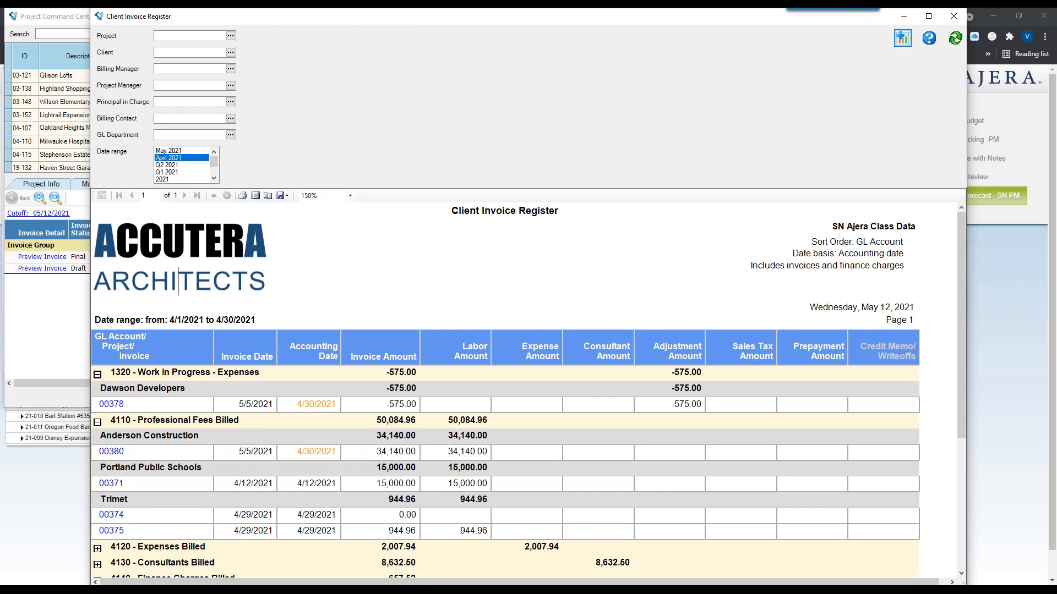
scroll(528, 389, "down", 1)
scroll(528, 390, "down", 1)
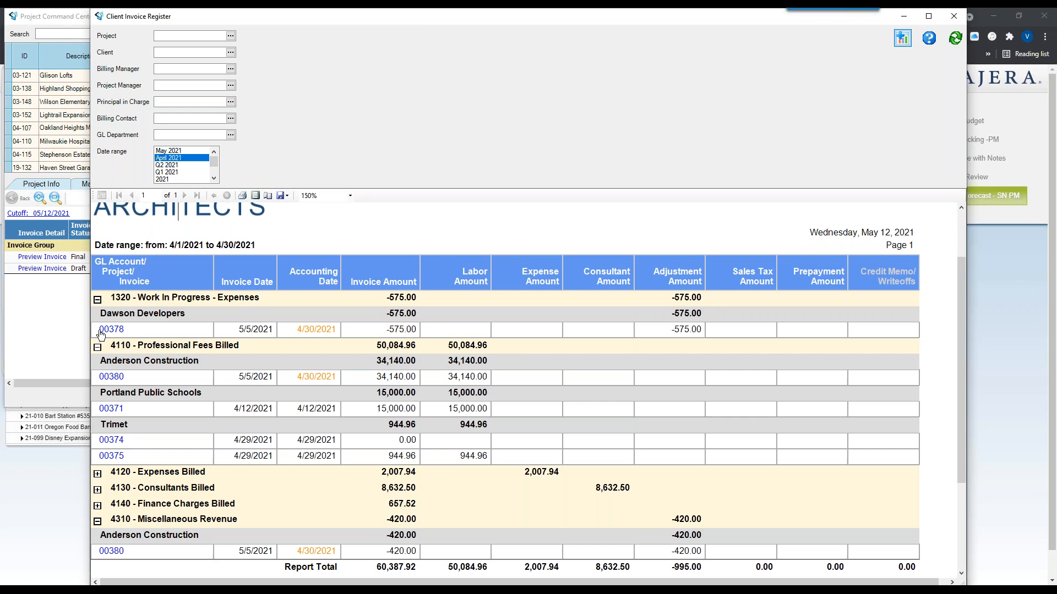
left_click(98, 347)
left_click(97, 299)
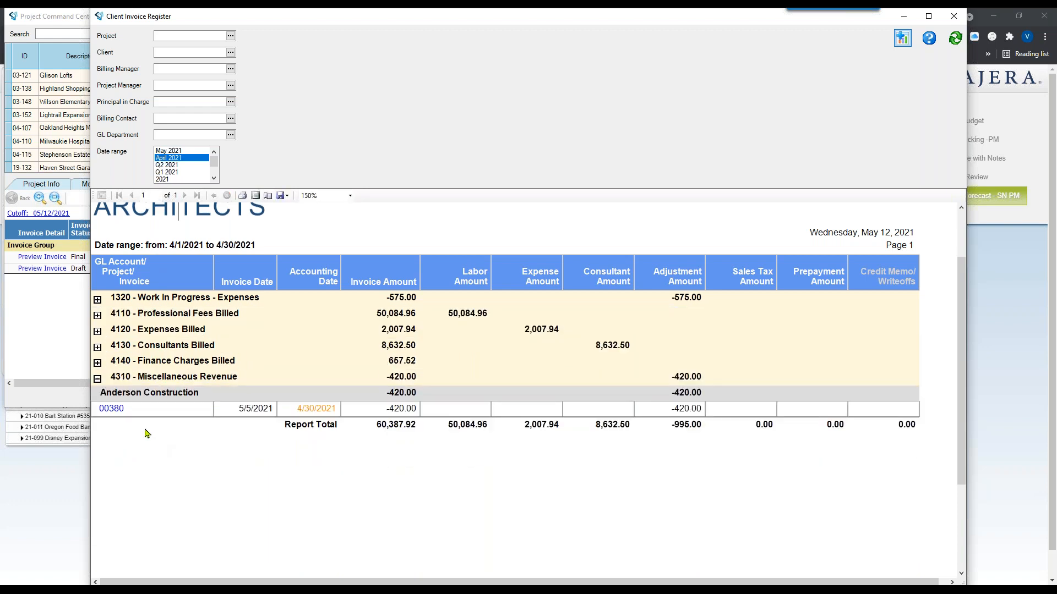
left_click(97, 379)
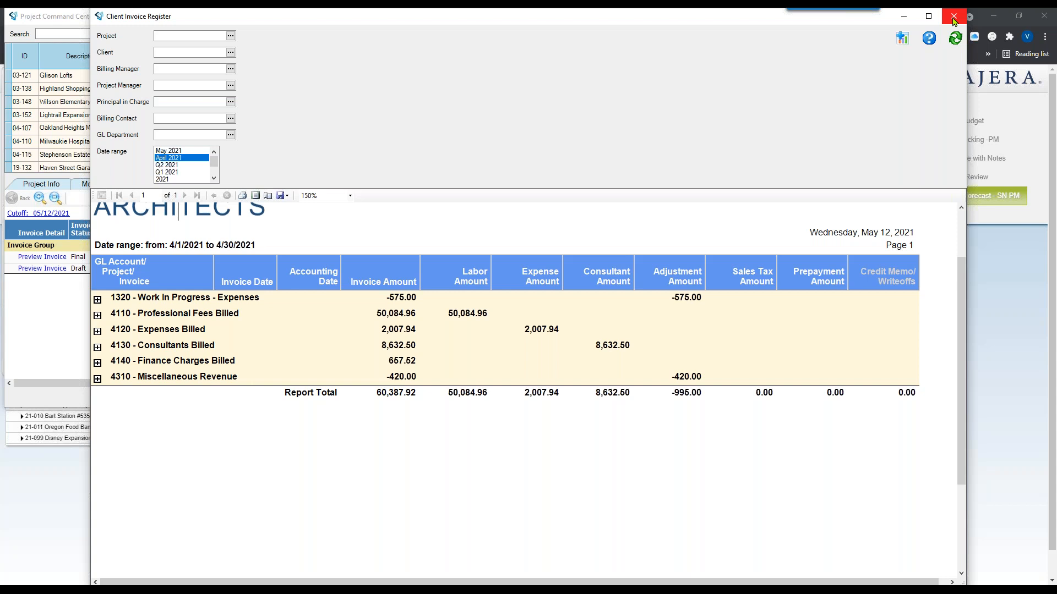
left_click(953, 18)
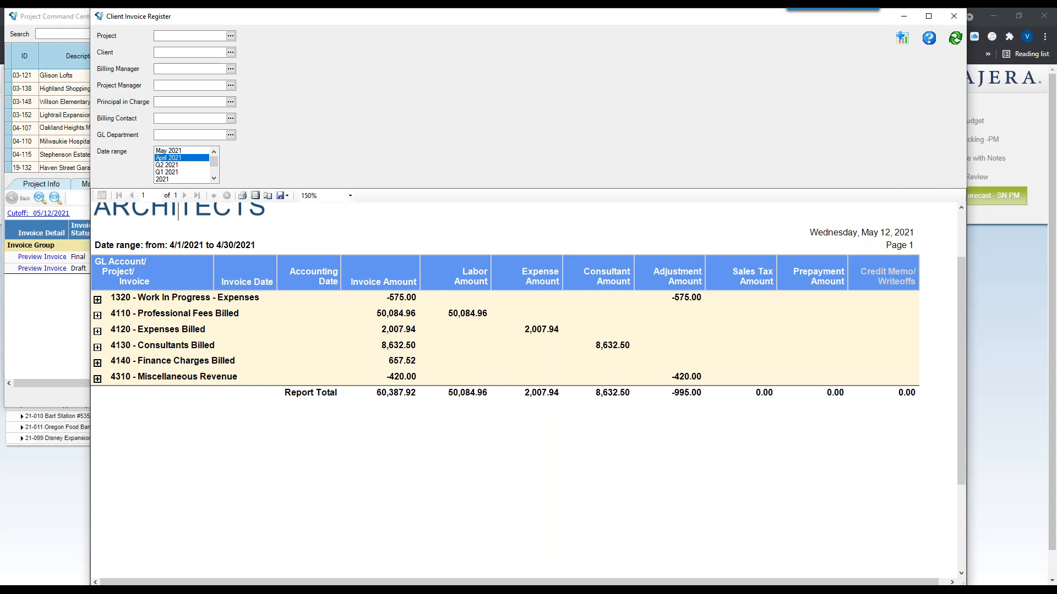
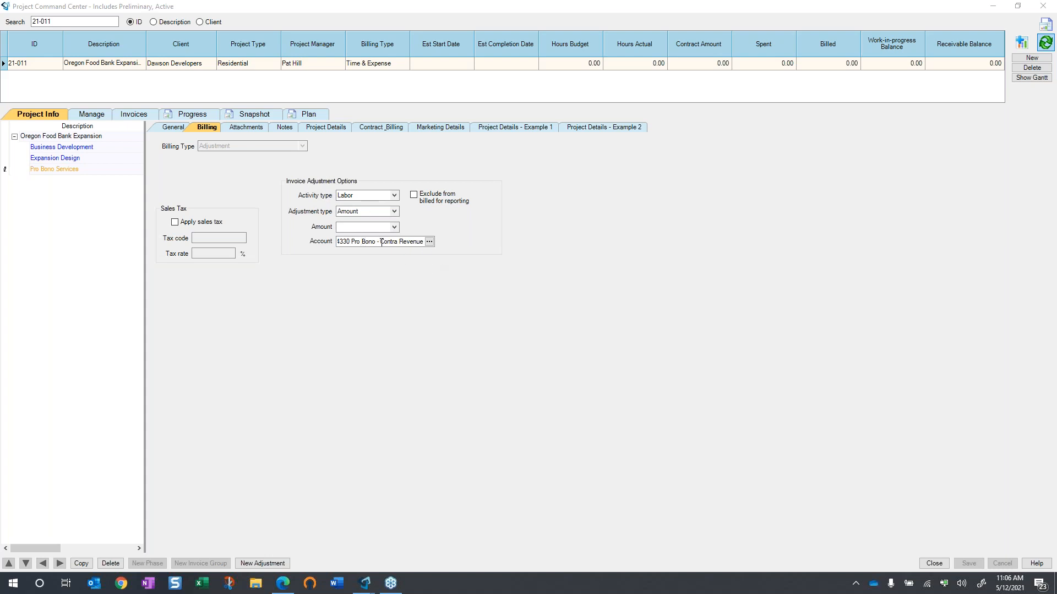
- Switch from the Project Command Center to the Client Invoice List and open the draft invoice of 21-011 Oregon Food Bank Expansion
left_click_drag(377, 242, 340, 242)
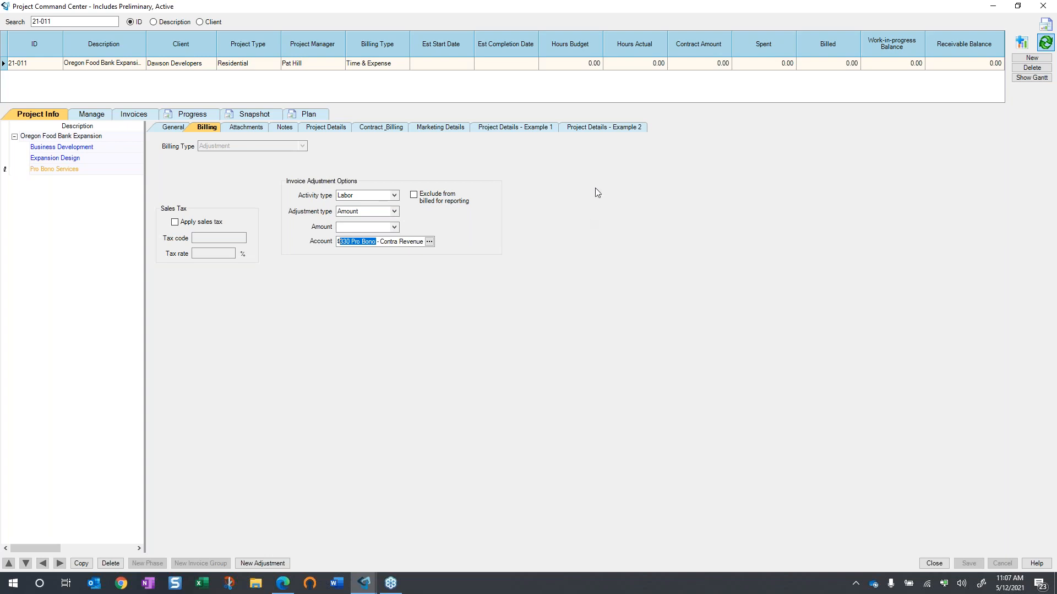
left_click_drag(652, 10, 589, 39)
left_click(812, 29)
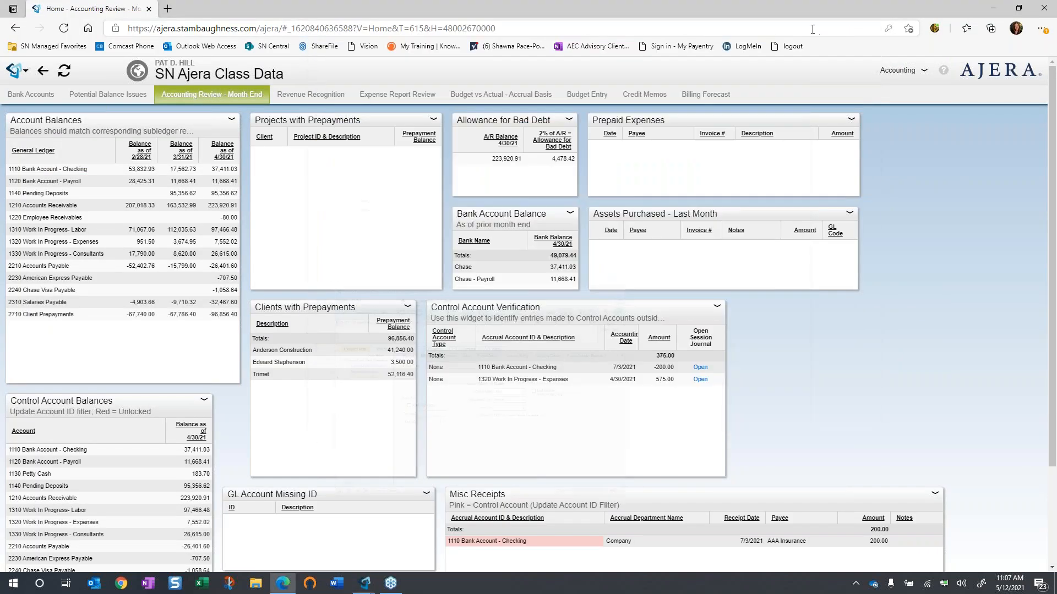
mouse_move(364, 582)
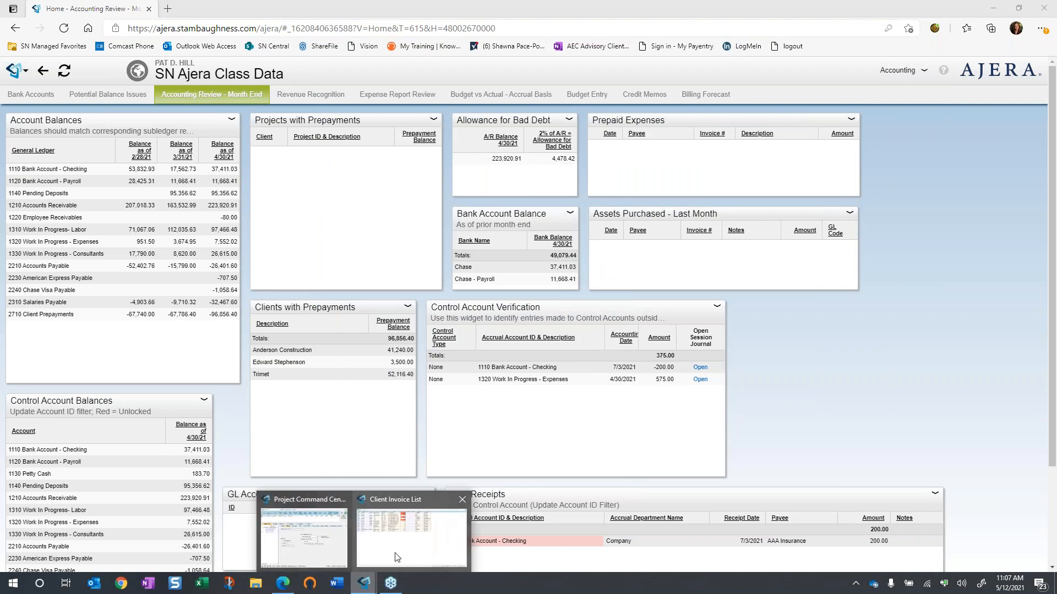
left_click(397, 557)
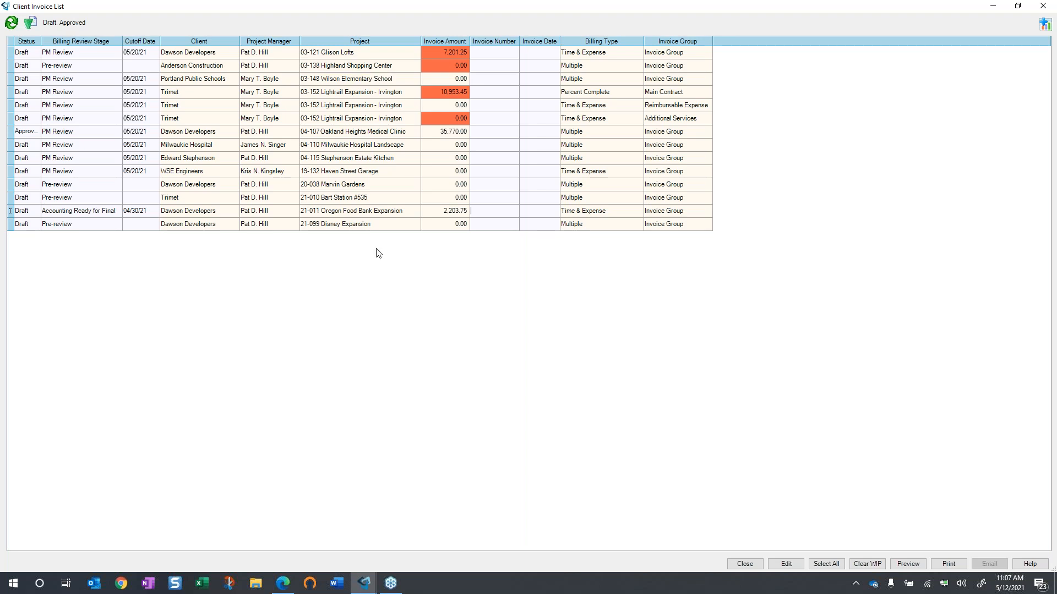
double_click(329, 212)
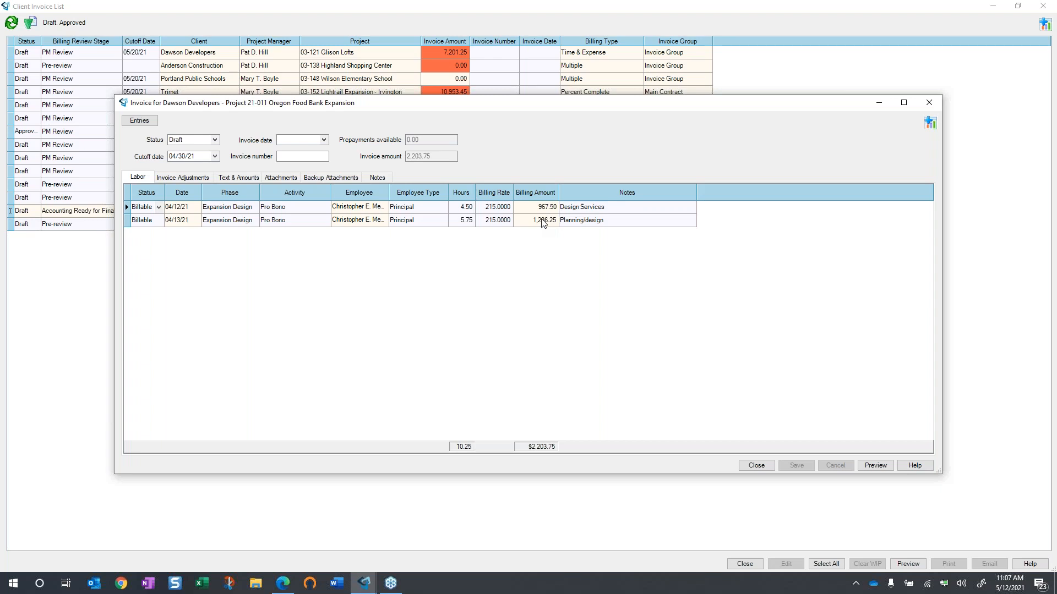
- Set the adjustment amount of the invoice's Pro Bono Services adjustment to -2203.75
left_click(183, 178)
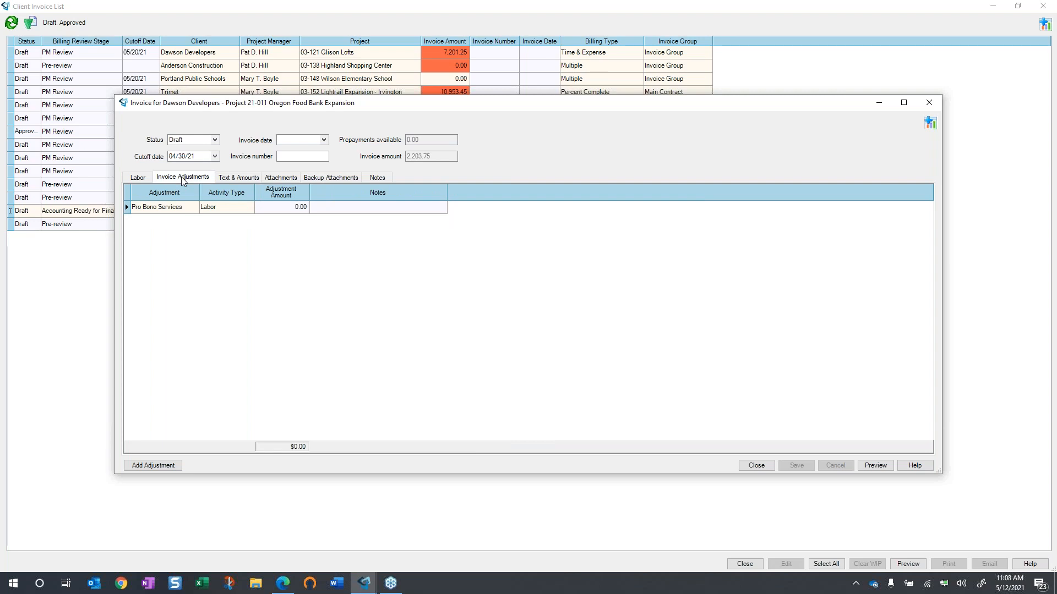
left_click(286, 208)
left_click_drag(267, 206, 322, 208)
type("-2203.75")
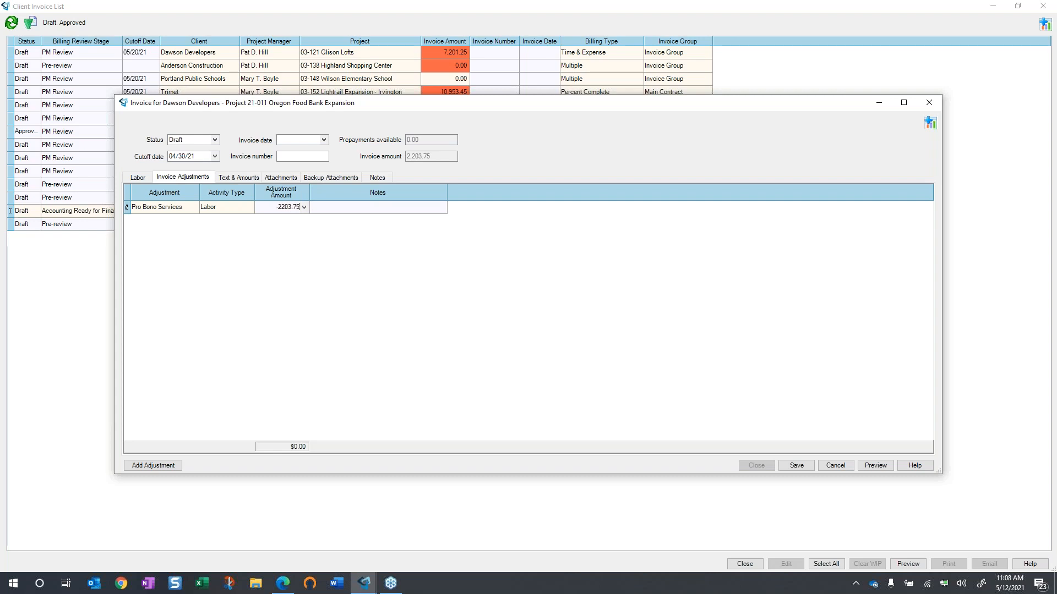
key("Return")
- Add the note "Pro Bono Services" to the adjustment and save the invoice
left_click(332, 210)
type("Pro Bono Se")
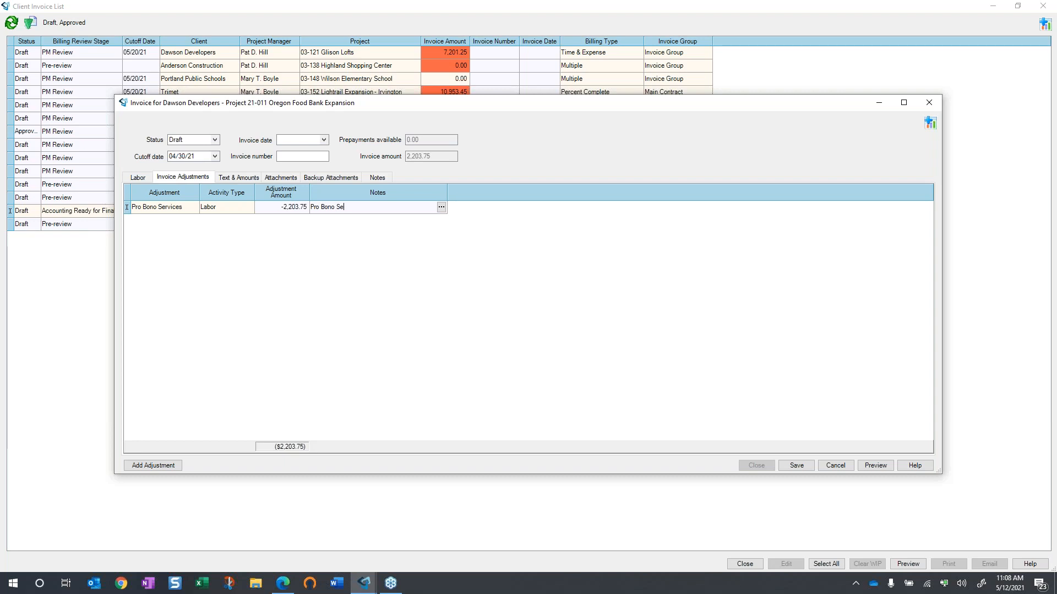
type("rvices")
left_click(324, 235)
left_click(796, 466)
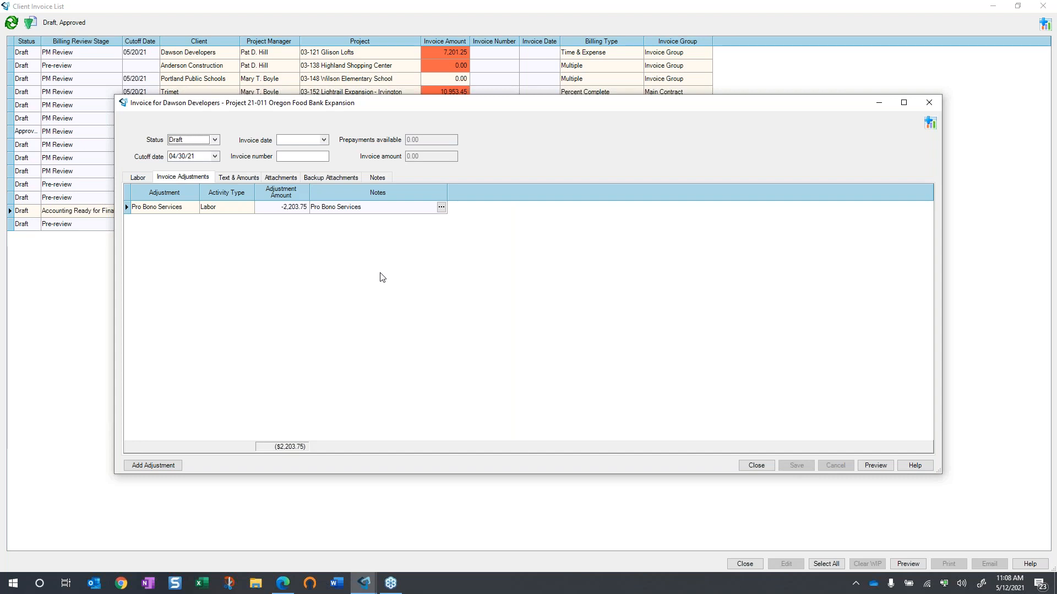
- Preview the Oregon Food Bank Expansion draft invoice, review its summary and adjustment lines, and close the preview
left_click(874, 466)
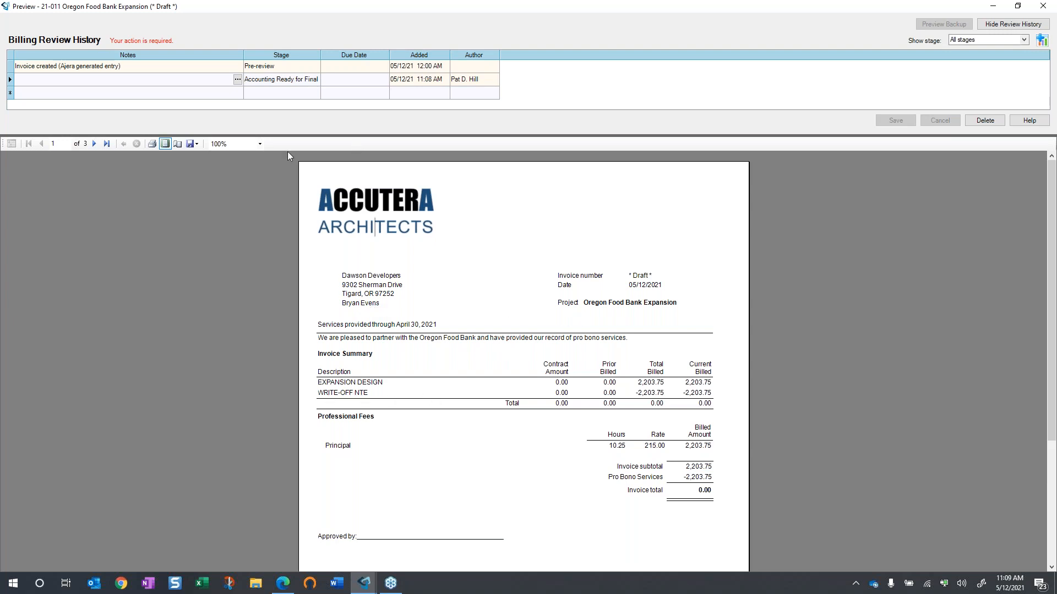
scroll(421, 283, "down", 1)
scroll(424, 285, "down", 10)
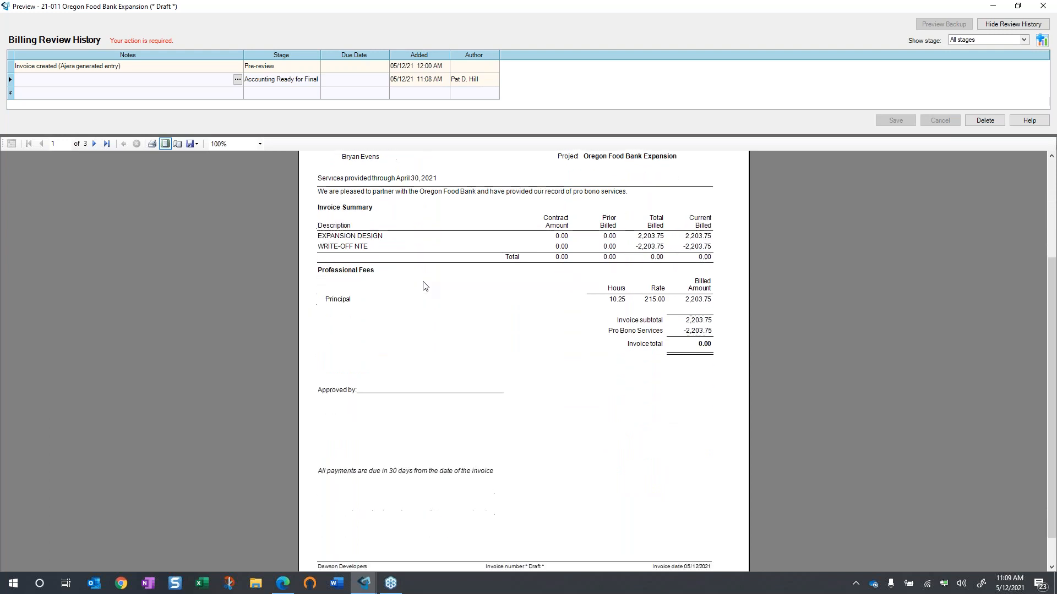
scroll(424, 285, "up", 10)
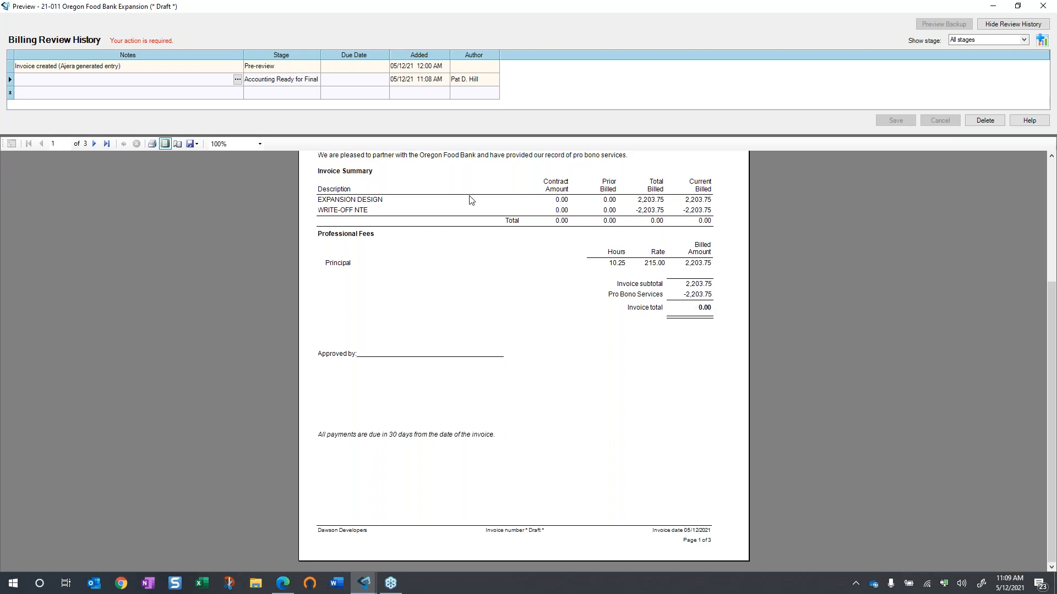
scroll(422, 192, "up", 1)
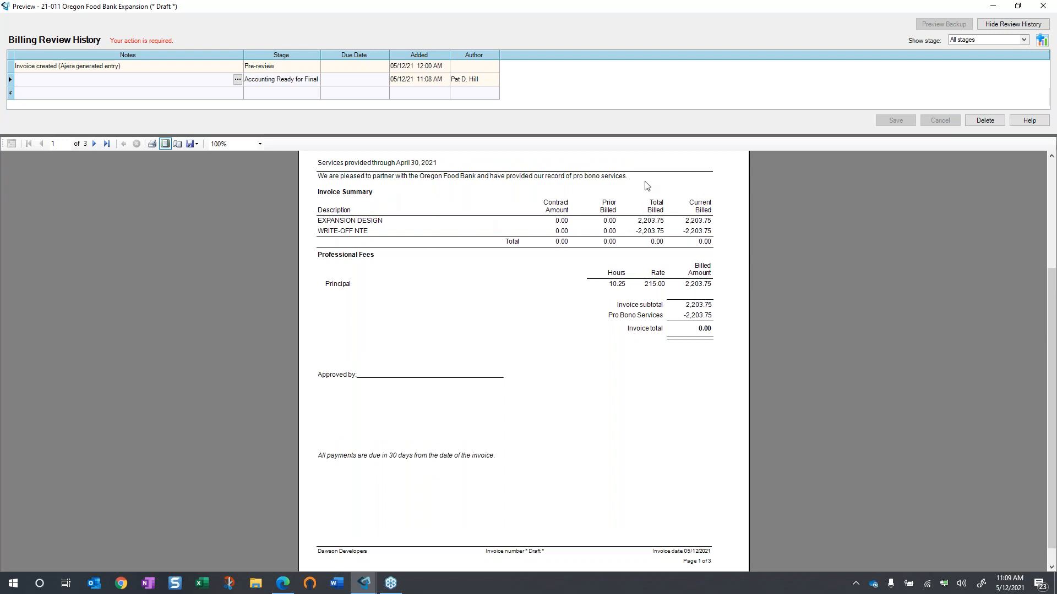
left_click_drag(861, 6, 631, 35)
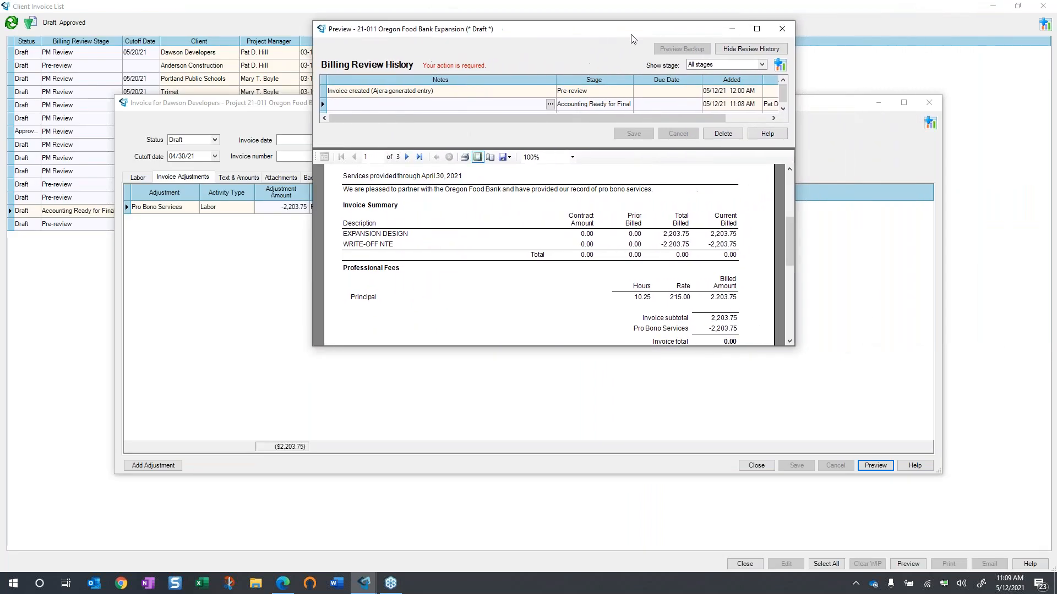
left_click(784, 32)
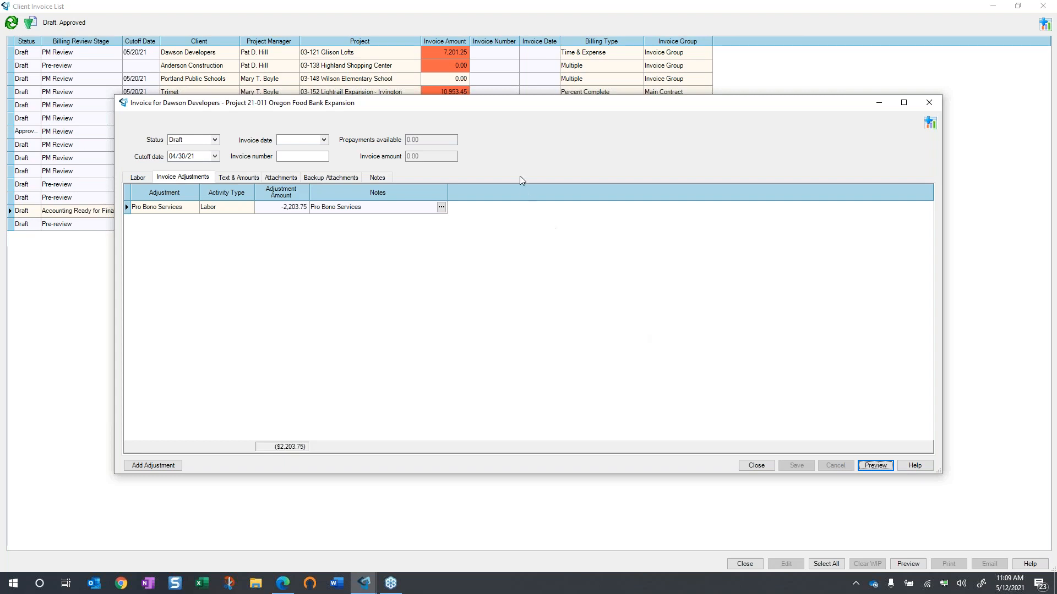
- Close the Oregon Food Bank Expansion invoice and return to the Client Invoice List
left_click_drag(488, 108, 470, 99)
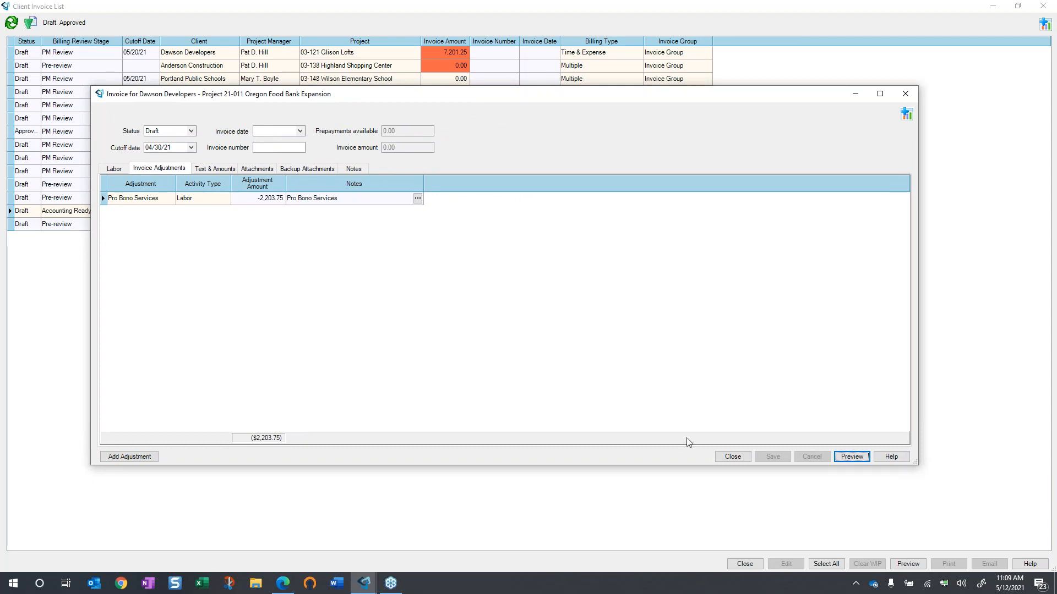
left_click(734, 460)
left_click_drag(577, 101, 528, 71)
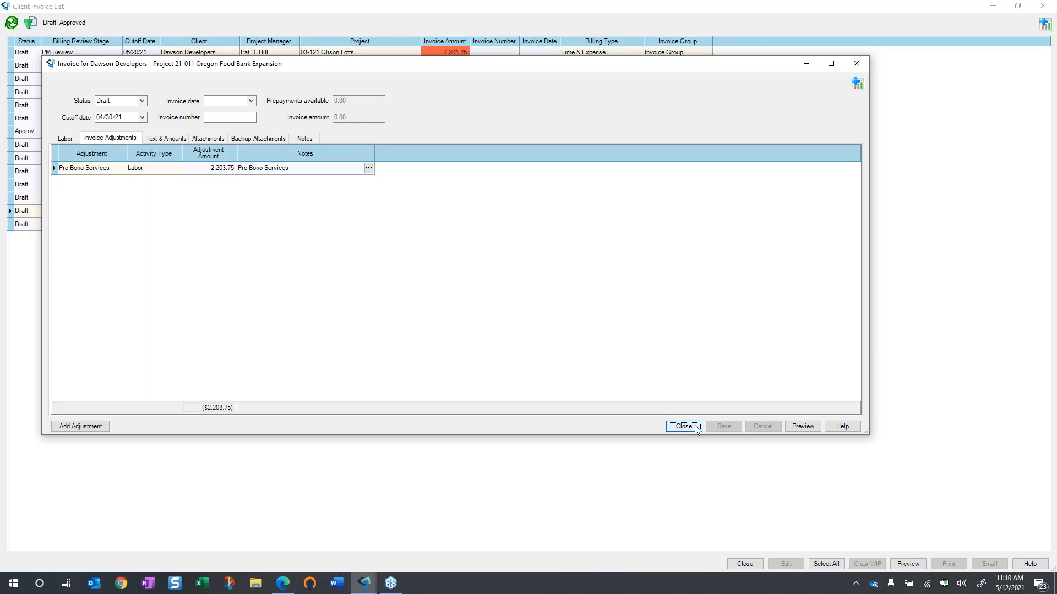
left_click(683, 428)
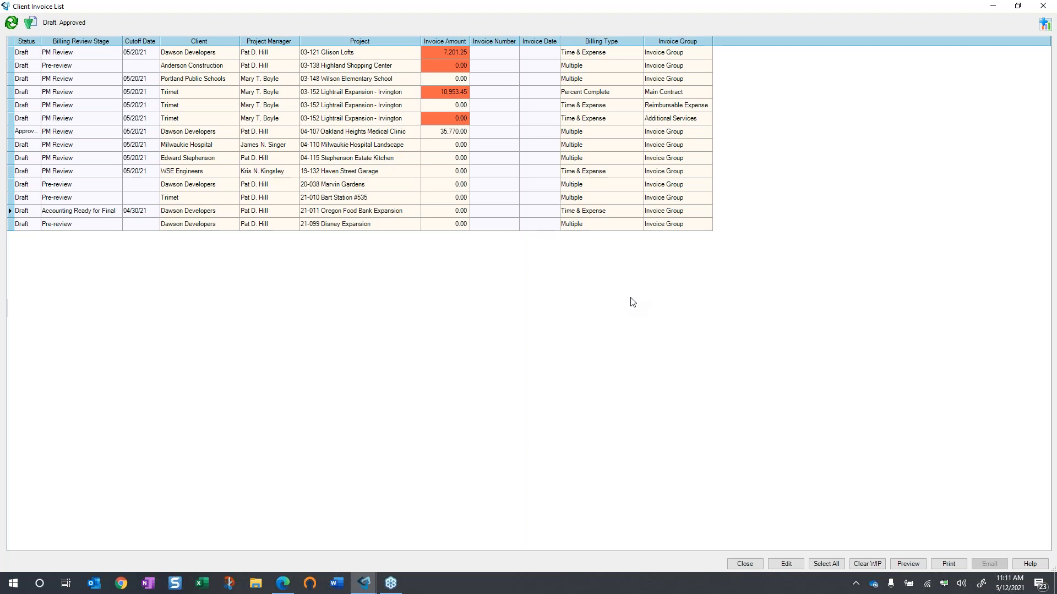
- Open the draft invoice of 03-121 Glison Lofts and review its preview and its labor and expense entries
double_click(330, 54)
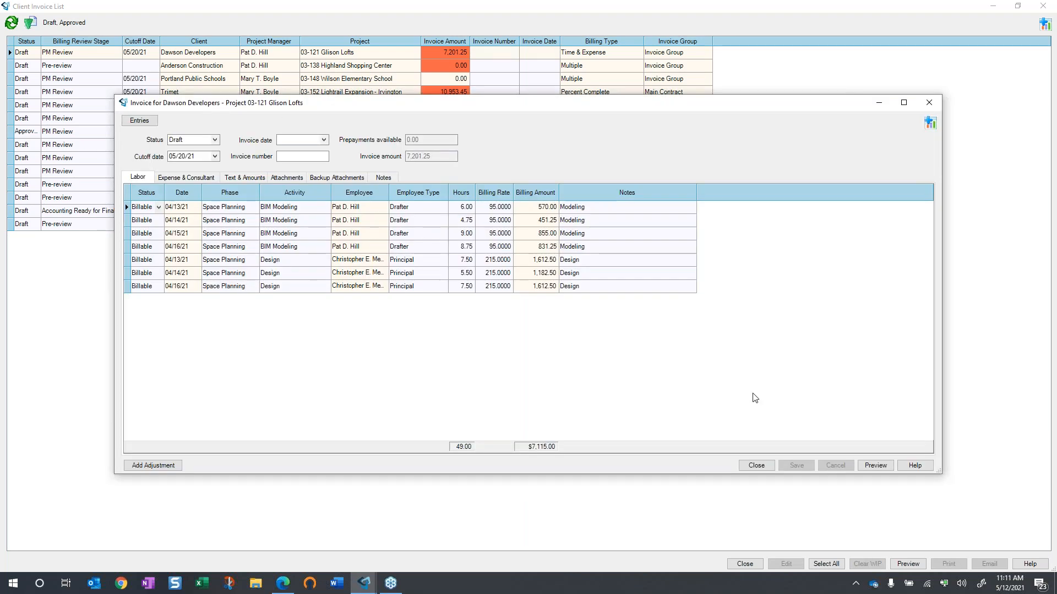
left_click(875, 469)
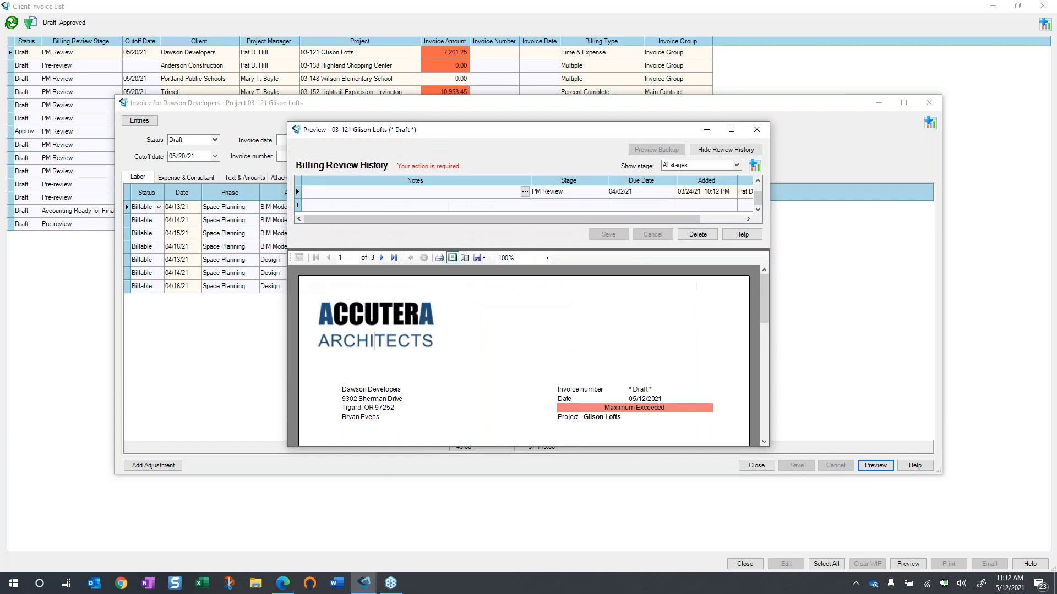
left_click(731, 129)
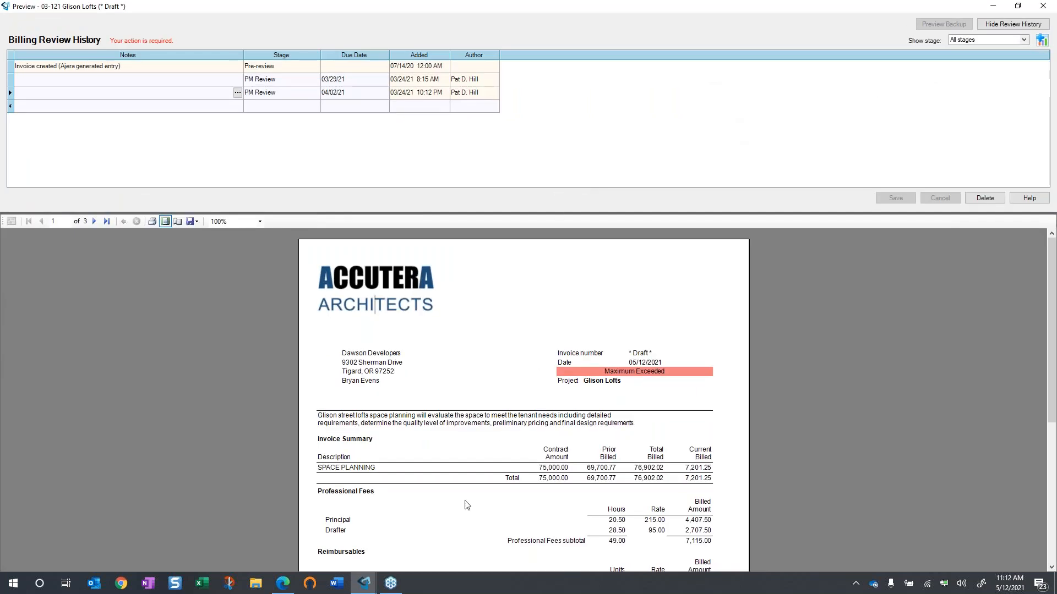
scroll(472, 515, "down", 1)
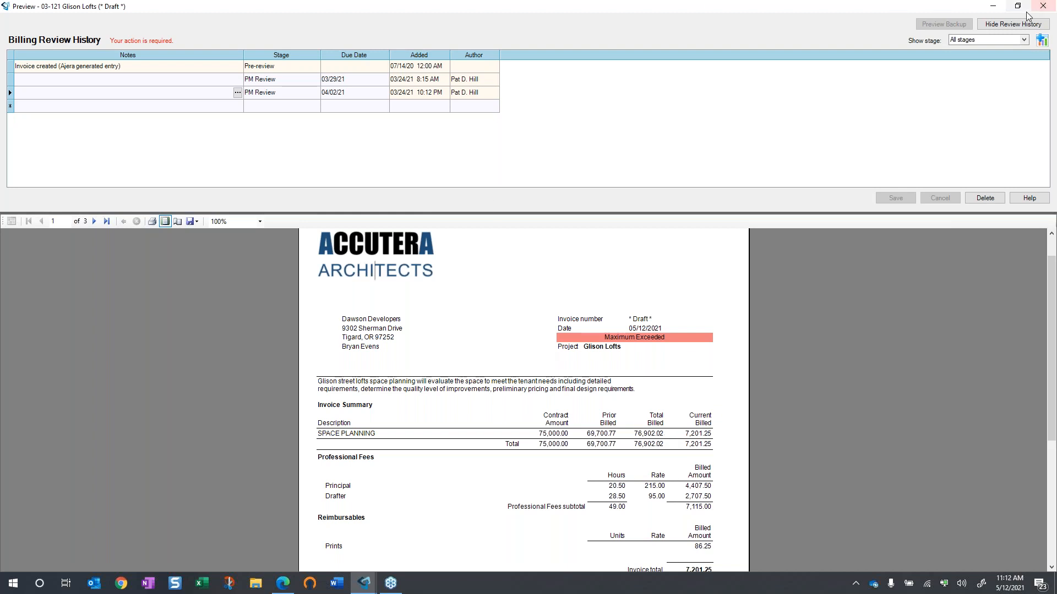
left_click(1042, 6)
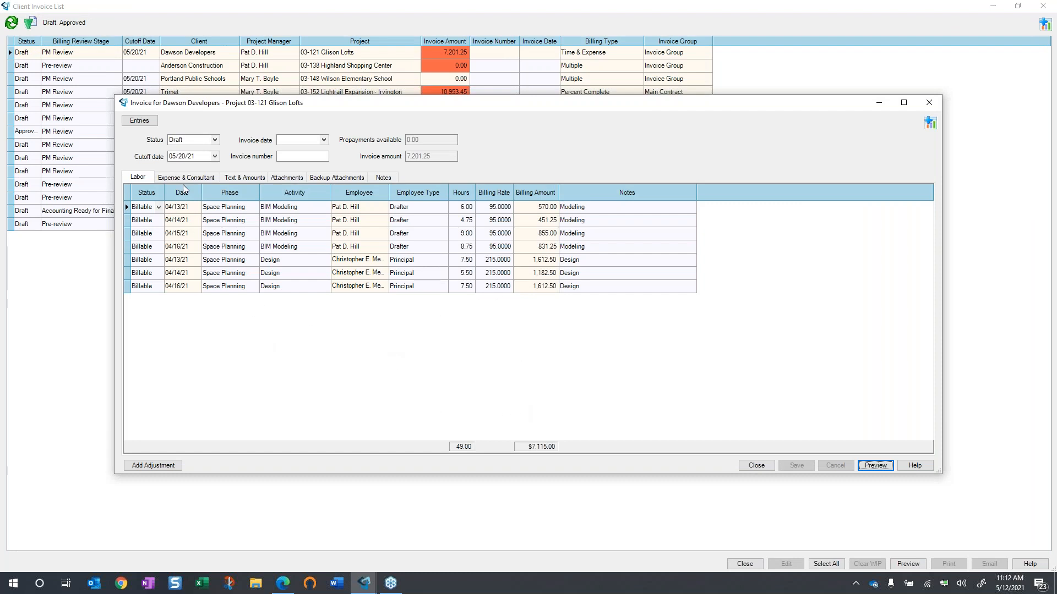
left_click(144, 181)
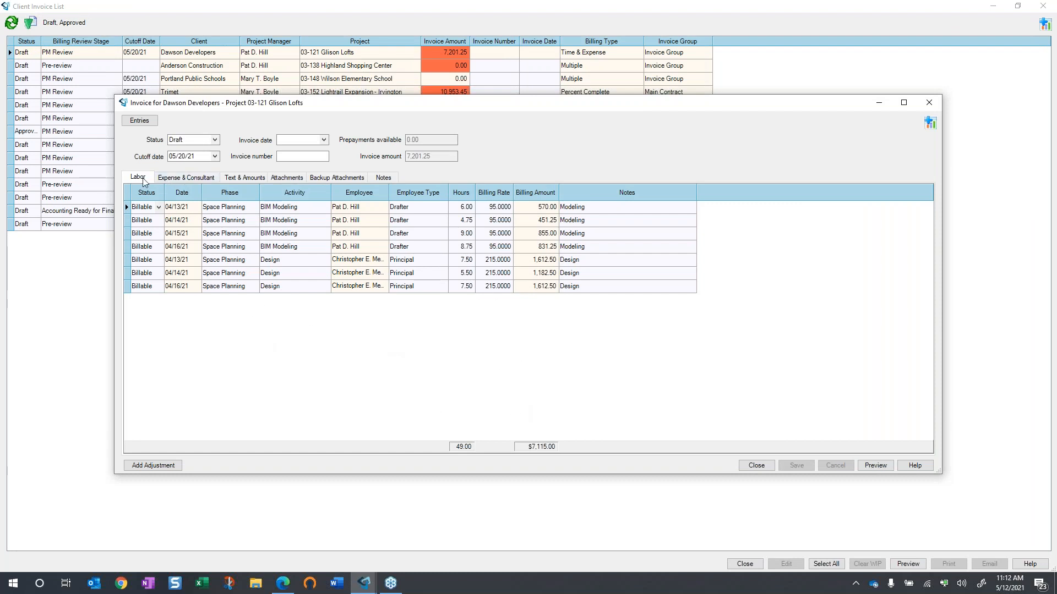
left_click(184, 178)
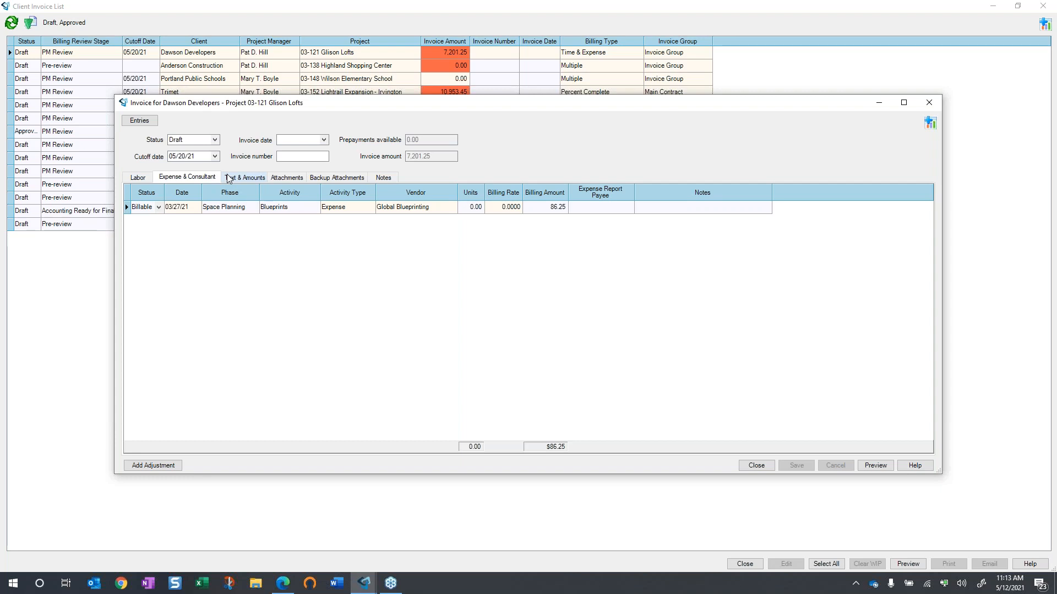
- Start a new invoice adjustment described as "Labor NTE" with activity type Labor and an amount of -1,900.00
left_click(154, 465)
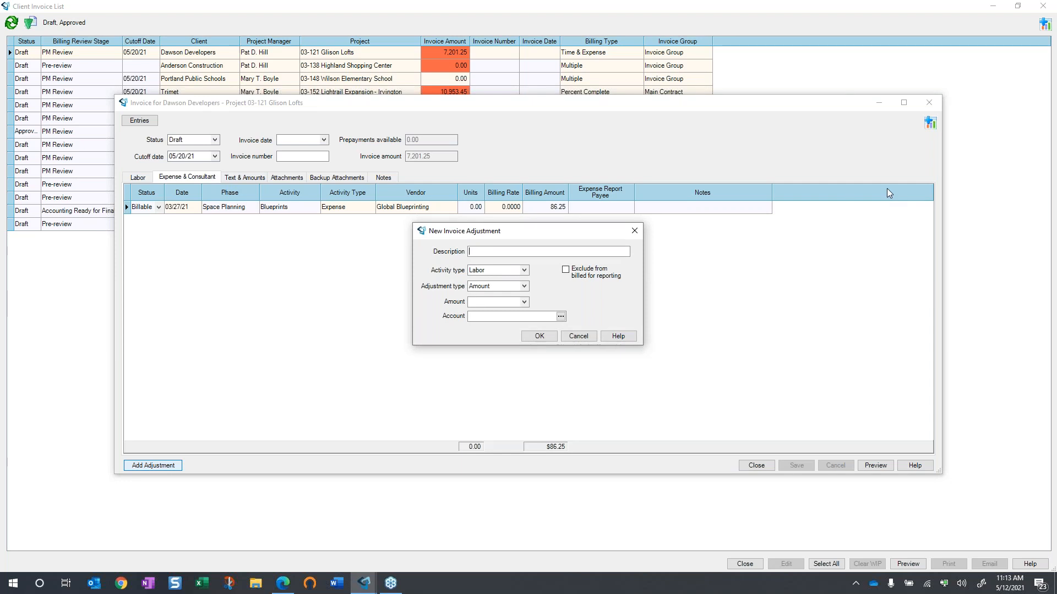
type("Labor NTE")
type("1")
type("900")
key("Tab")
- Assign account 4410 Professional Fees Write-off to the Labor NTE adjustment
left_click(560, 317)
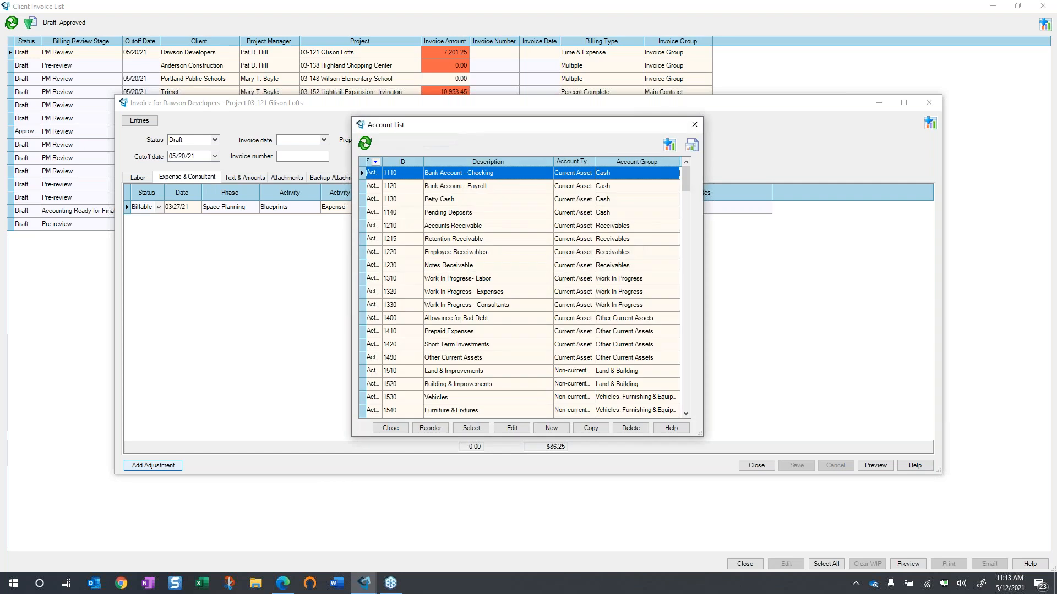
scroll(514, 315, "down", 10)
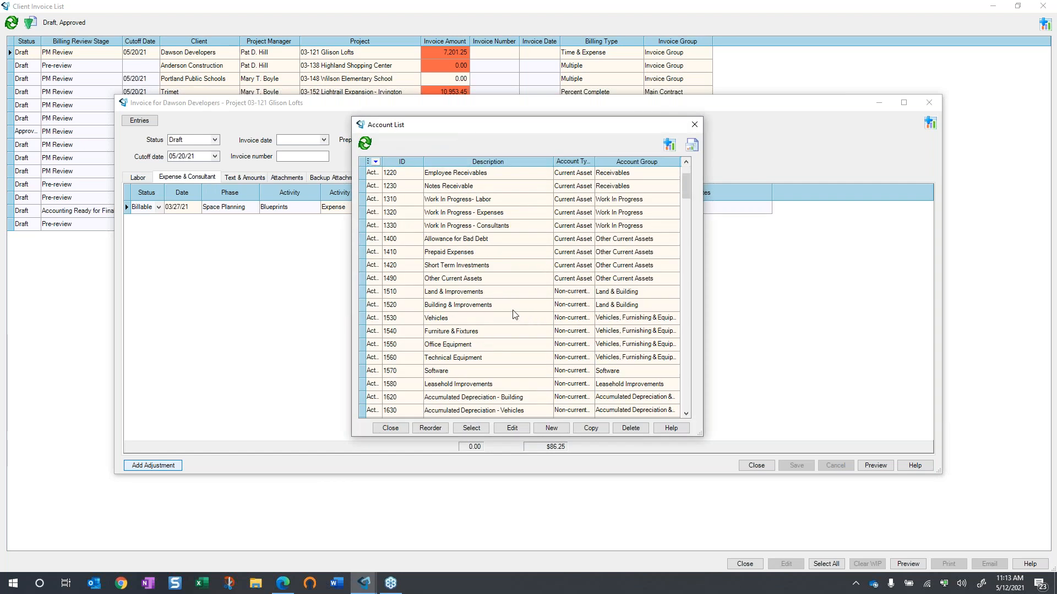
scroll(514, 314, "down", 8)
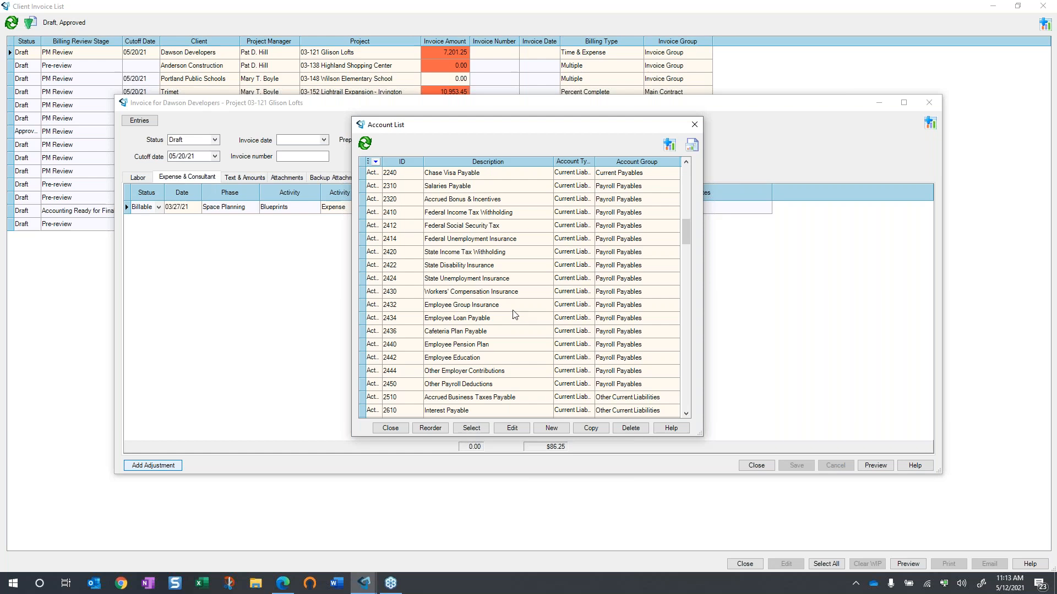
scroll(515, 314, "down", 3)
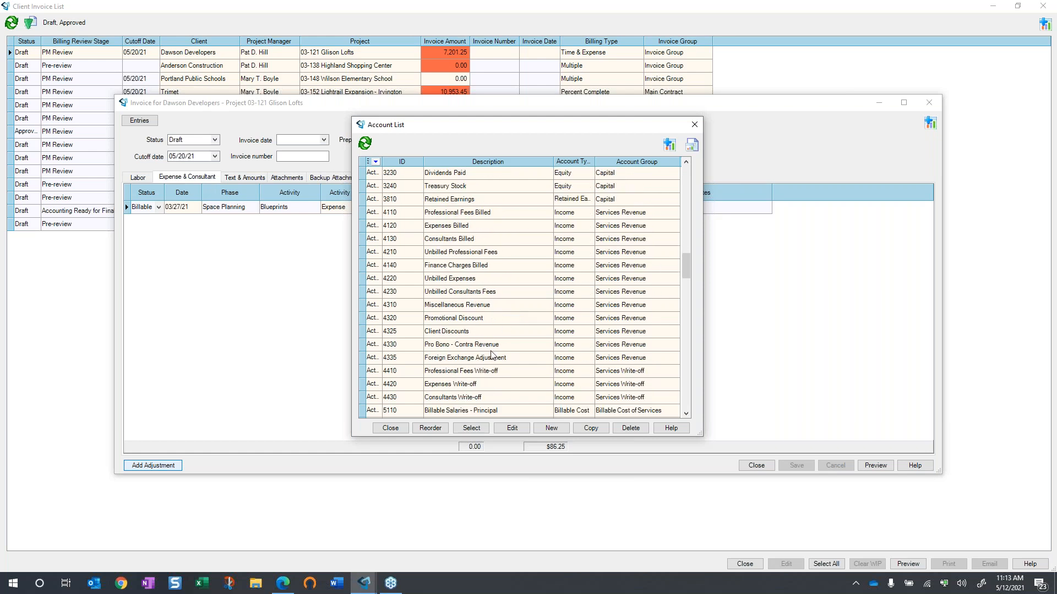
left_click(471, 372)
double_click(471, 375)
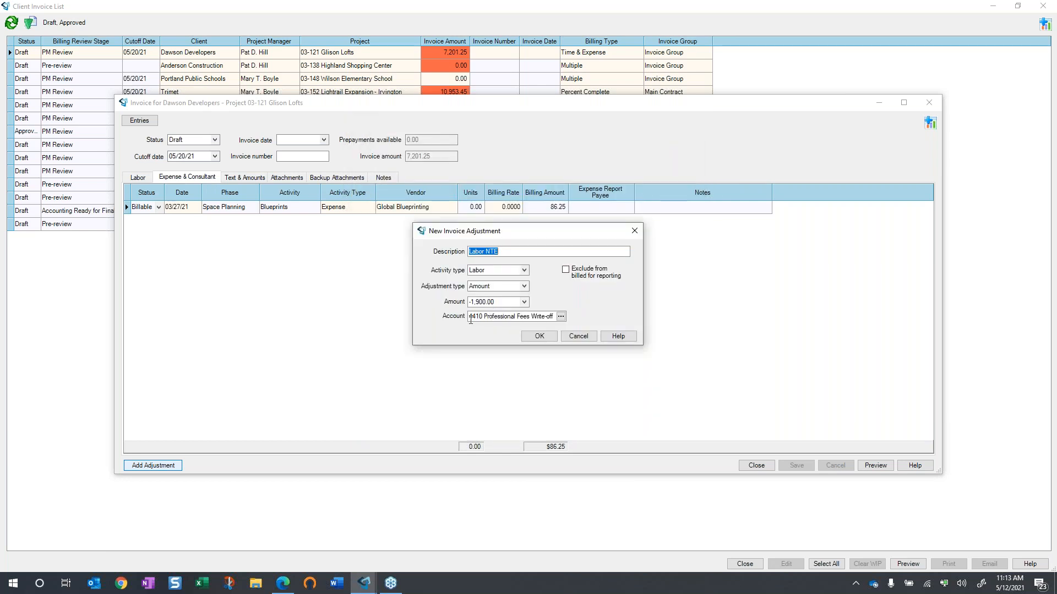
- Change the Labor NTE amount to -1,880.00 and accept the adjustment
left_click(489, 303)
left_click_drag(488, 304, 476, 305)
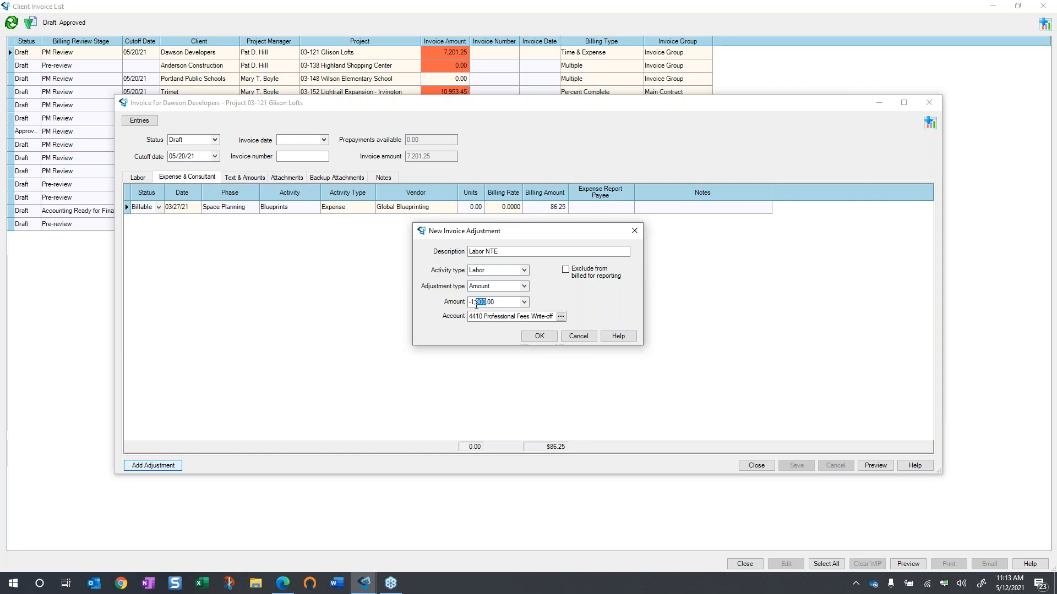
type("1")
left_click_drag(484, 304, 478, 304)
type("88")
left_click(527, 335)
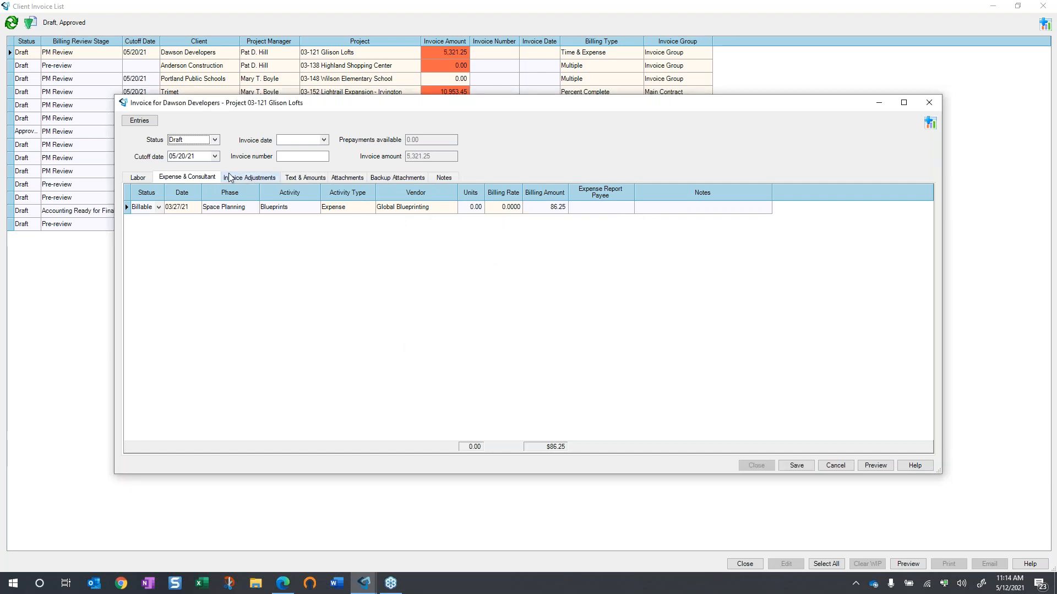
- Enter the note "Labor Write-Off" for the Labor NTE adjustment
left_click(248, 178)
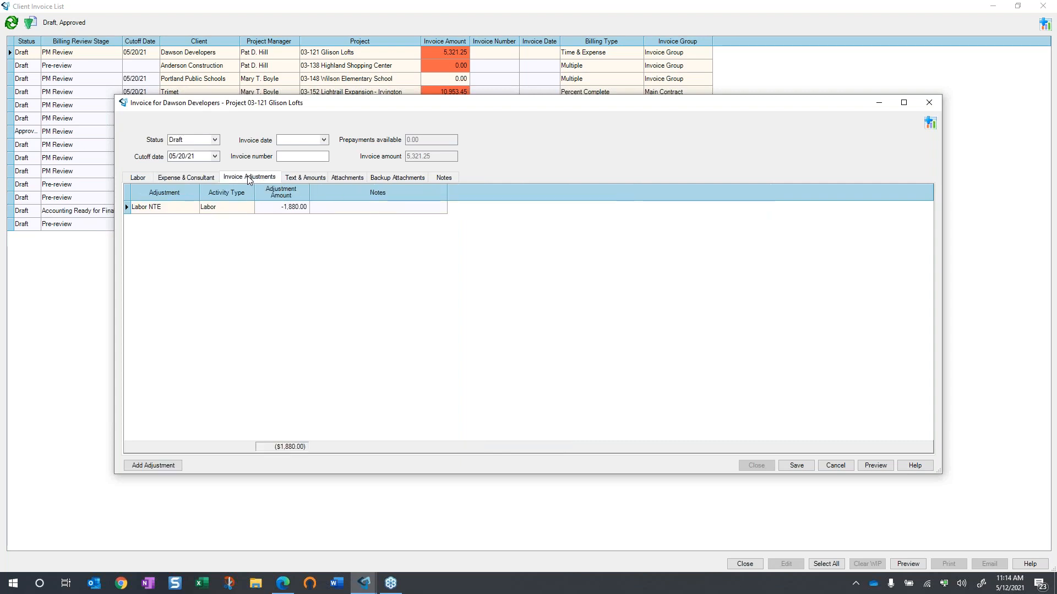
left_click(332, 209)
type("Labor Write-Off")
- Start another invoice adjustment described as "Expense NTE" with activity type Expense and an amount of -20.02
left_click(156, 466)
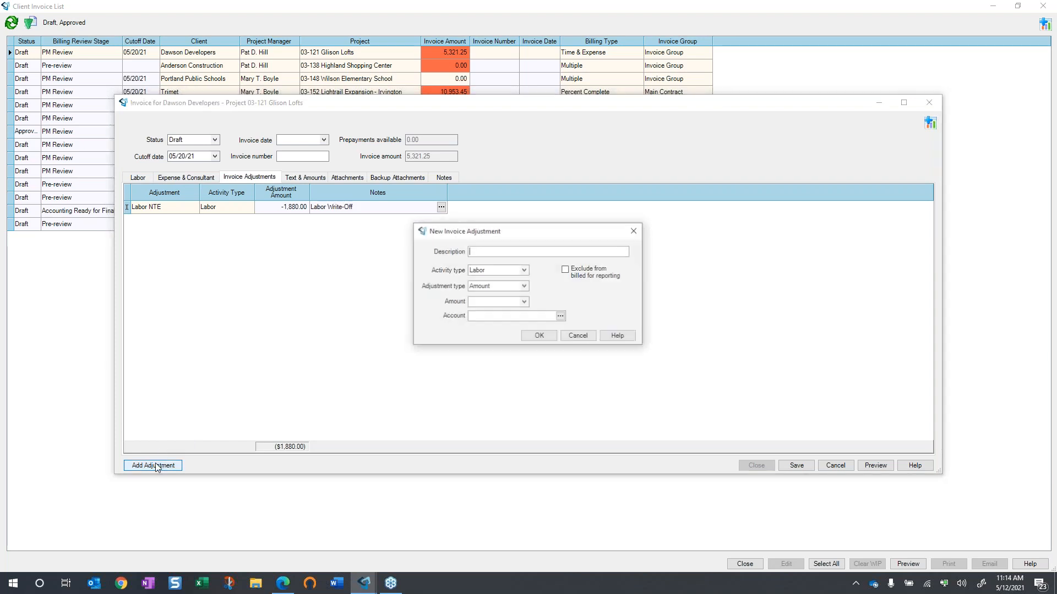
type("Expense NTE")
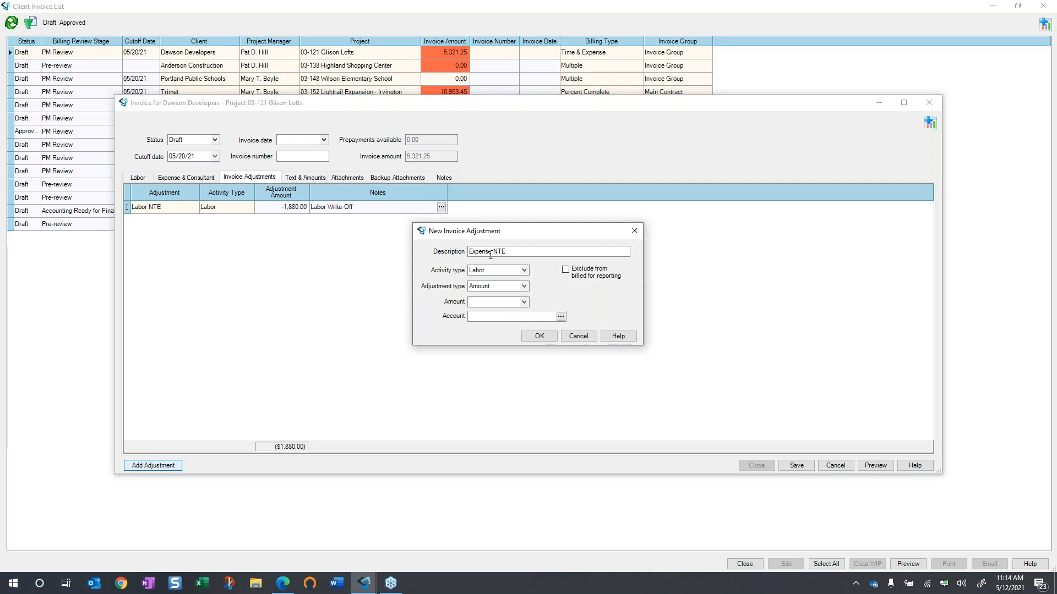
left_click(525, 269)
left_click(498, 290)
left_click(486, 302)
type(".02")
- Assign account 4420 Expenses Write-off to the Expense NTE adjustment, accept it and save the invoice
left_click(560, 318)
left_click_drag(688, 181, 672, 297)
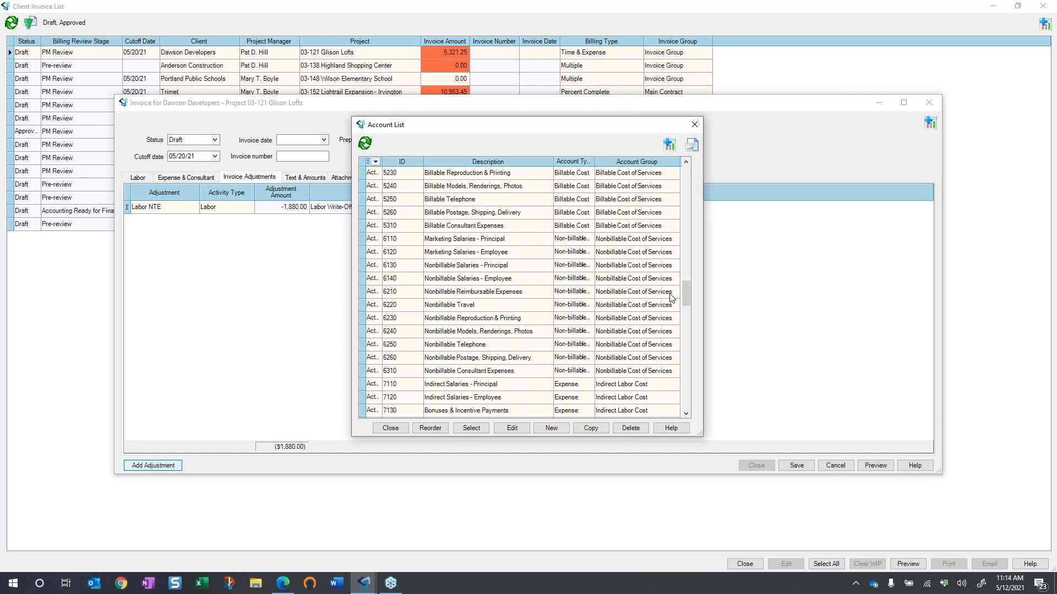
scroll(421, 259, "up", 3)
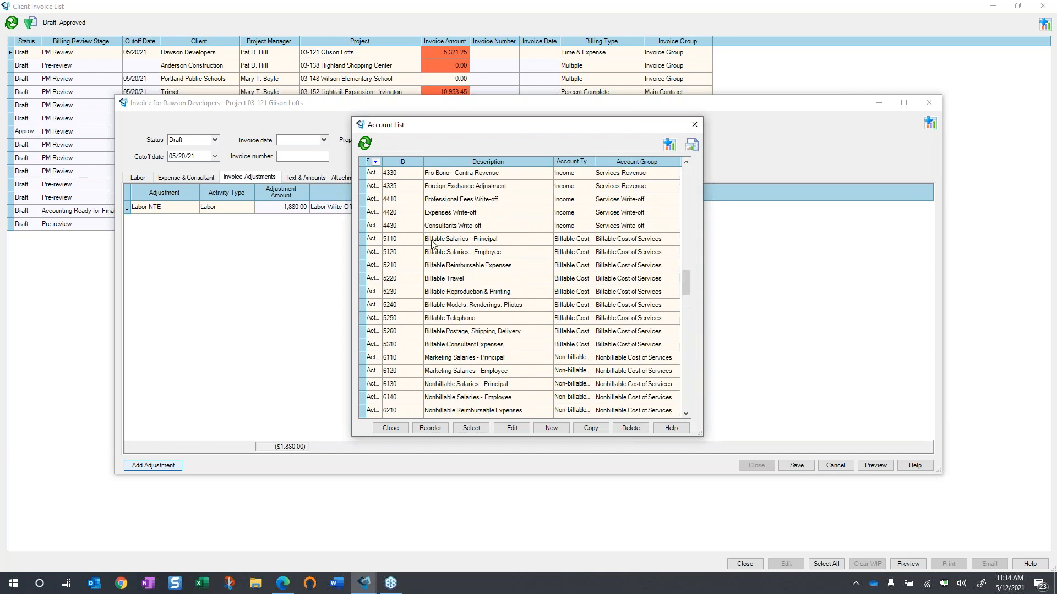
left_click(448, 214)
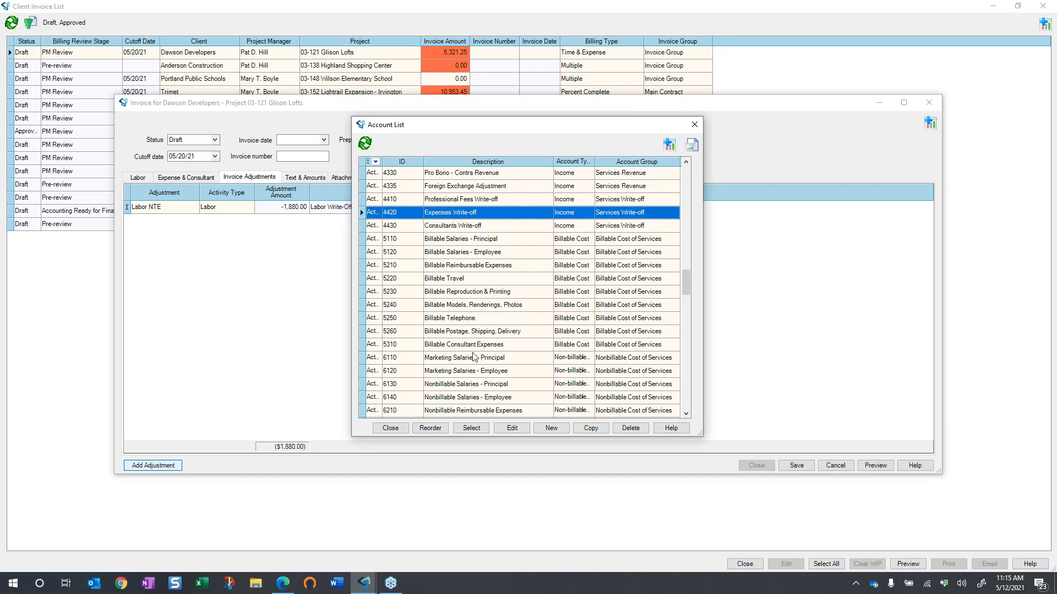
left_click(468, 429)
left_click(535, 337)
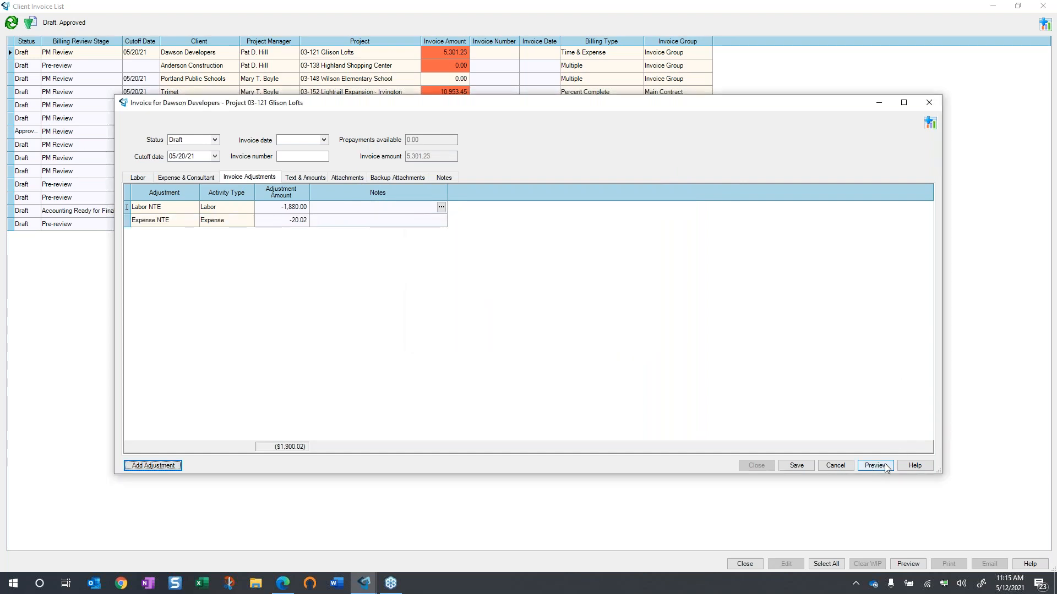
left_click(797, 467)
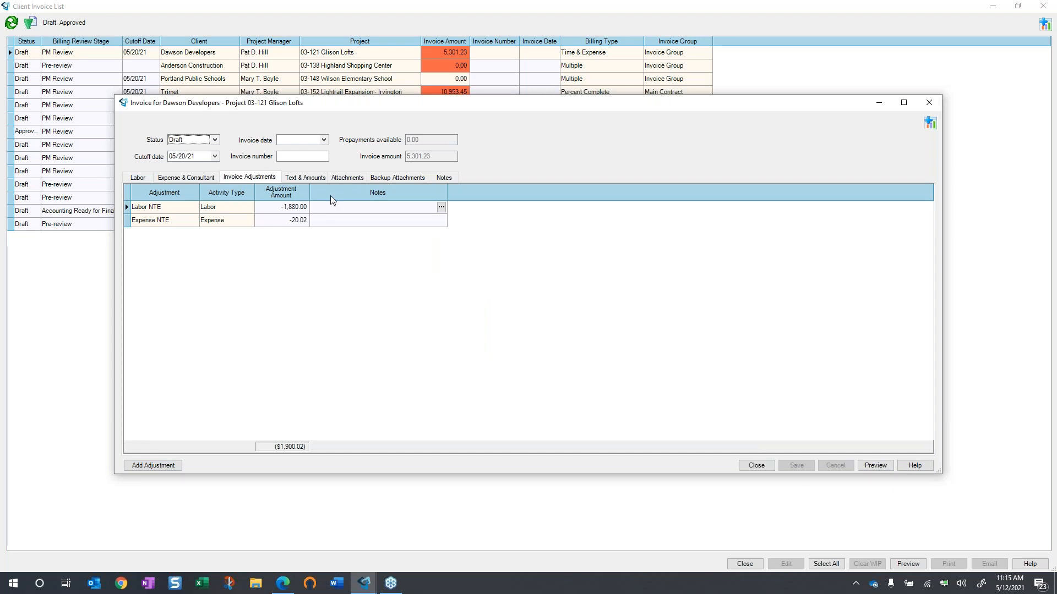
- Preview the Glison Lofts draft invoice, review its summary and adjustment total, and close the preview
left_click(875, 465)
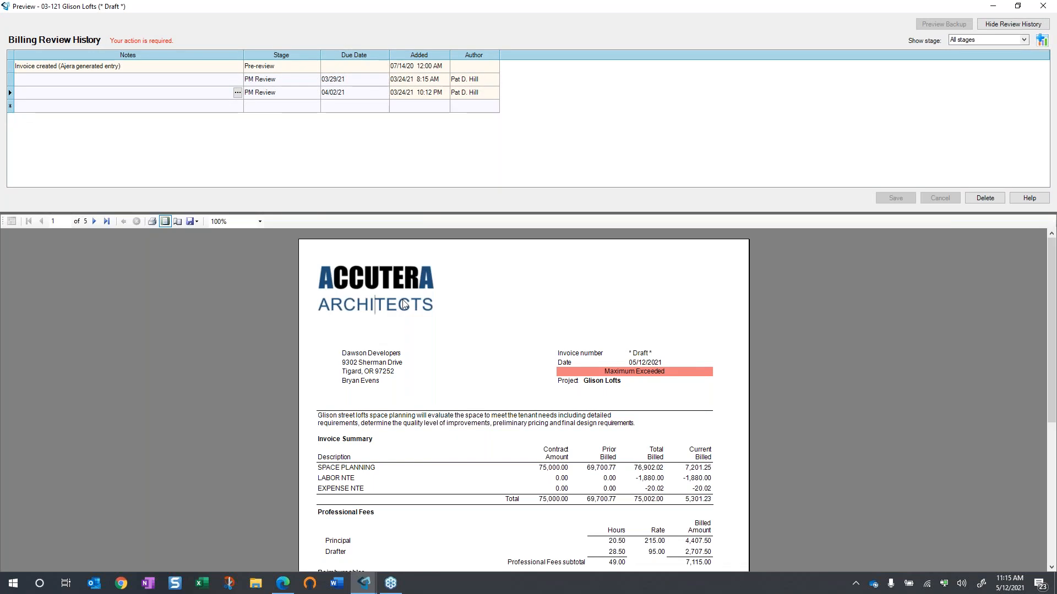
scroll(403, 304, "down", 5)
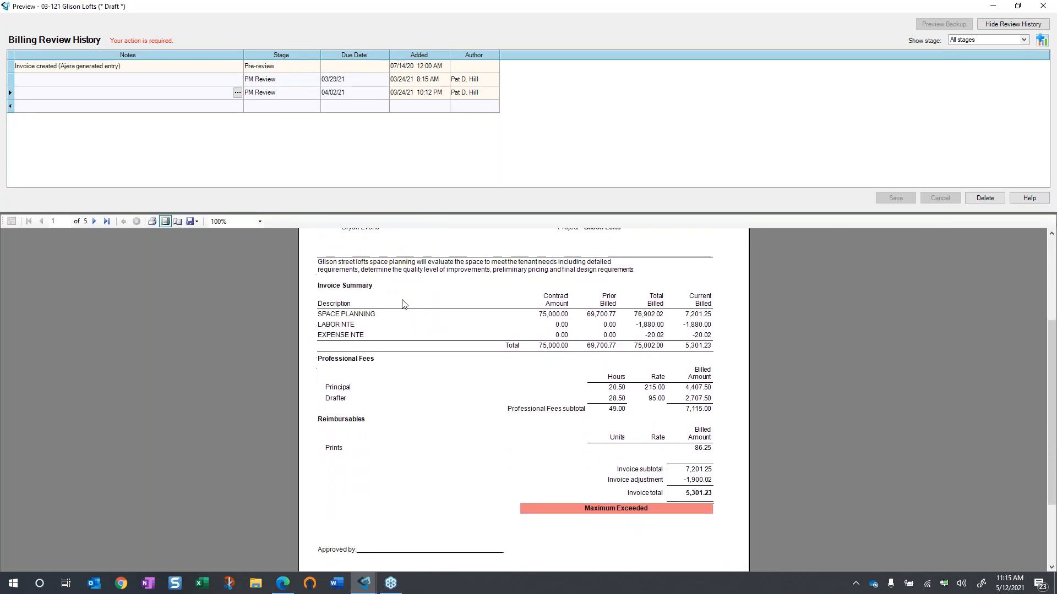
scroll(403, 304, "down", 2)
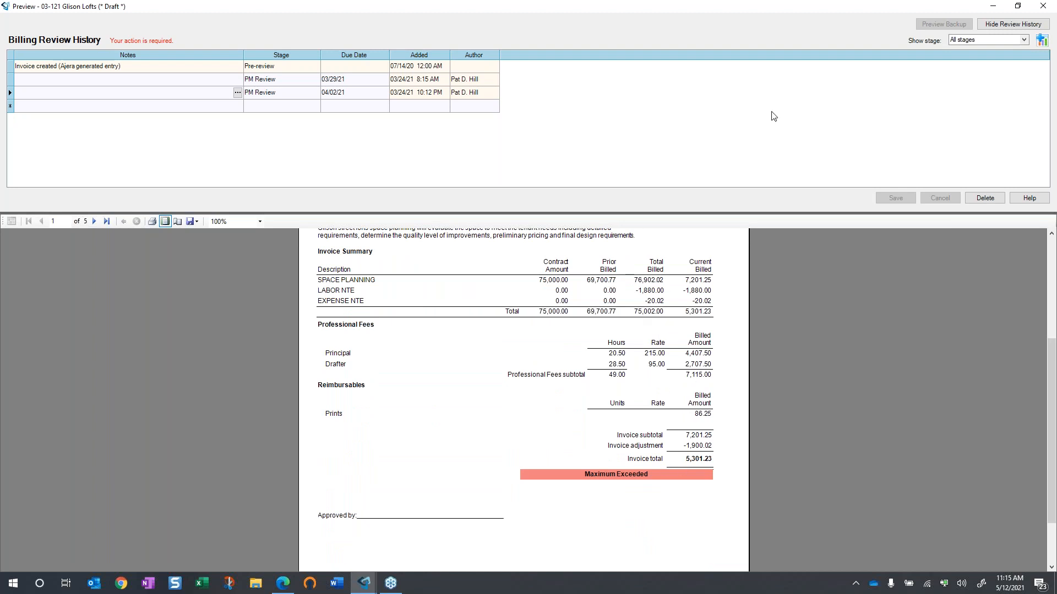
left_click_drag(872, 6, 615, 36)
left_click(791, 37)
- Set the Expense NTE amount to -22.02 and enter the notes "Write off Labor" and "Write off Expense" for the two adjustments
left_click(298, 220)
type("22.02")
left_click(344, 208)
type("Write off Labor")
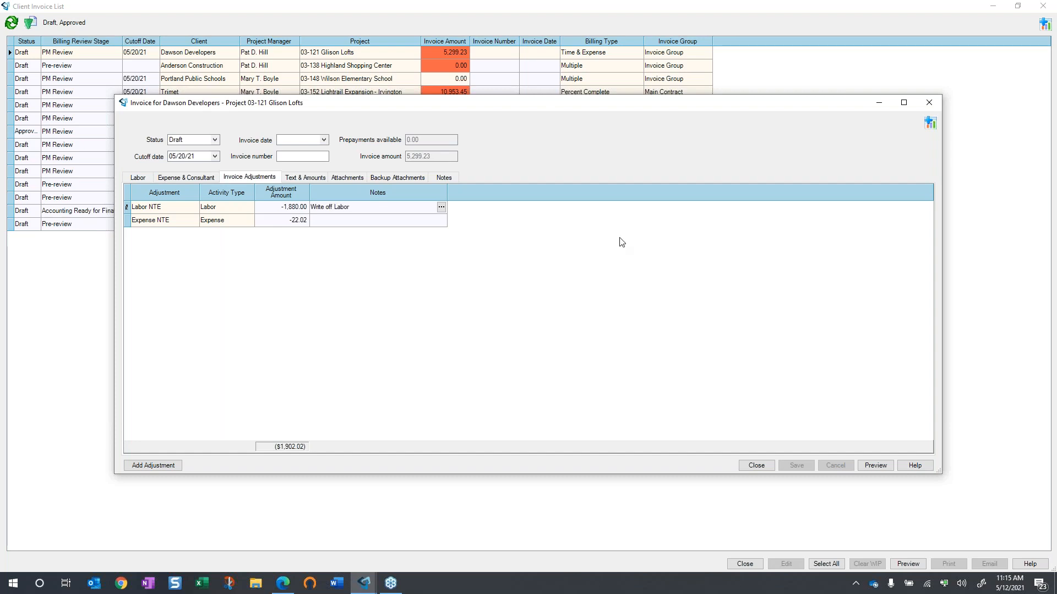
left_click(371, 220)
type("Write off Expense")
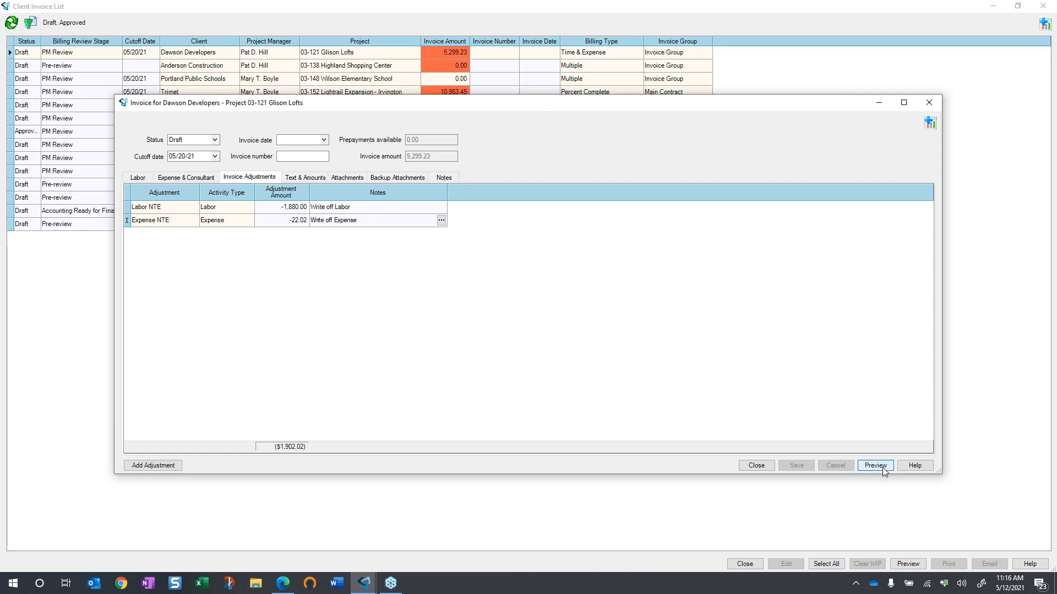
left_click(385, 208)
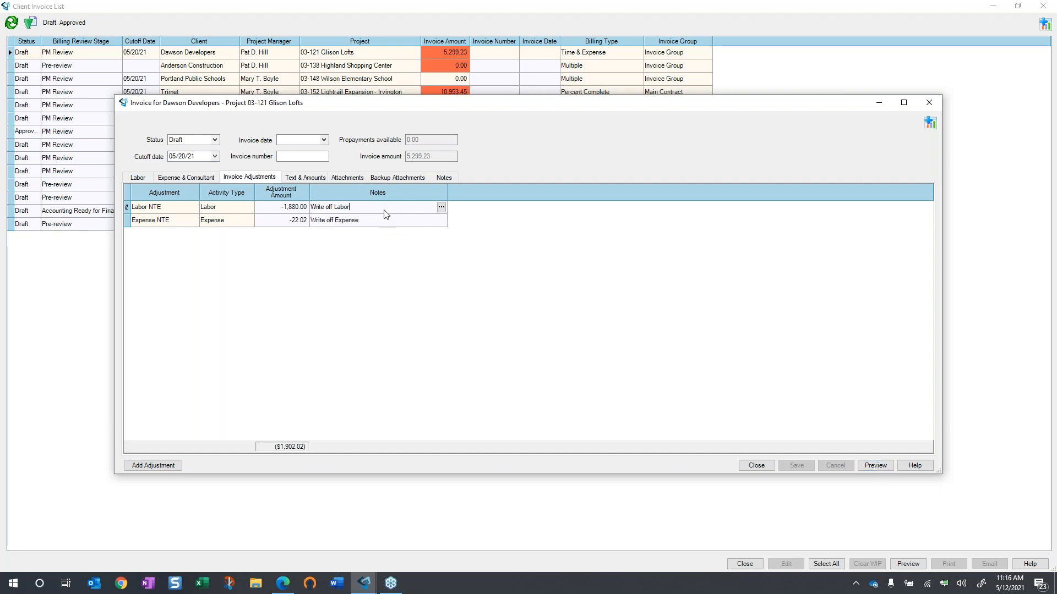
left_click(365, 223)
- Preview the corrected Glison Lofts invoice, review its billed total and write-off lines, and close the preview
left_click(875, 465)
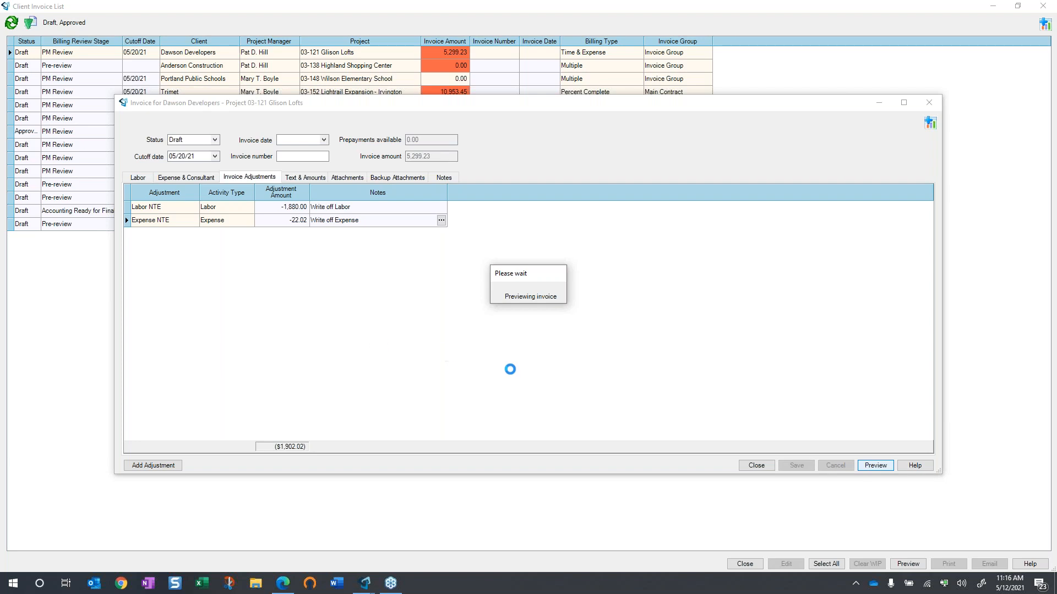
scroll(516, 365, "down", 3)
scroll(516, 364, "down", 8)
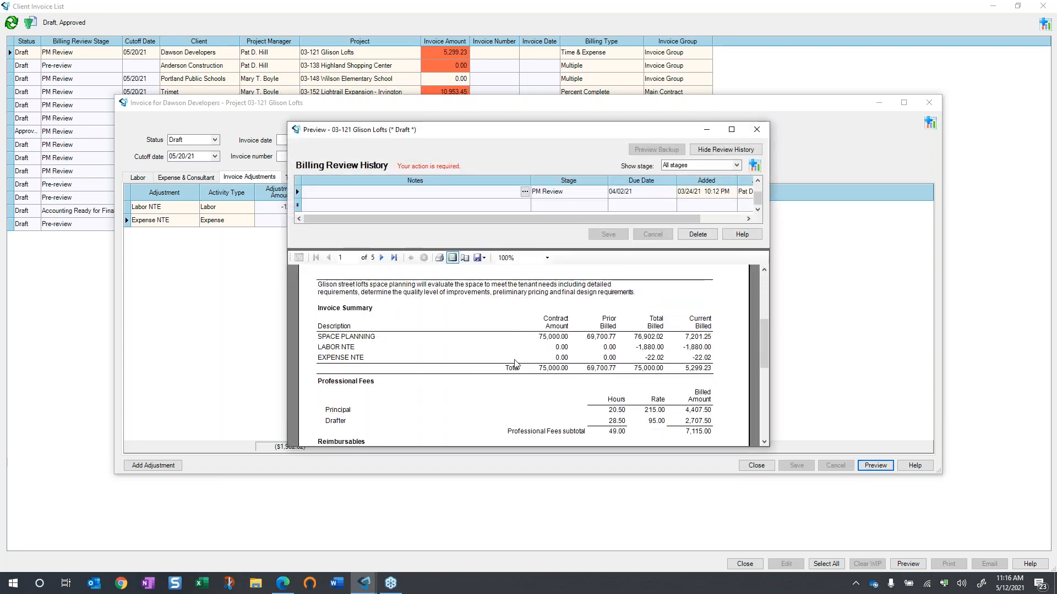
scroll(516, 364, "down", 1)
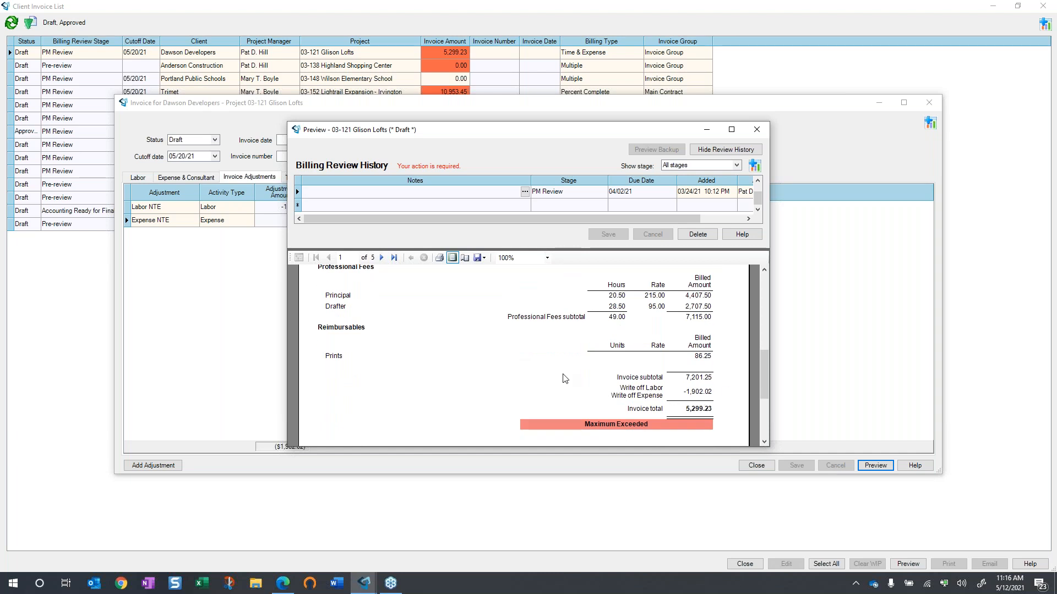
scroll(555, 377, "down", 2)
scroll(501, 364, "down", 2)
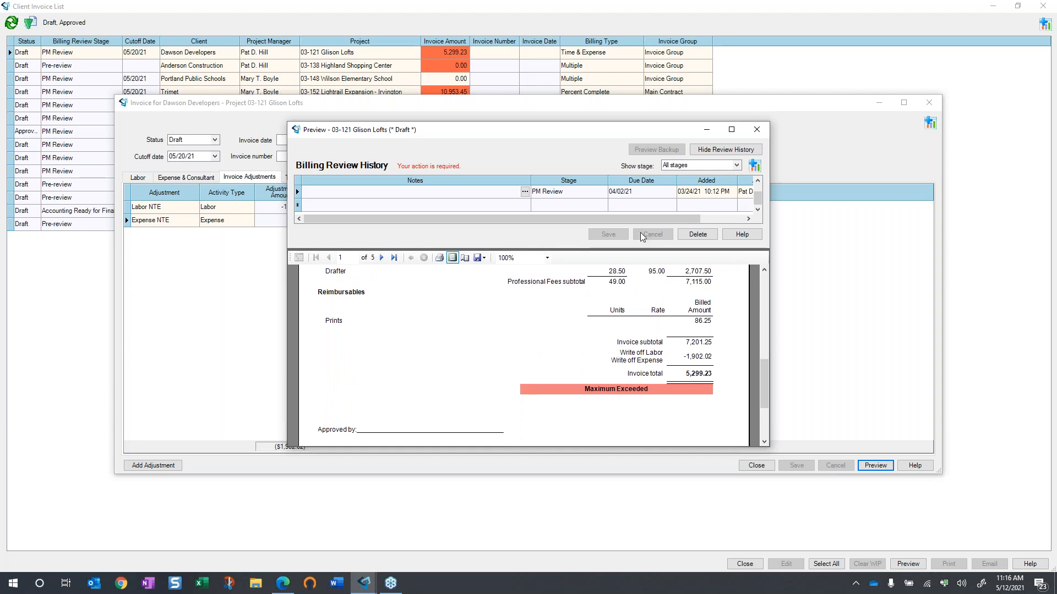
left_click(753, 129)
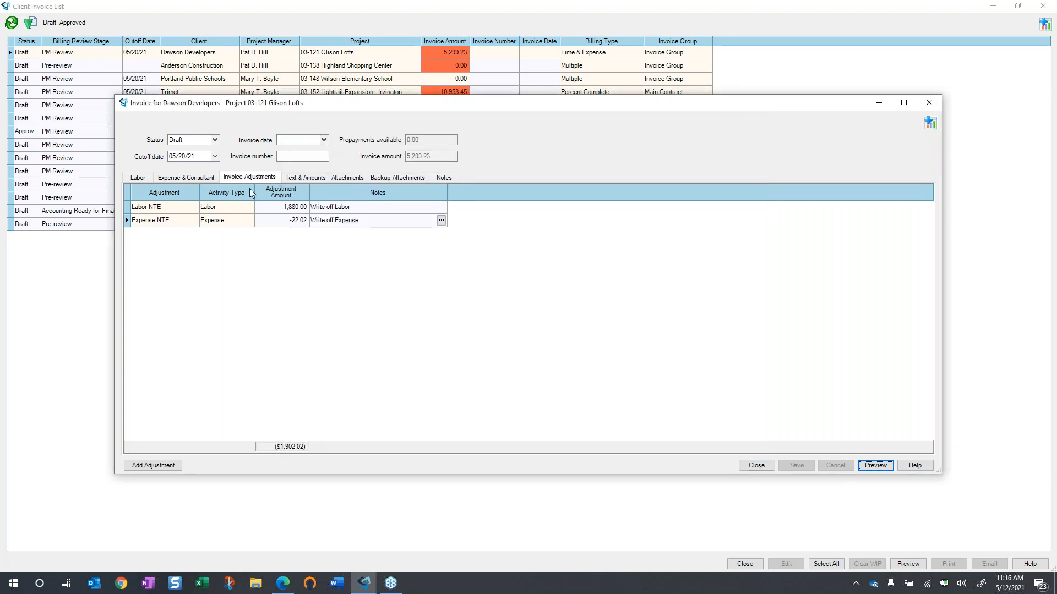
- Close the Glison Lofts invoice and print it from the invoice list as final with today's date as invoice date
left_click(758, 466)
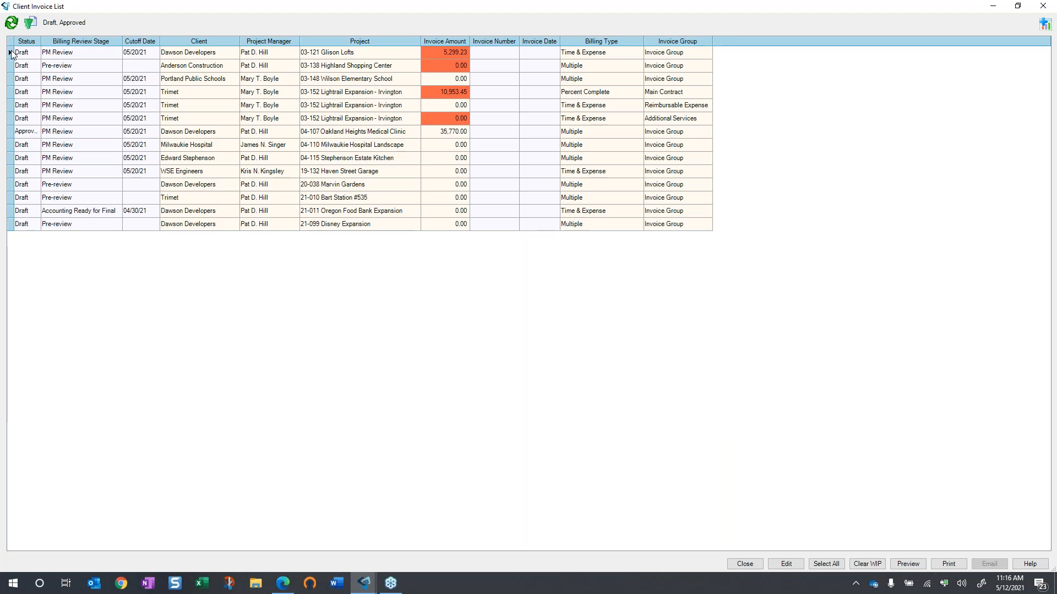
left_click(948, 564)
left_click(542, 228)
left_click(549, 245)
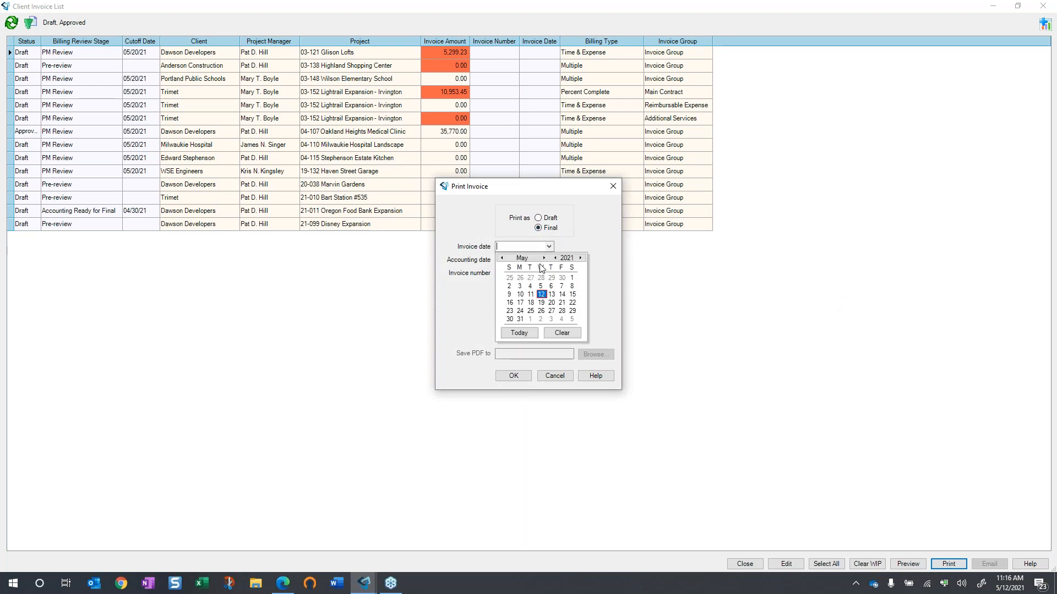
left_click(520, 333)
left_click(513, 375)
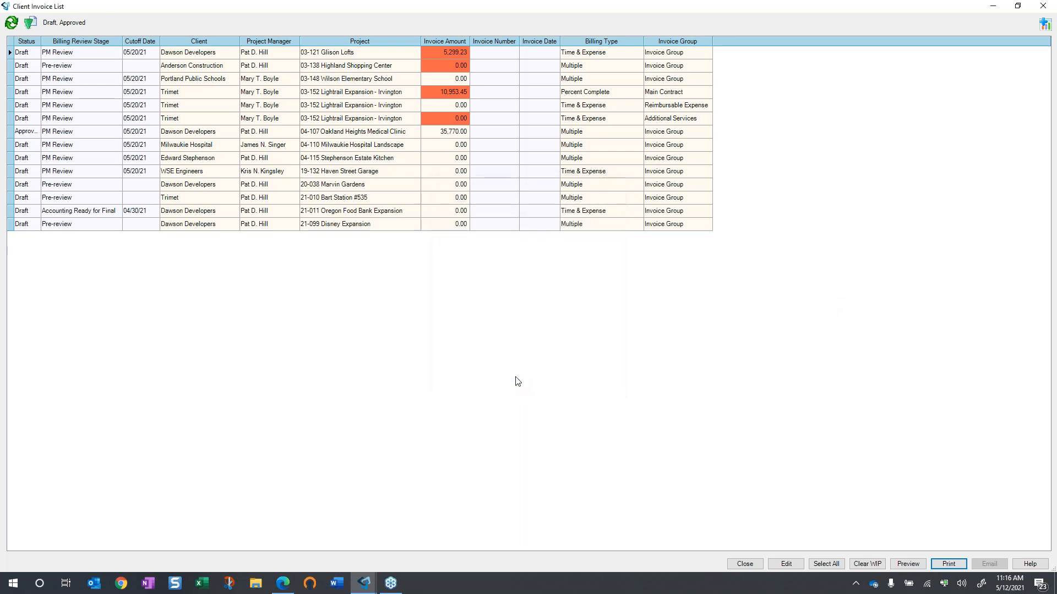
- Print the final invoice with the Adobe PDF printer and save the file to the Desktop under the proposed name
left_click(526, 167)
left_click(490, 178)
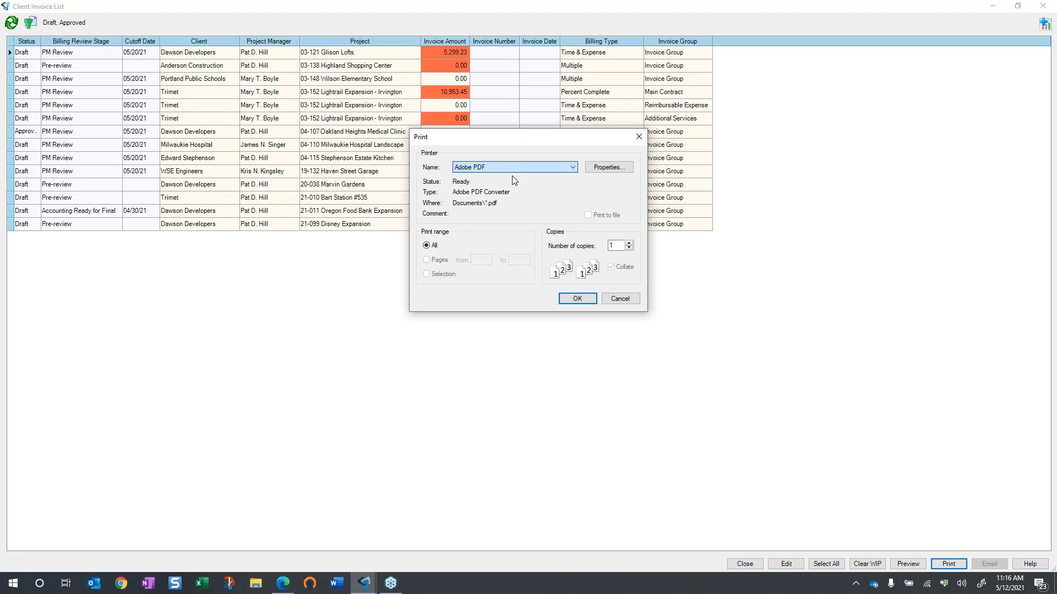
left_click(578, 299)
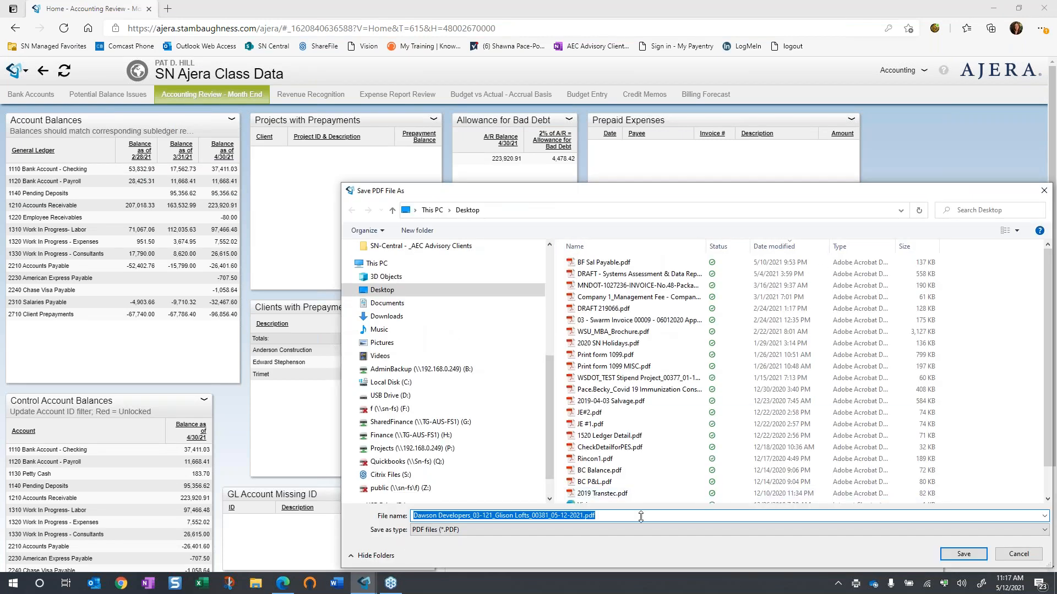
left_click(963, 554)
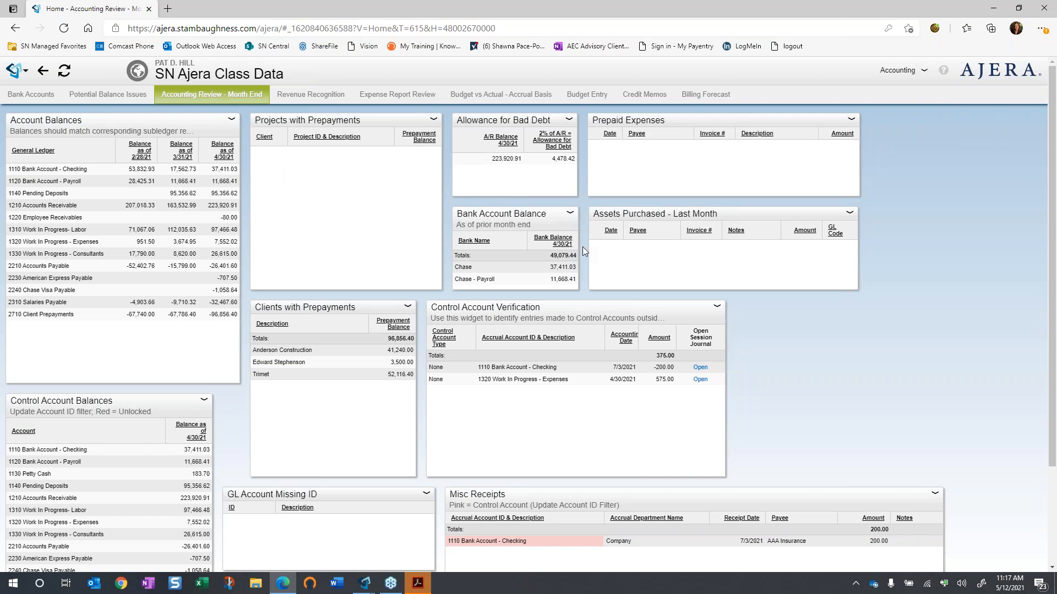
left_click(11, 70)
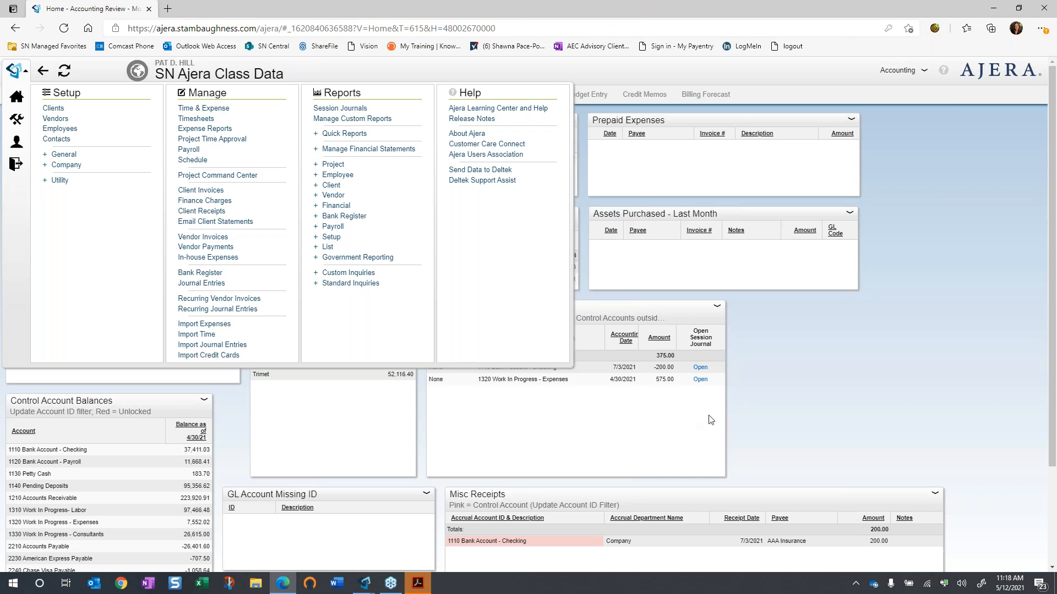
left_click(758, 407)
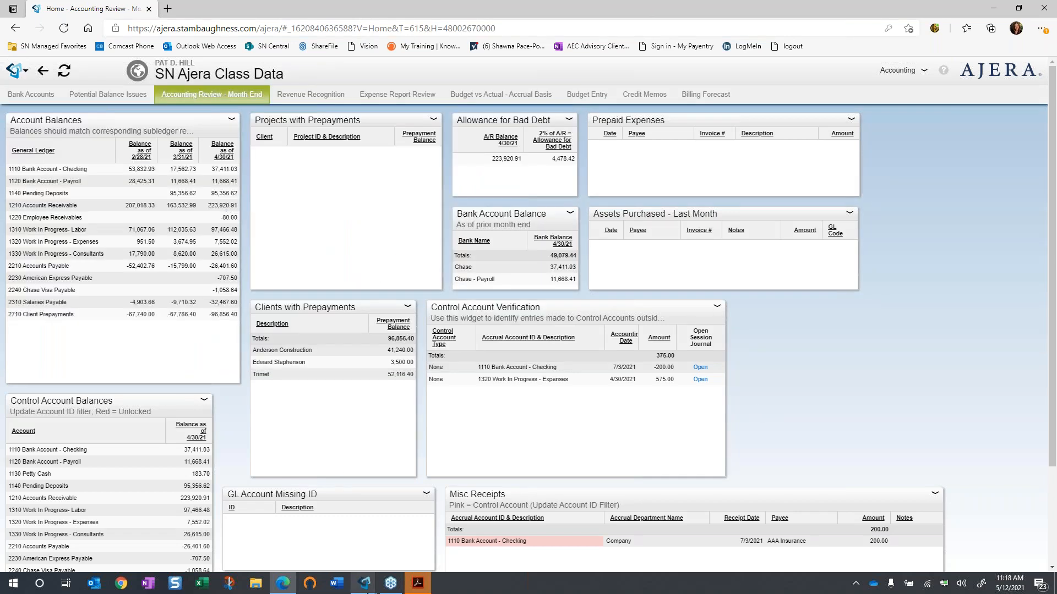
- Bring up the Project Command Center and search for project ID 03-152
mouse_move(372, 591)
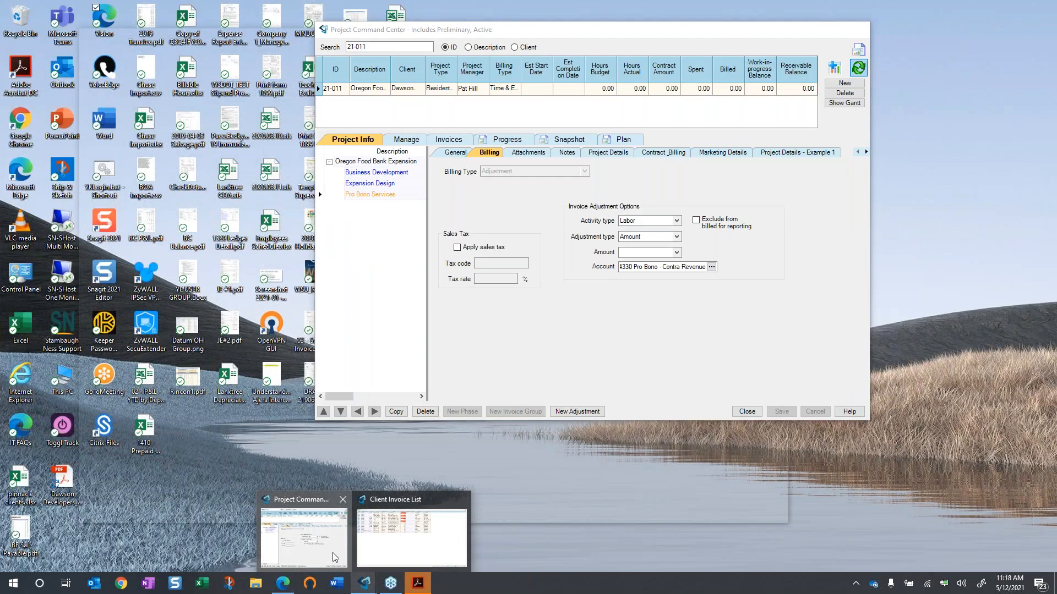
left_click(332, 553)
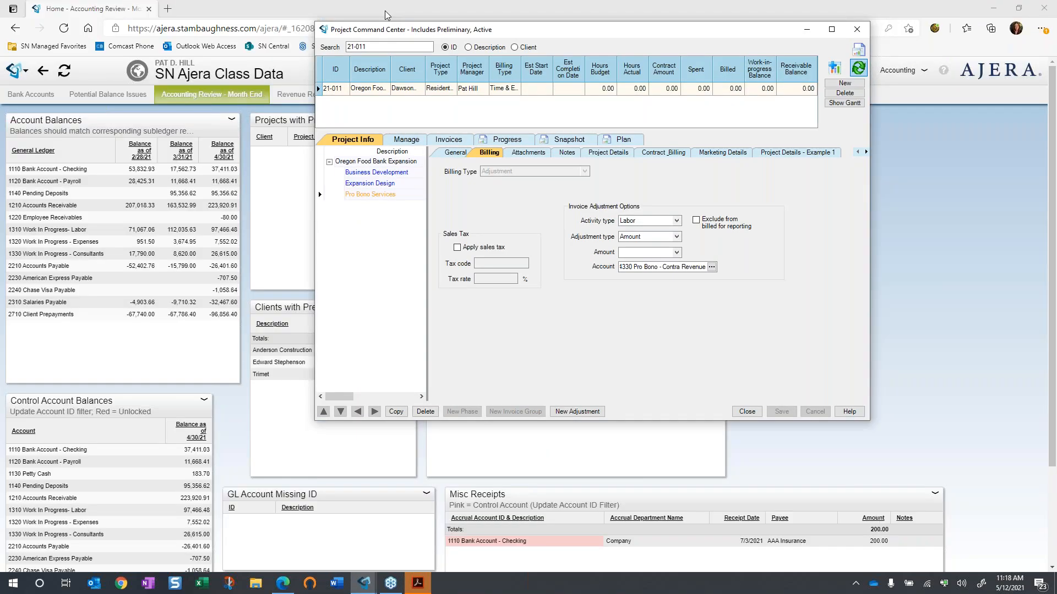
left_click_drag(368, 46, 344, 46)
type("03-")
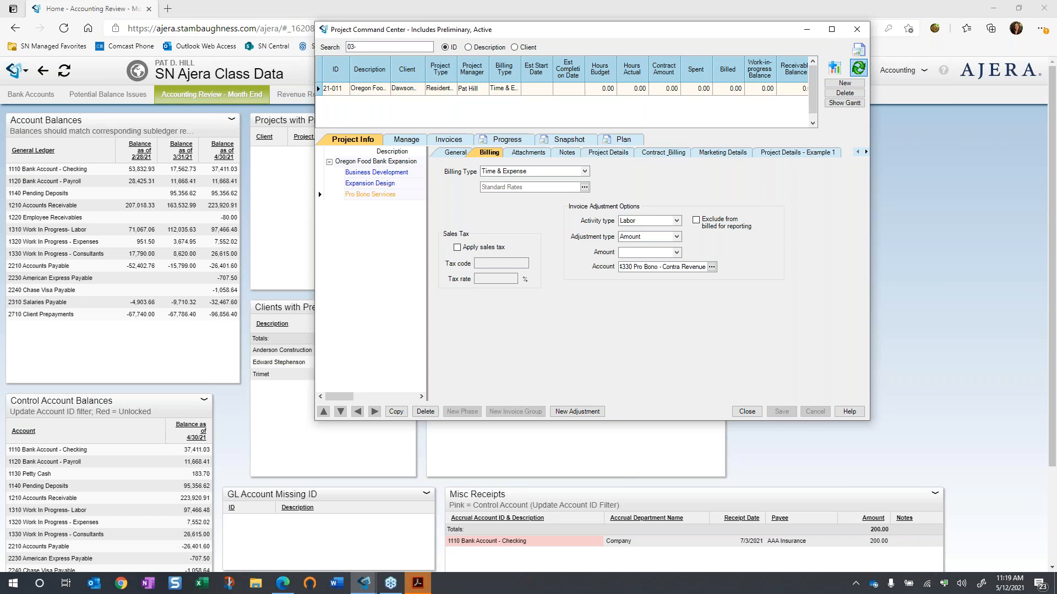
type("52")
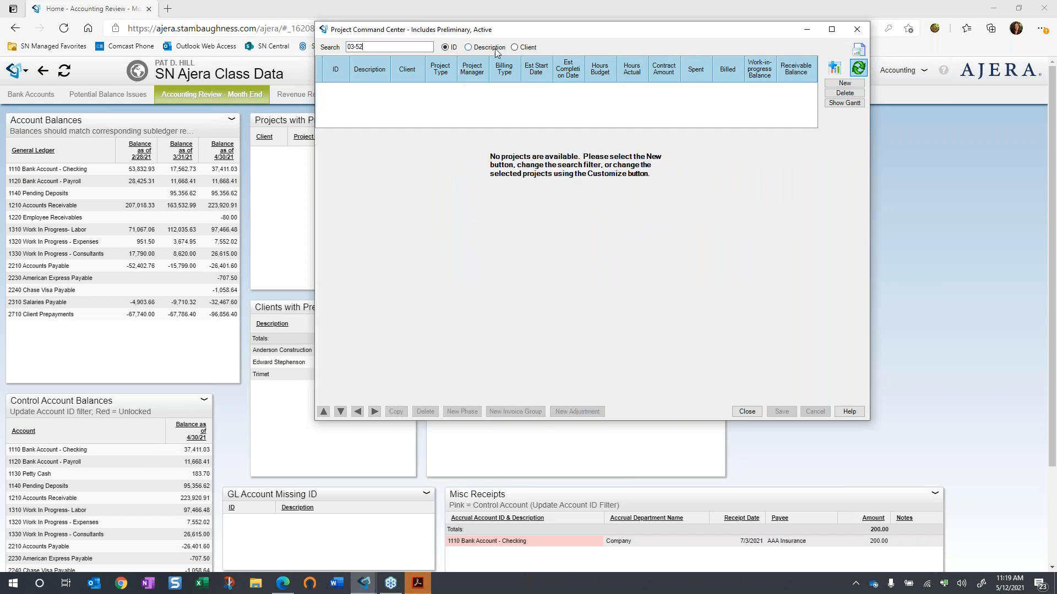
left_click(355, 47)
type("1")
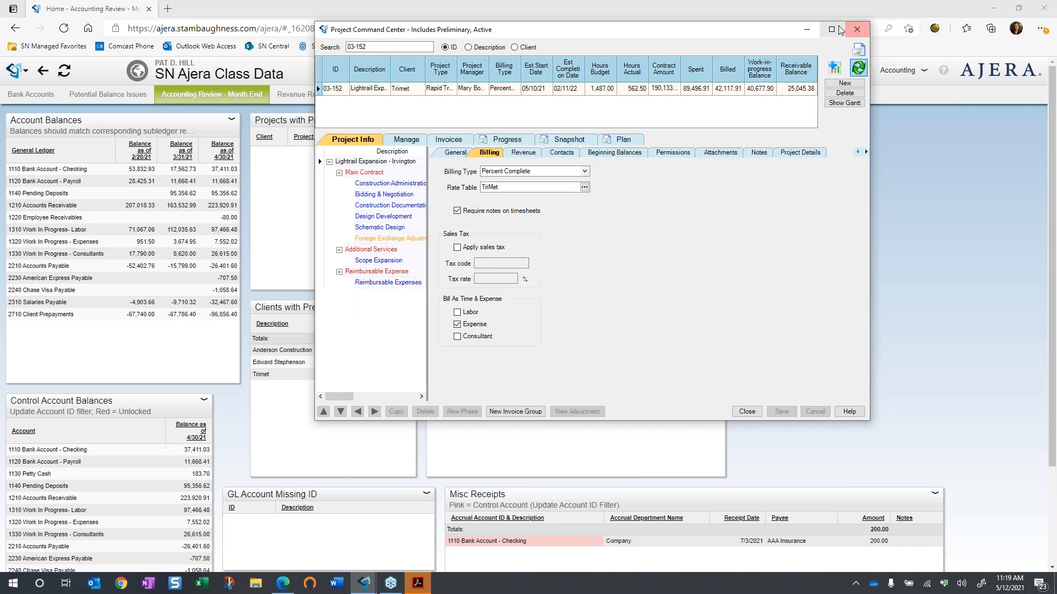
- Examine the billing options and account of the Foreign Exchange Adjustment under Main Contract, and minimize the Project Command Center
left_click(397, 239)
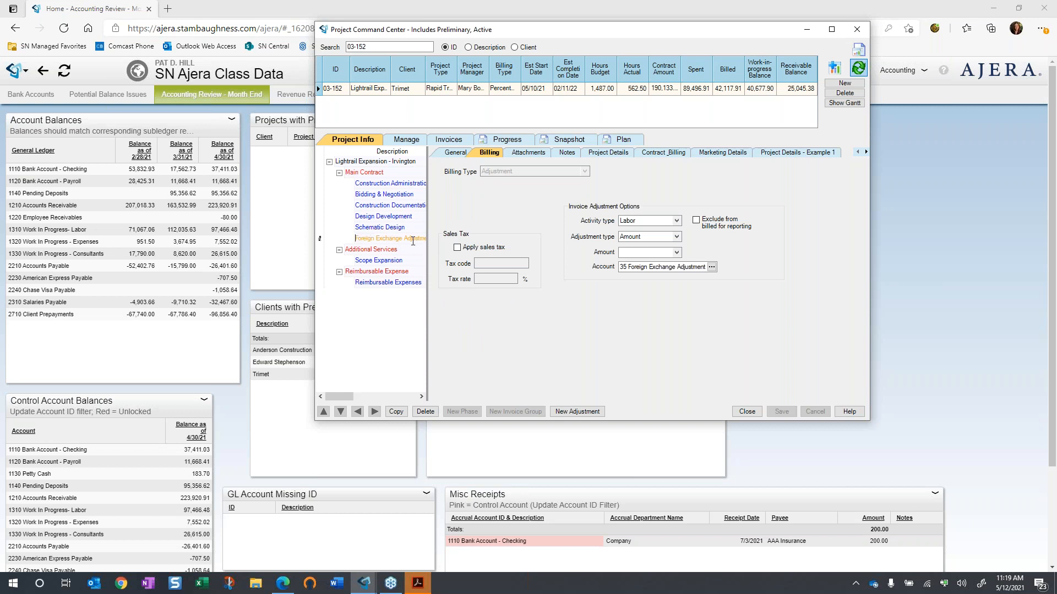
left_click_drag(649, 268, 605, 266)
left_click(805, 31)
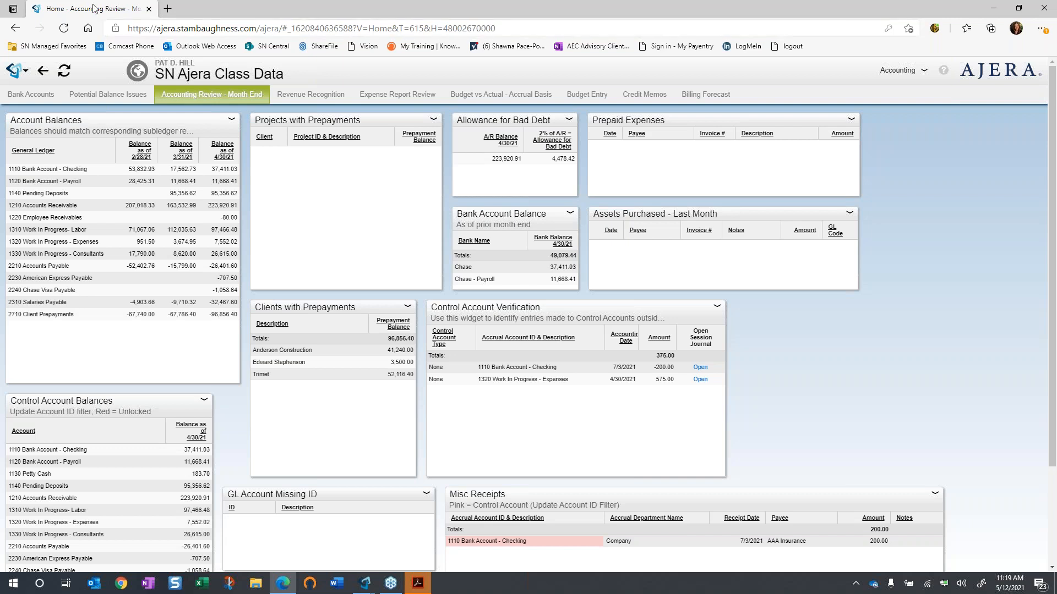
- Bring up the Client Invoice List and change its view to include final invoices and only project 03-152
left_click(15, 75)
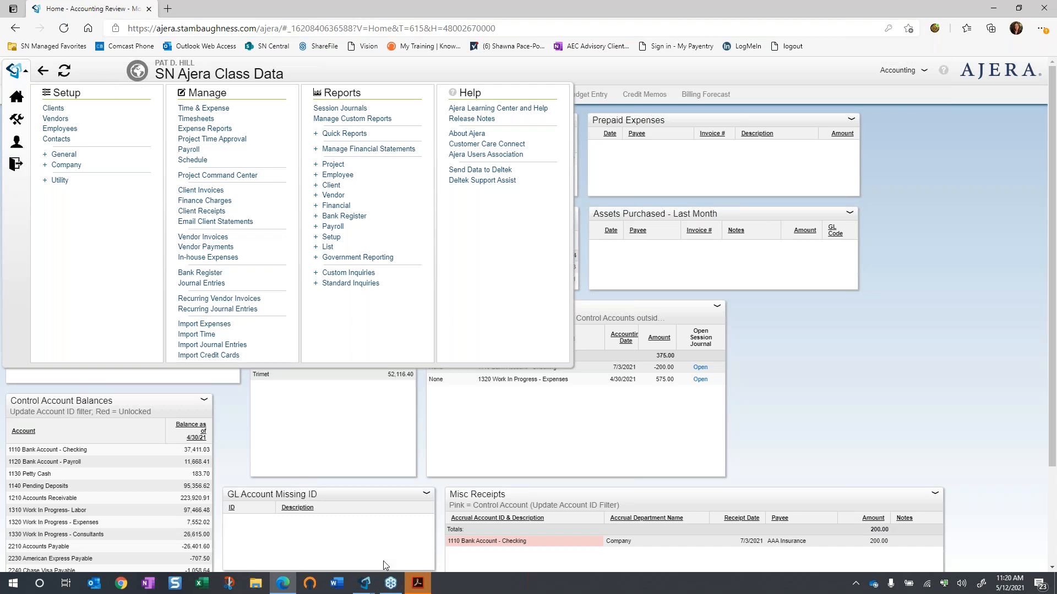
mouse_move(369, 588)
left_click(399, 553)
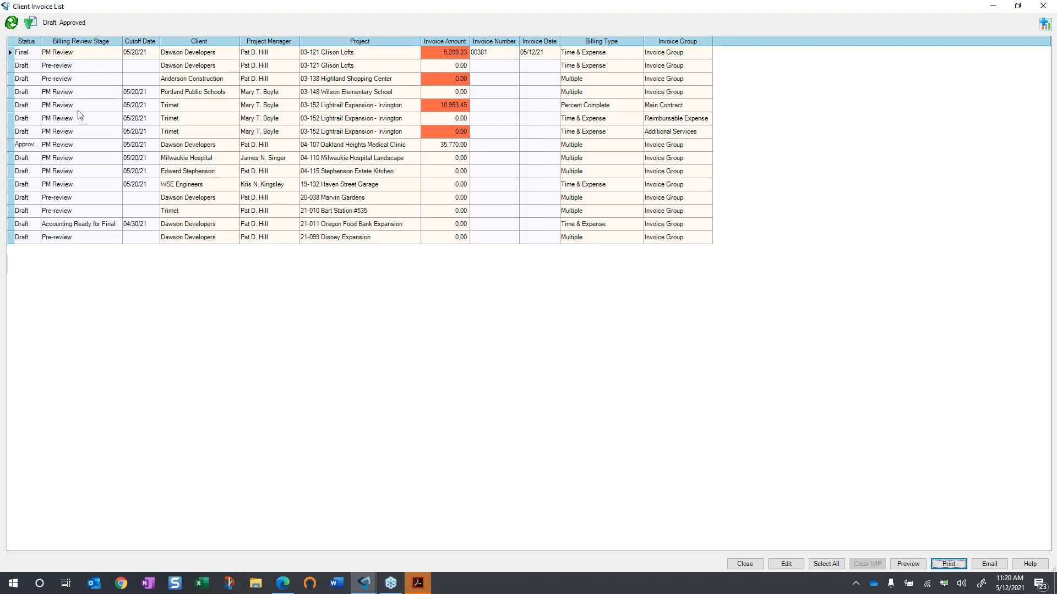
left_click(31, 23)
left_click(476, 288)
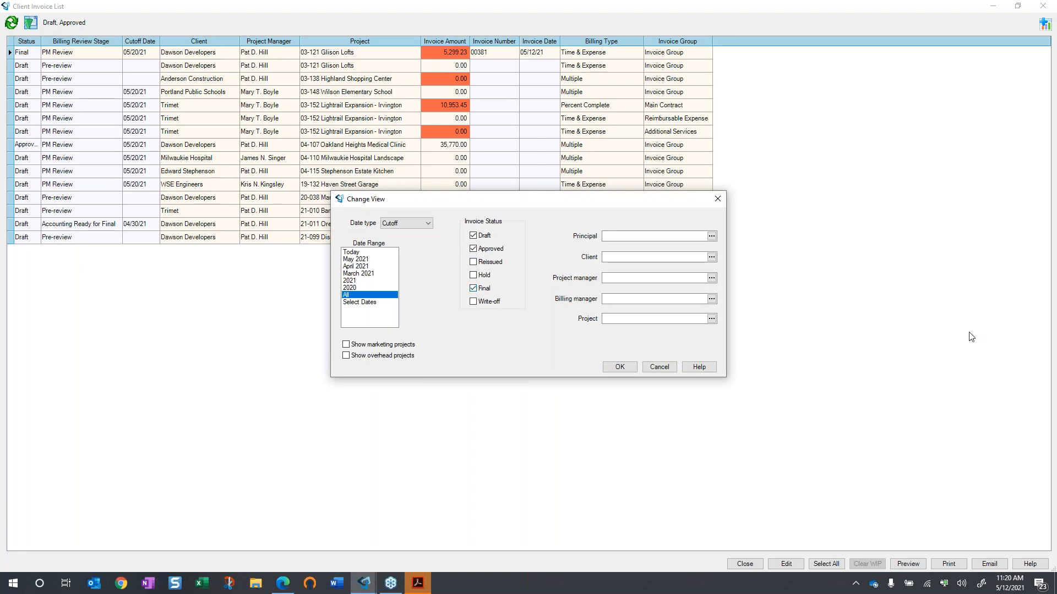
type("03-152")
key("Tab")
left_click(608, 370)
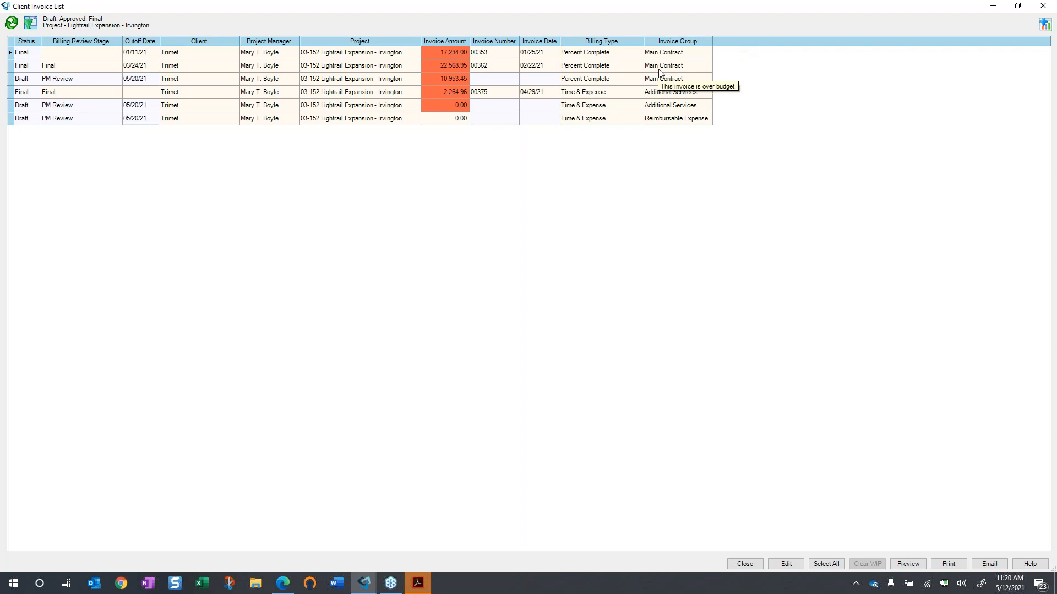
- Open the final Main Contract invoice dated 02/22/21 and change its status to Reissued with accounting date 02/22/21
left_click(460, 67)
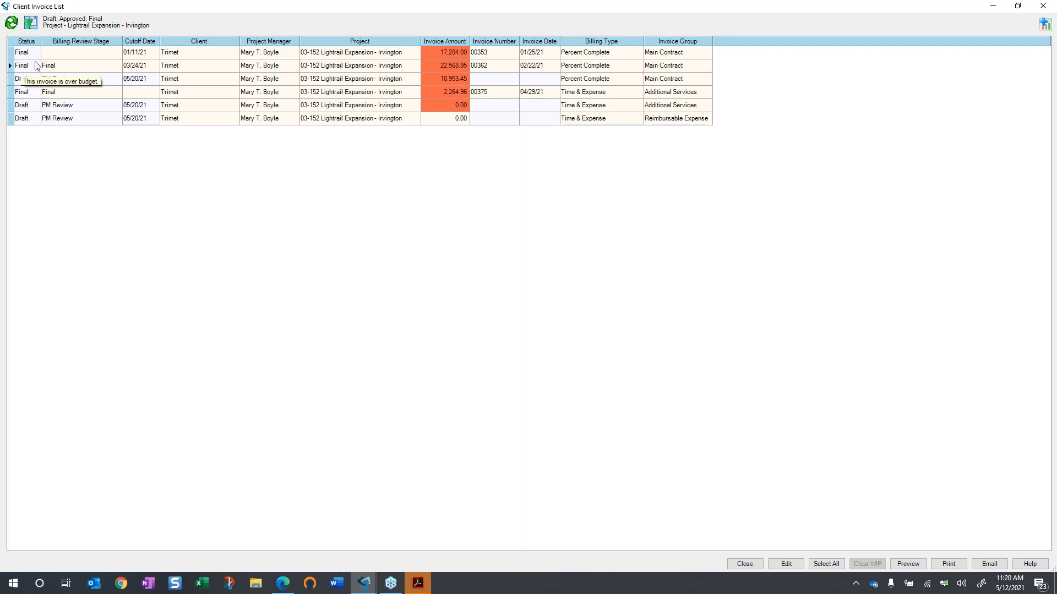
right_click(117, 66)
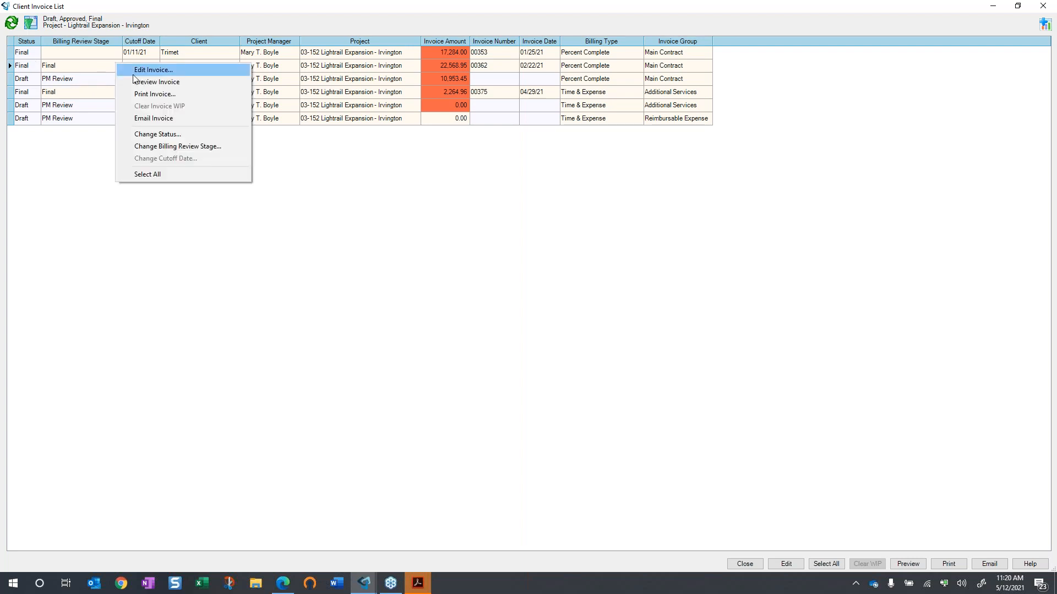
left_click(133, 72)
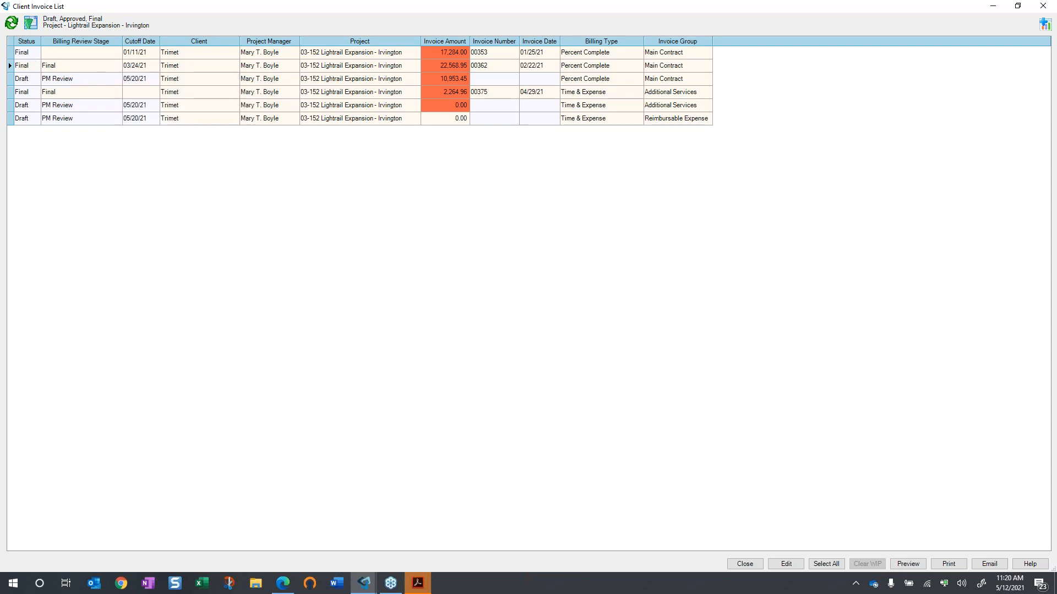
left_click(214, 139)
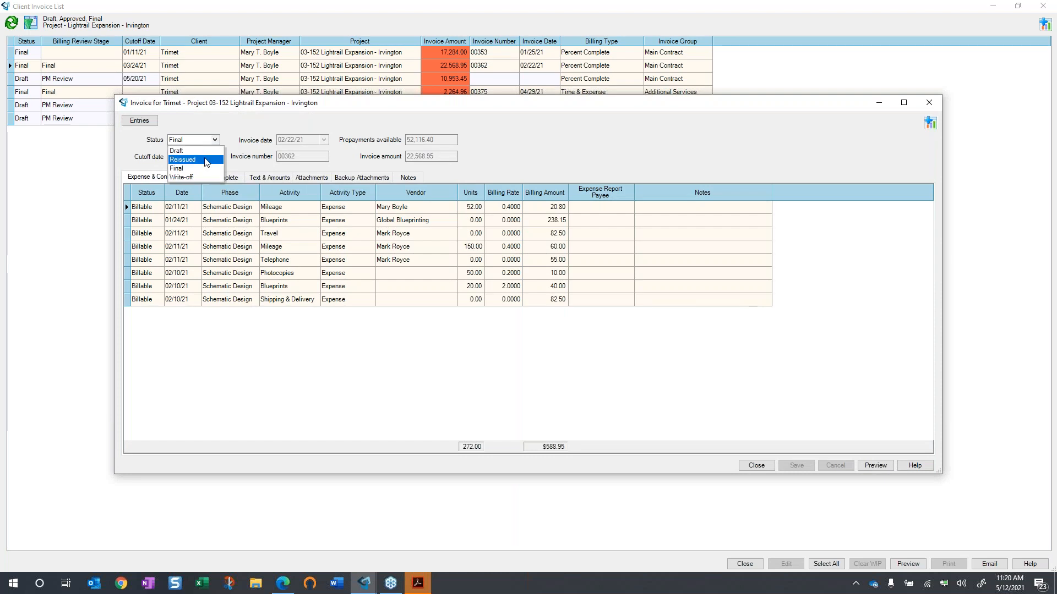
left_click(204, 160)
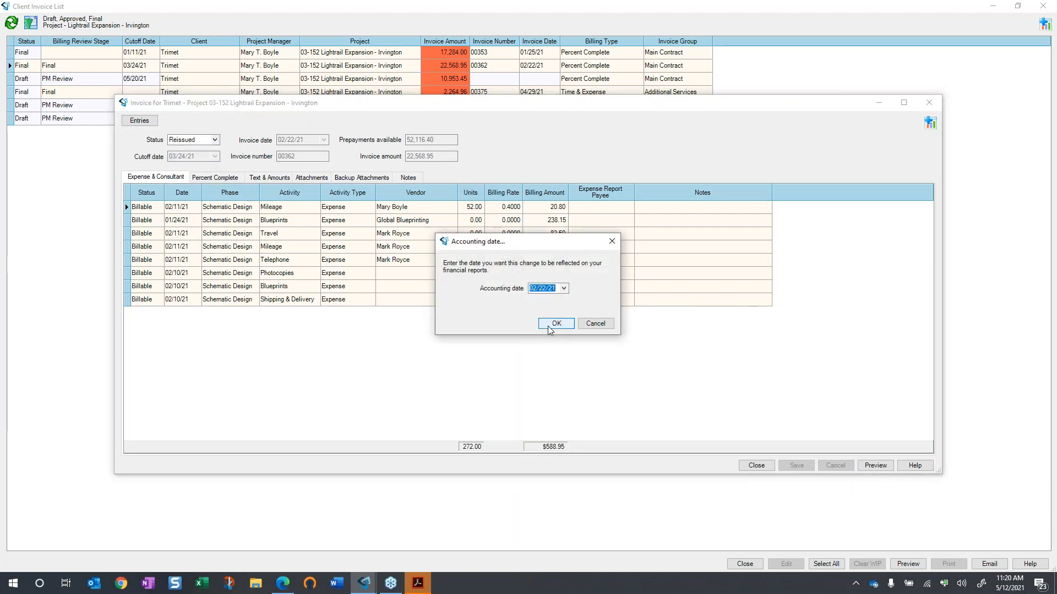
key("Tab")
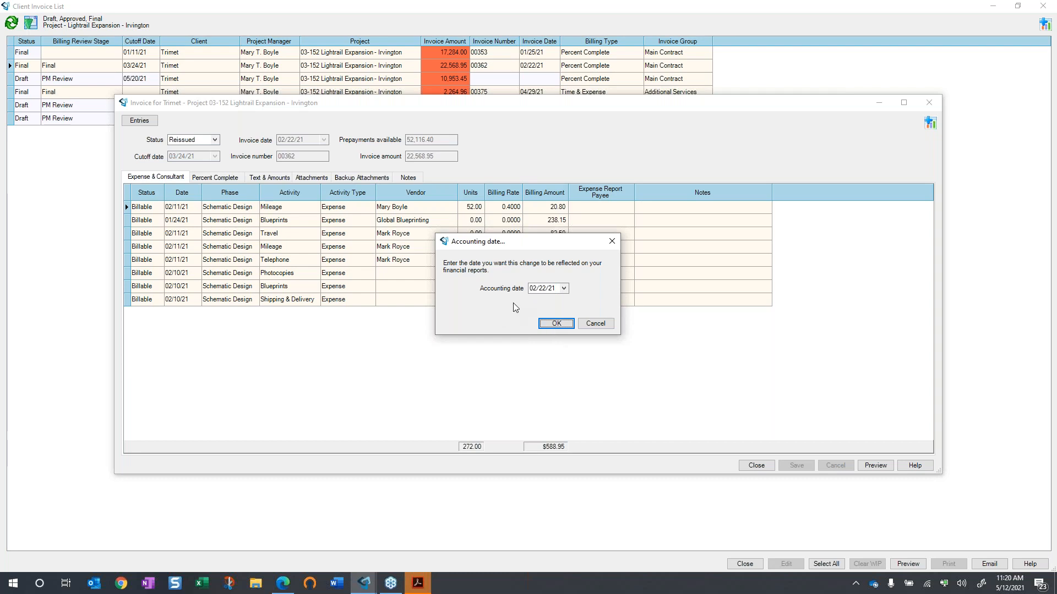
left_click(555, 324)
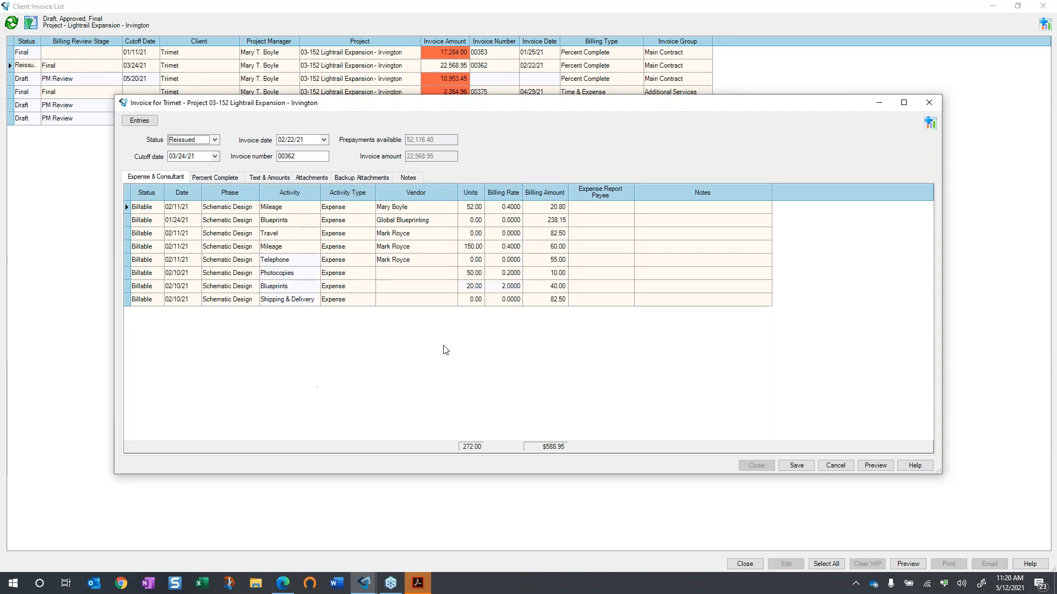
left_click(262, 179)
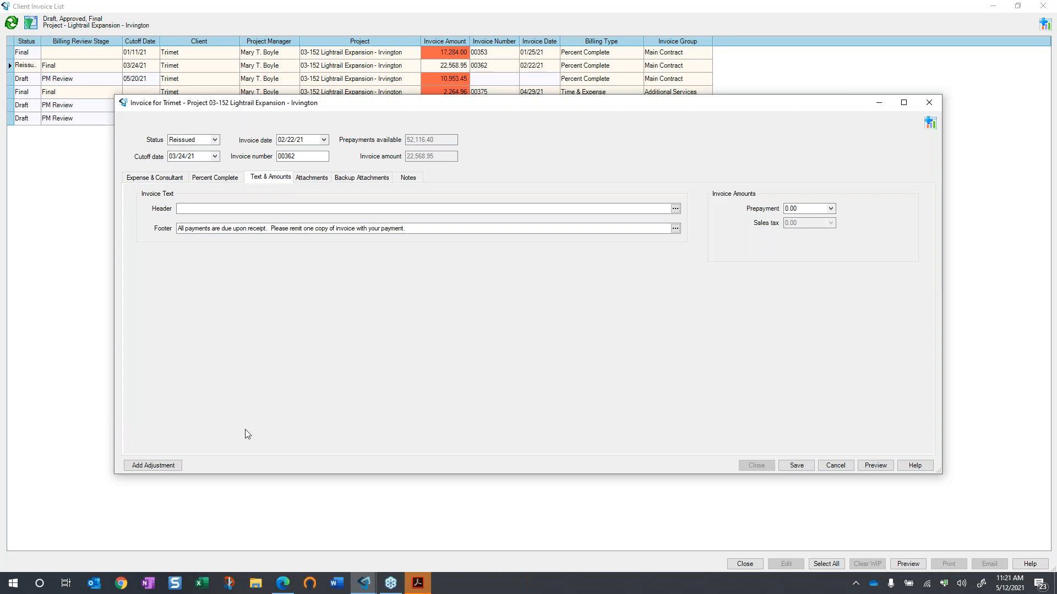
left_click(154, 466)
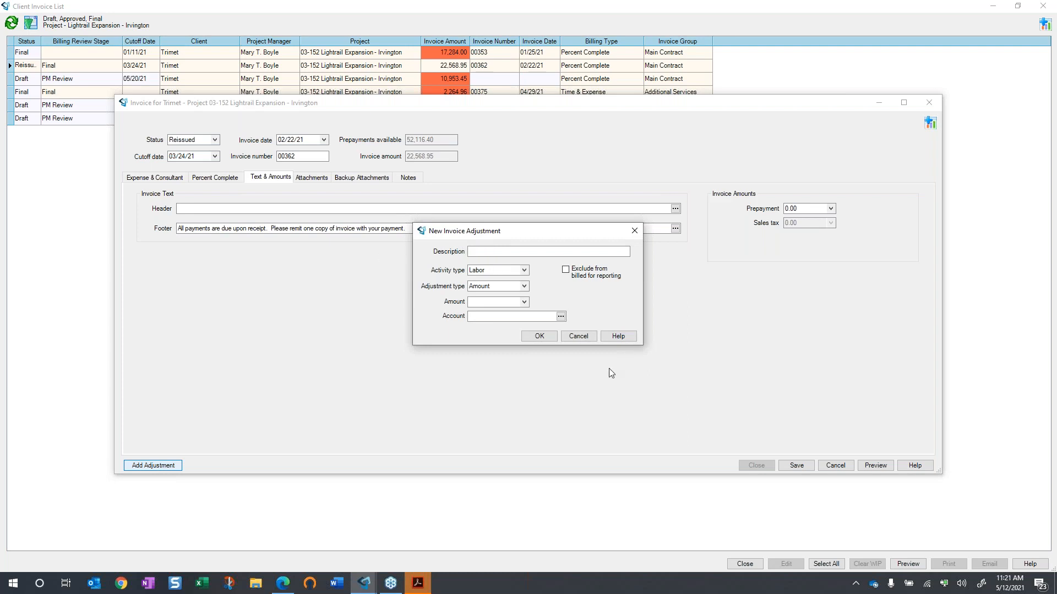
left_click(578, 336)
left_click(223, 177)
left_click(266, 178)
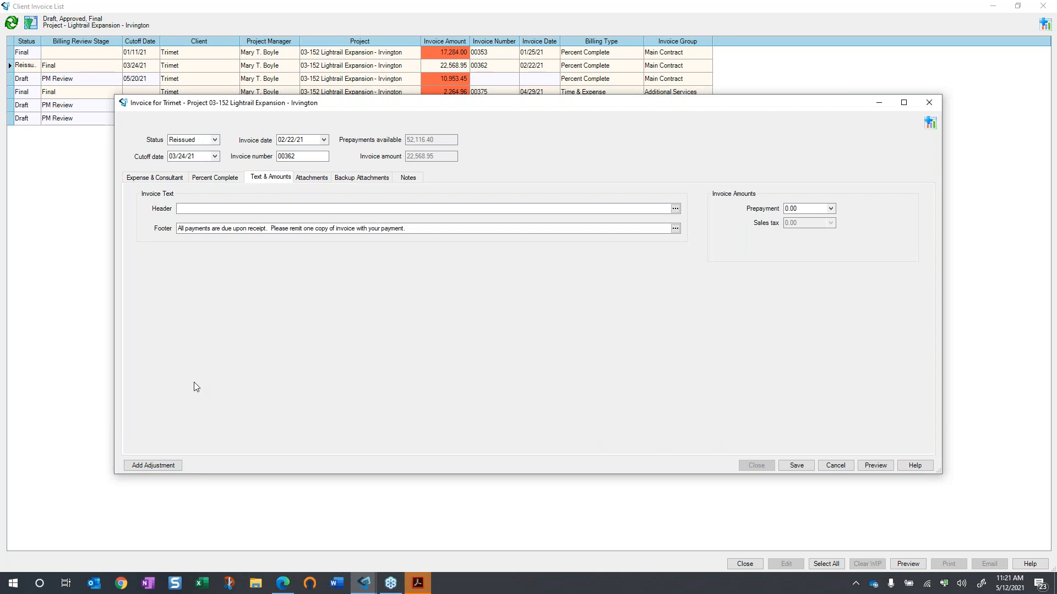
- Start a new labor adjustment on the reissued invoice with the description "Foreign Exchange" and an amount of 200
left_click(153, 466)
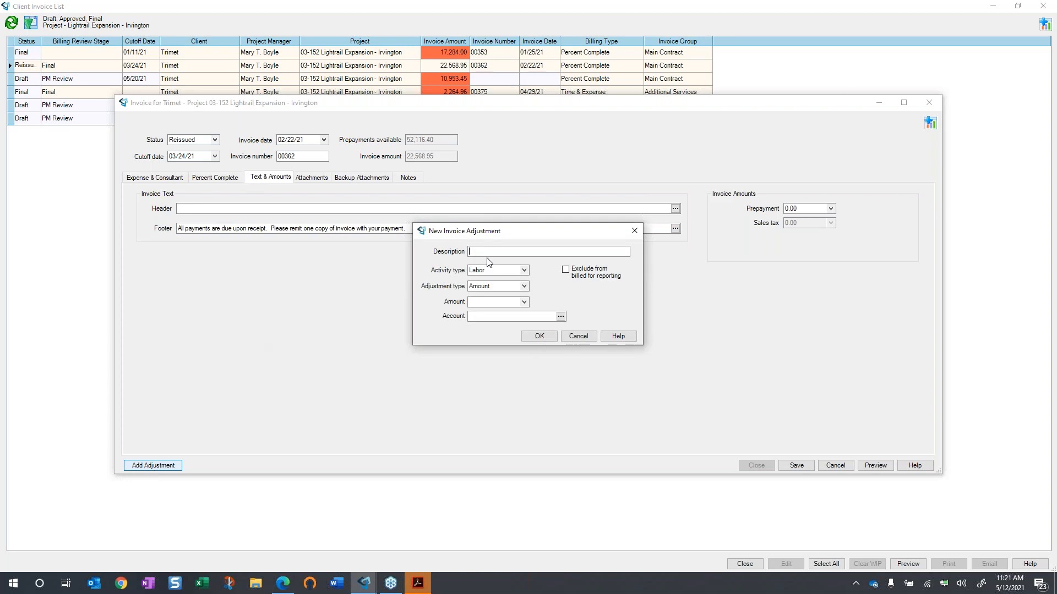
type("Foreign Exhange")
key("BackSpace")
key("BackSpace")
key("BackSpace")
key("BackSpace")
key("BackSpace")
type("change")
left_click(483, 303)
type("200")
- Assign account 4335 Foreign Exchange Adjustment to the new adjustment, confirm it, and save and close the invoice
left_click(561, 316)
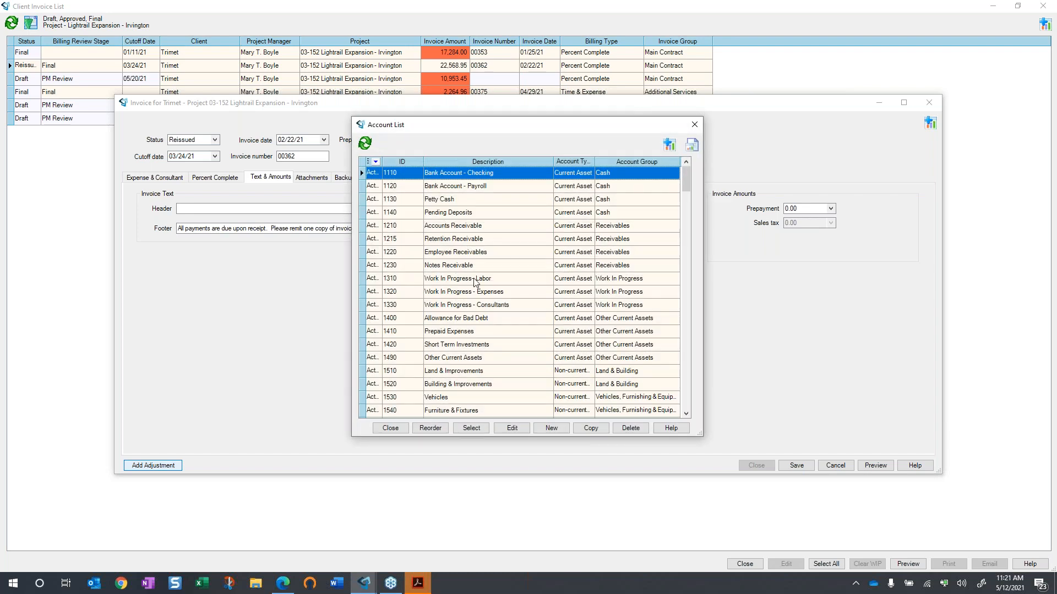
scroll(475, 282, "down", 5)
scroll(475, 282, "down", 12)
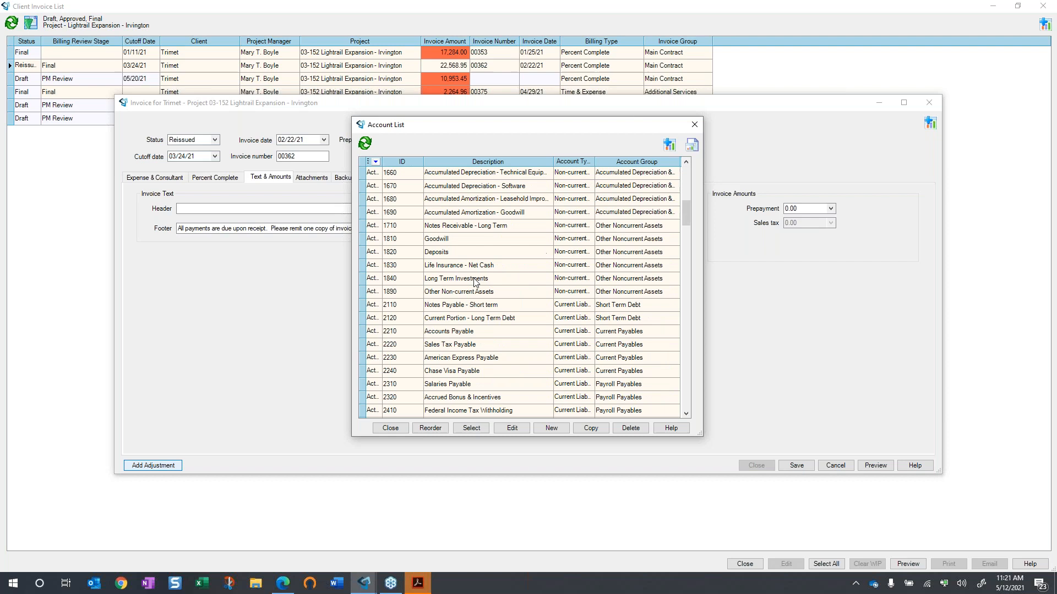
scroll(475, 282, "down", 8)
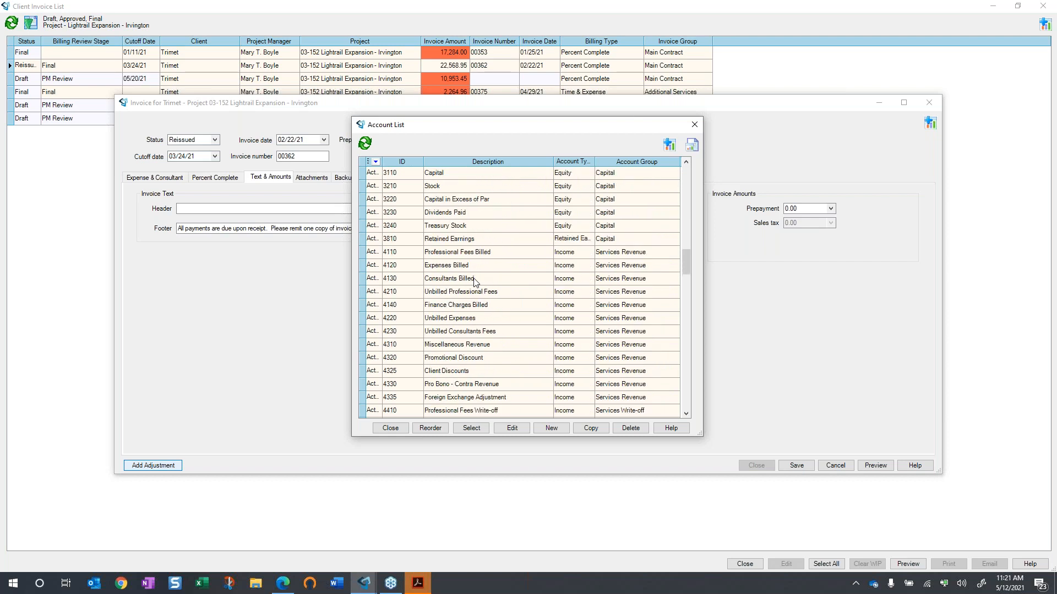
left_click(459, 399)
double_click(459, 400)
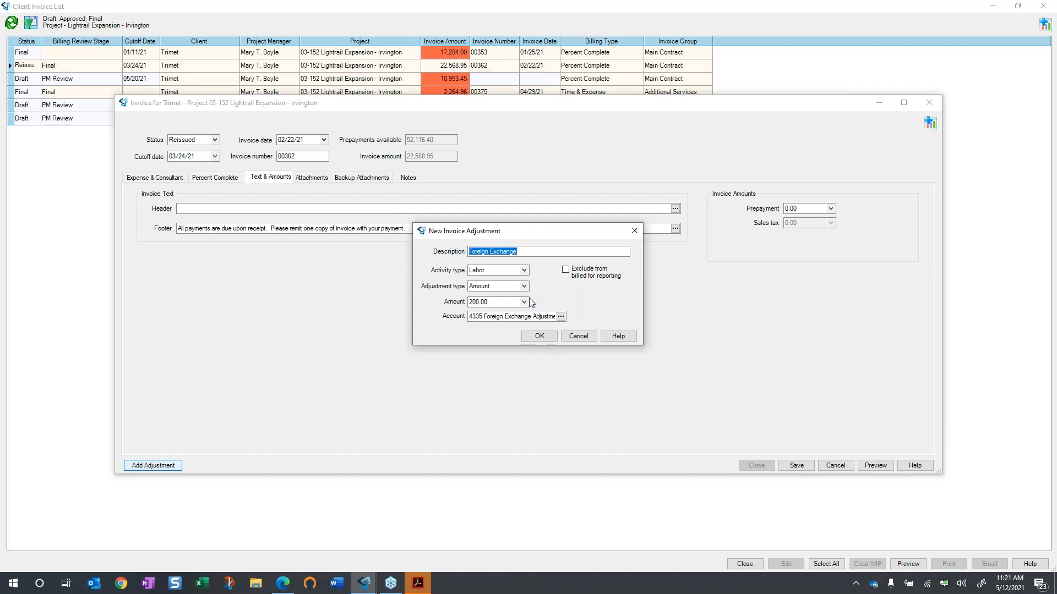
left_click(532, 338)
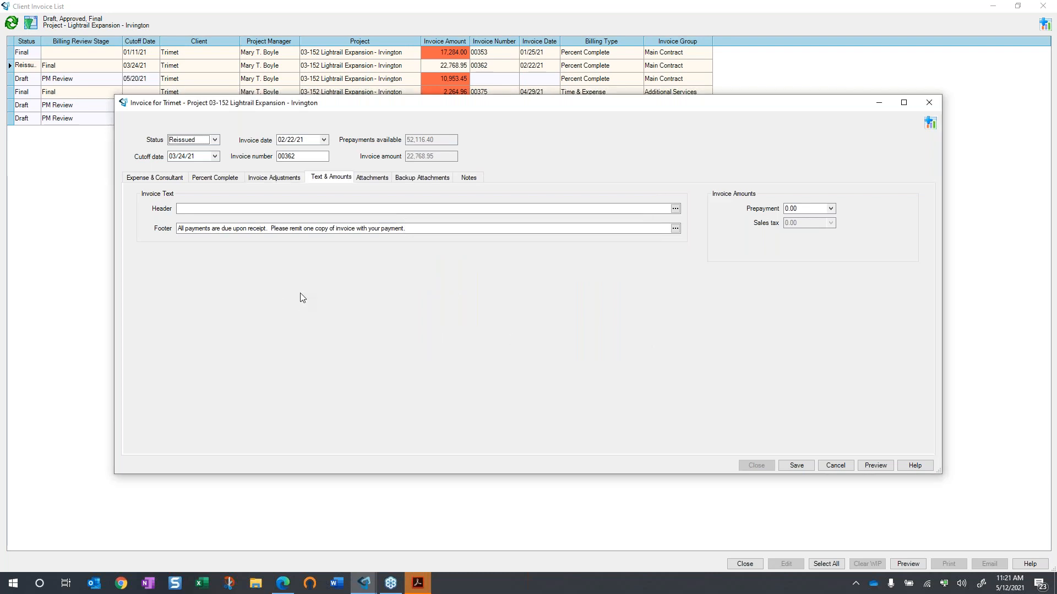
left_click(811, 466)
left_click(770, 464)
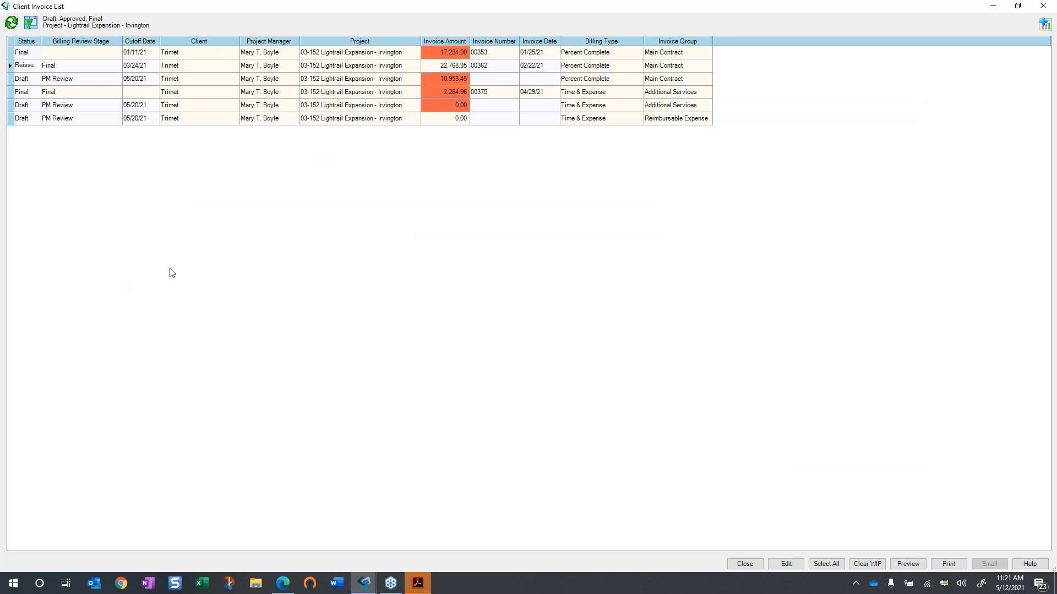
- Print the reissued invoice as final with the Adobe PDF printer and save it to the Desktop under the proposed name
left_click(947, 564)
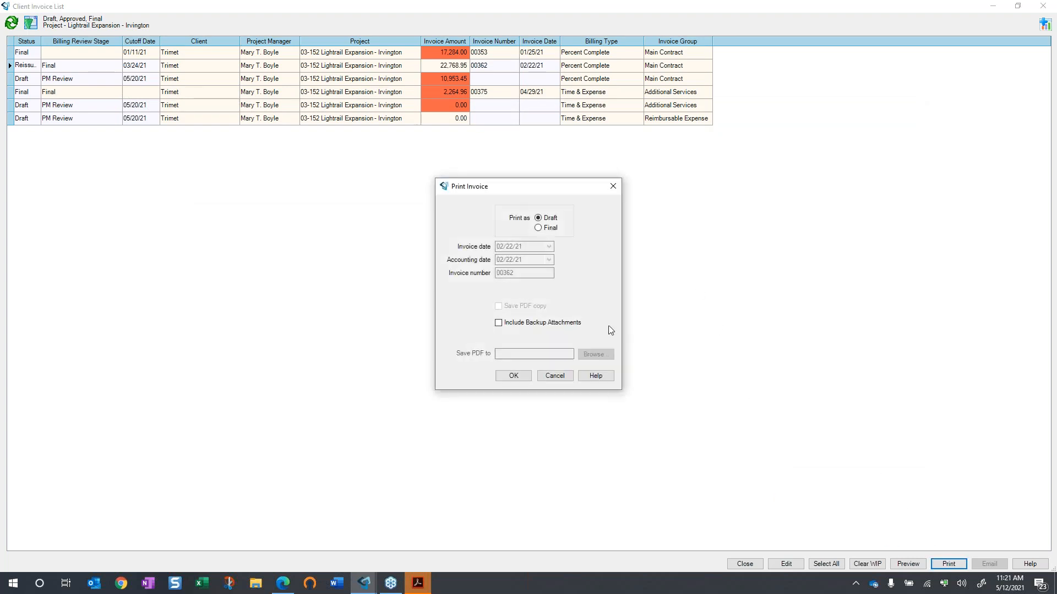
left_click(539, 229)
left_click(505, 375)
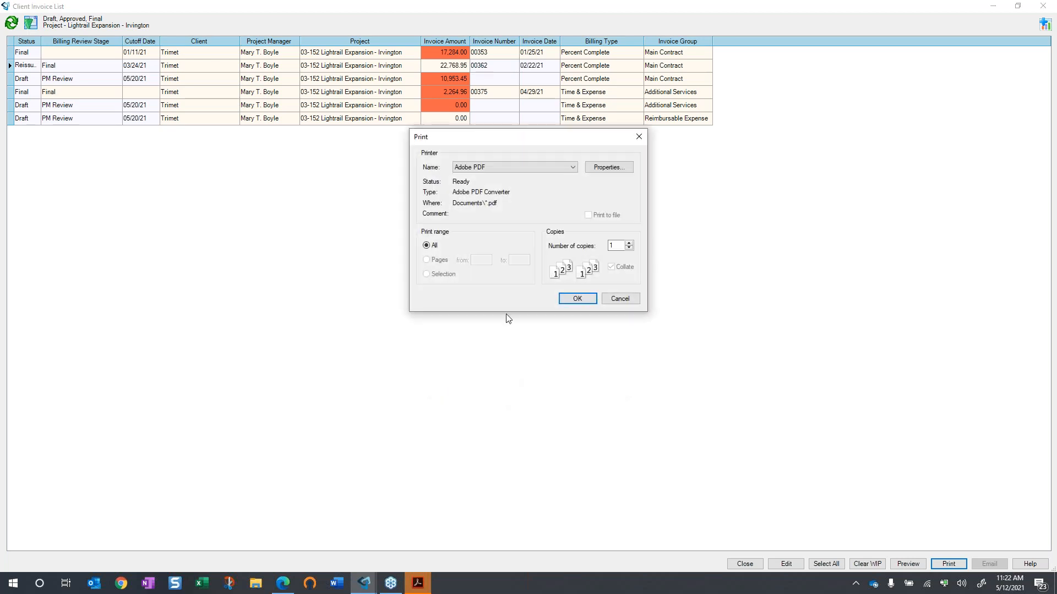
left_click(575, 301)
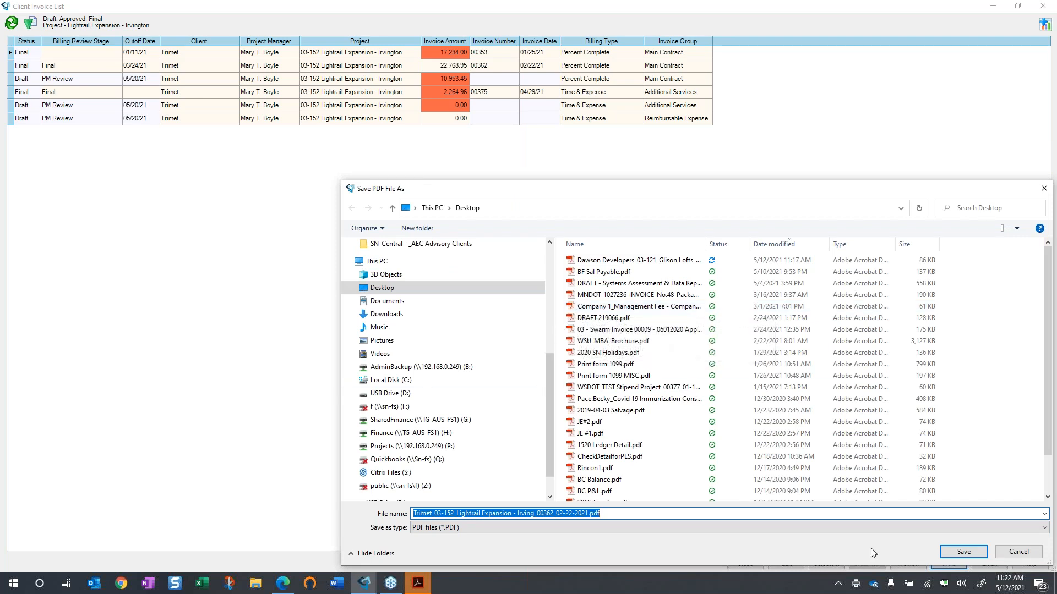
left_click(945, 552)
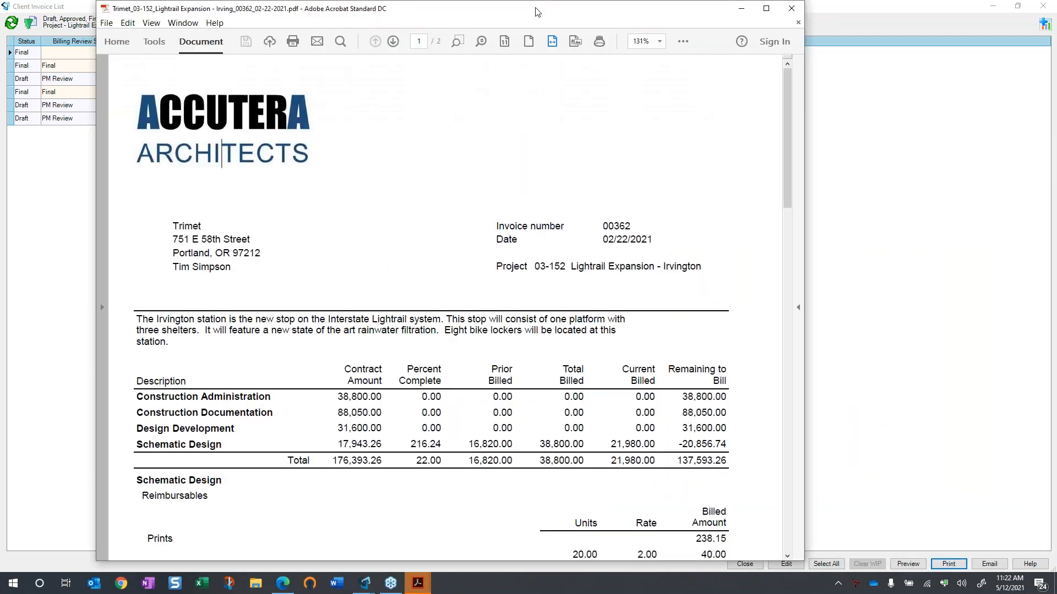
- Close the invoice PDF, restore the Client Invoice List to a smaller window and move it clear of the Ajera main menu
left_click_drag(576, 13, 498, 11)
left_click(801, 17)
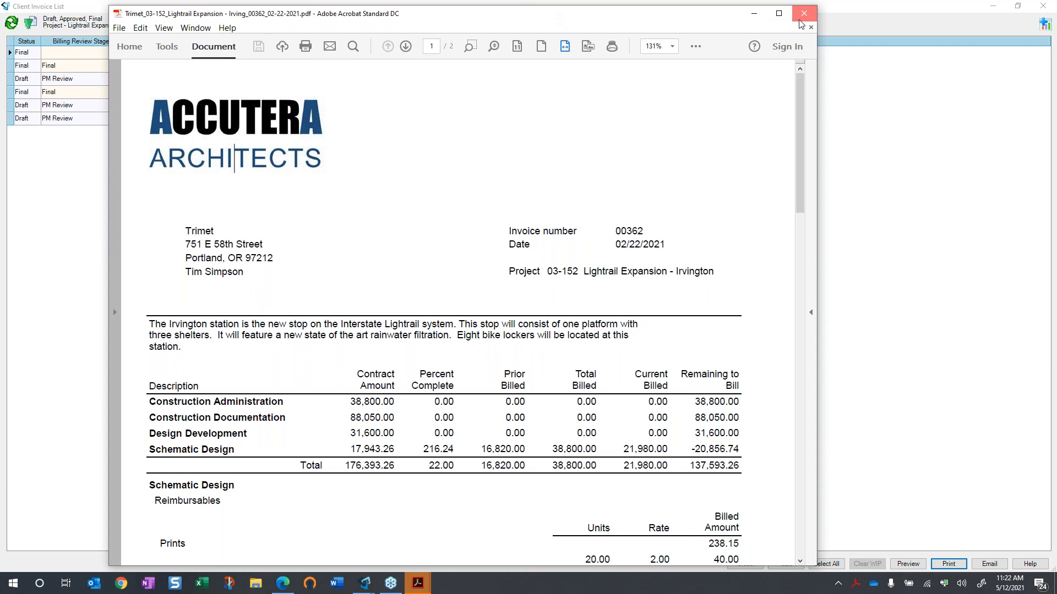
left_click(773, 36)
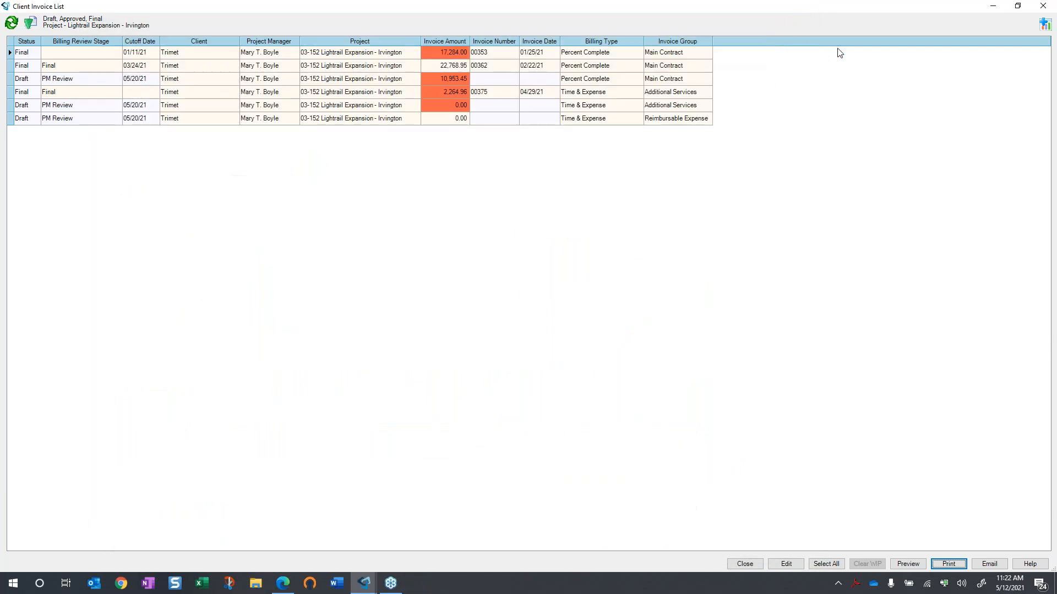
double_click(841, 11)
left_click_drag(935, 43, 722, 72)
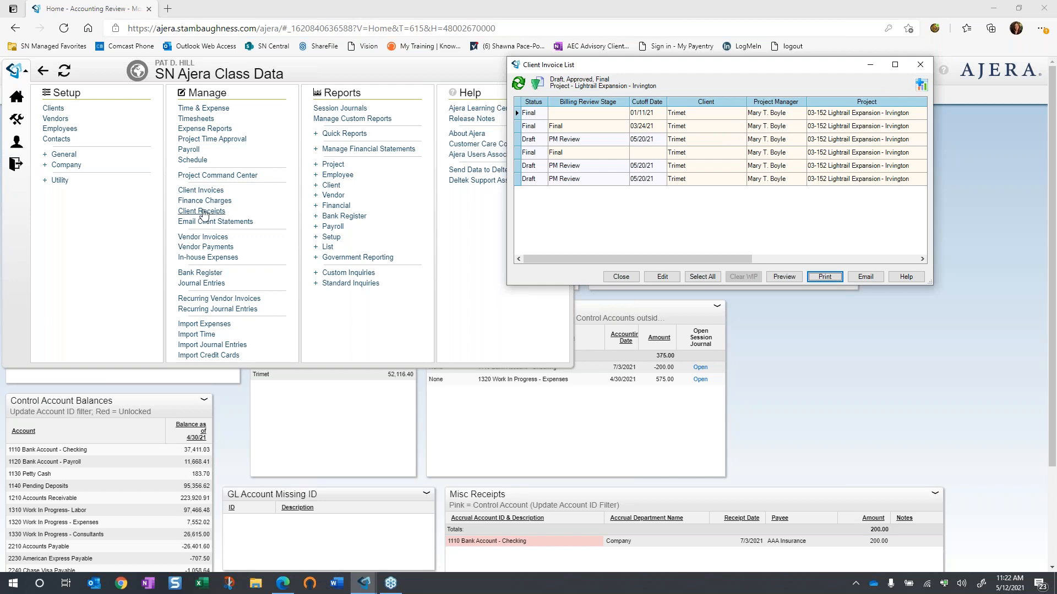
- Start a new client receipt by project and load the open invoices of project 03-152 Lightrail Expansion - Irvington
left_click(202, 214)
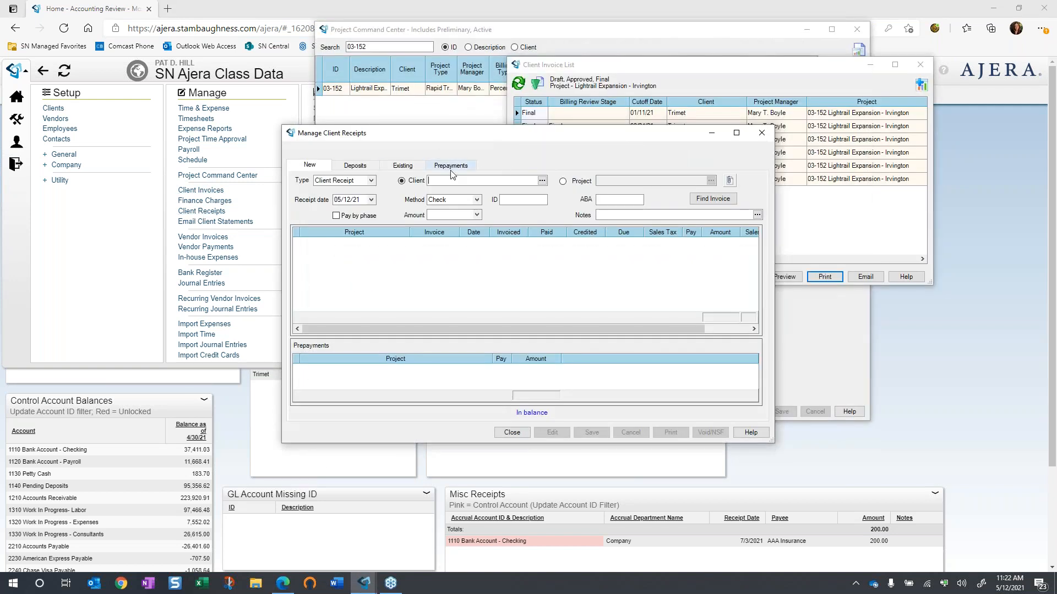
left_click(563, 182)
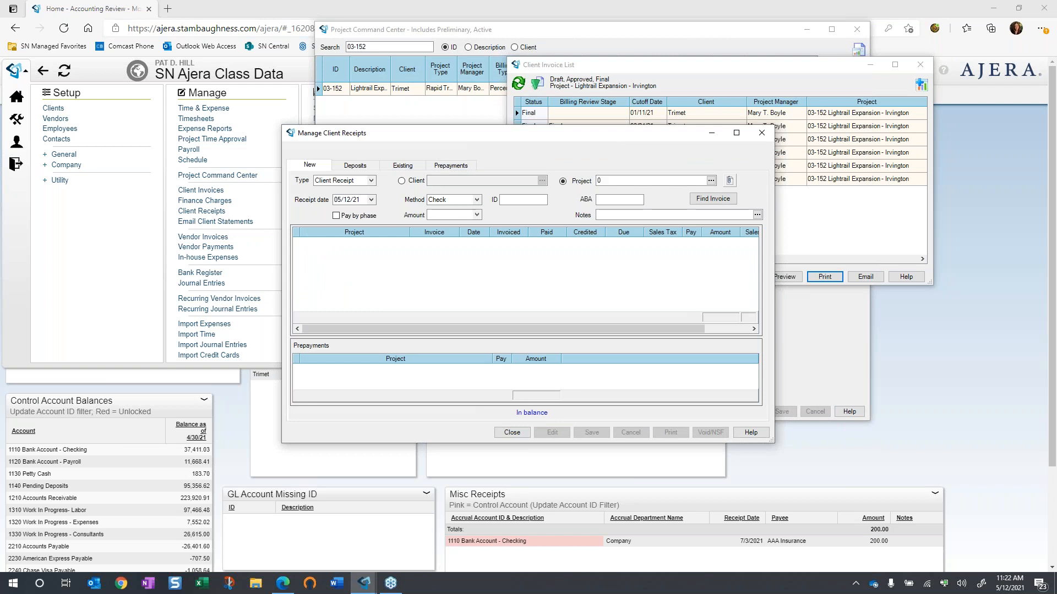
type("03-152-")
key("Tab")
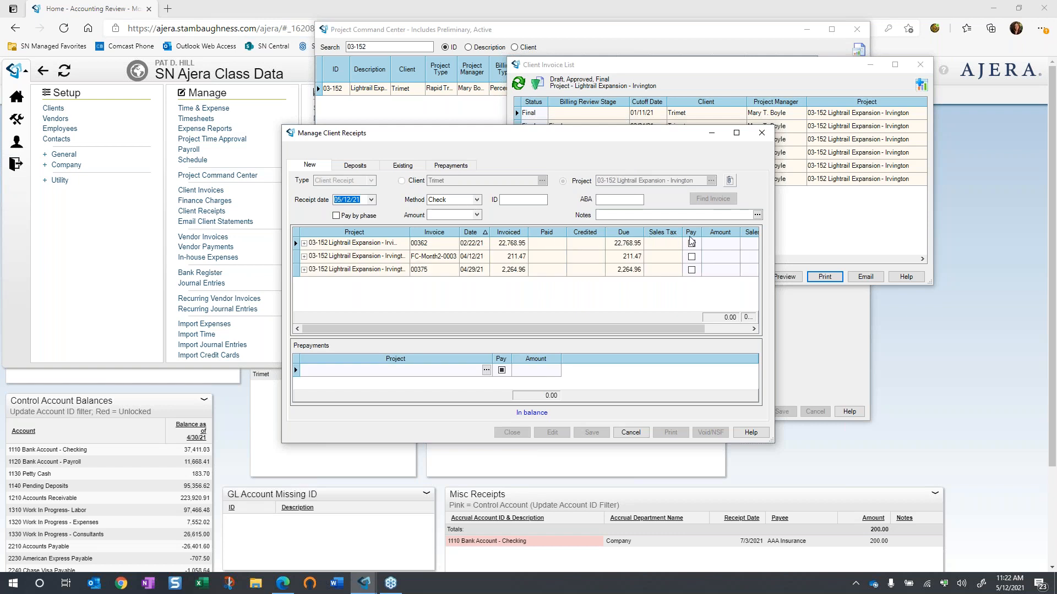
- Turn on payment by phase and expand the 02/22/21 invoice to reach its Foreign Exchange adjustment line
left_click(336, 215)
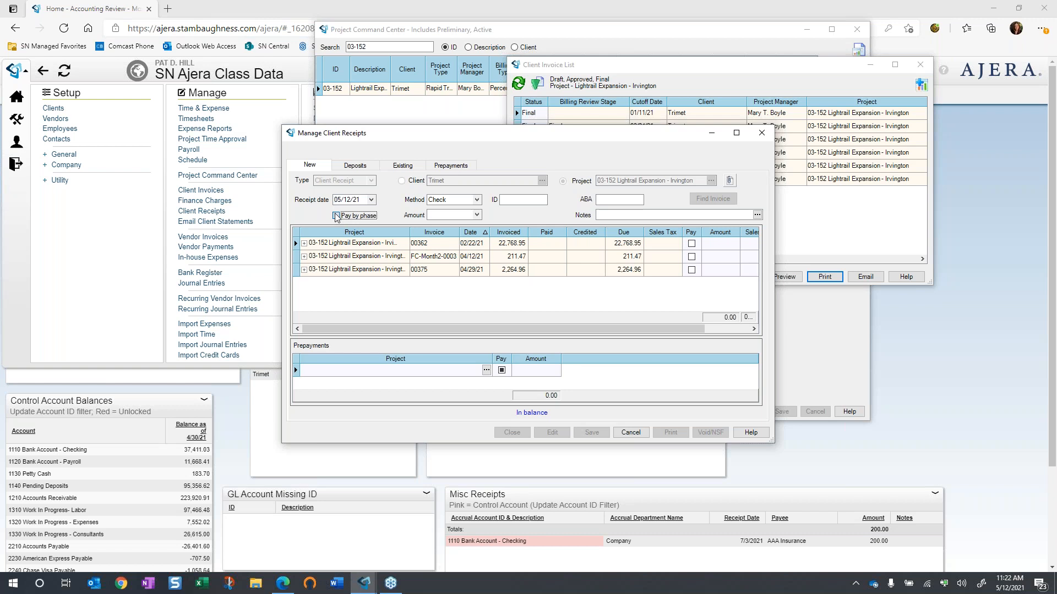
left_click(304, 243)
scroll(374, 272, "down", 2)
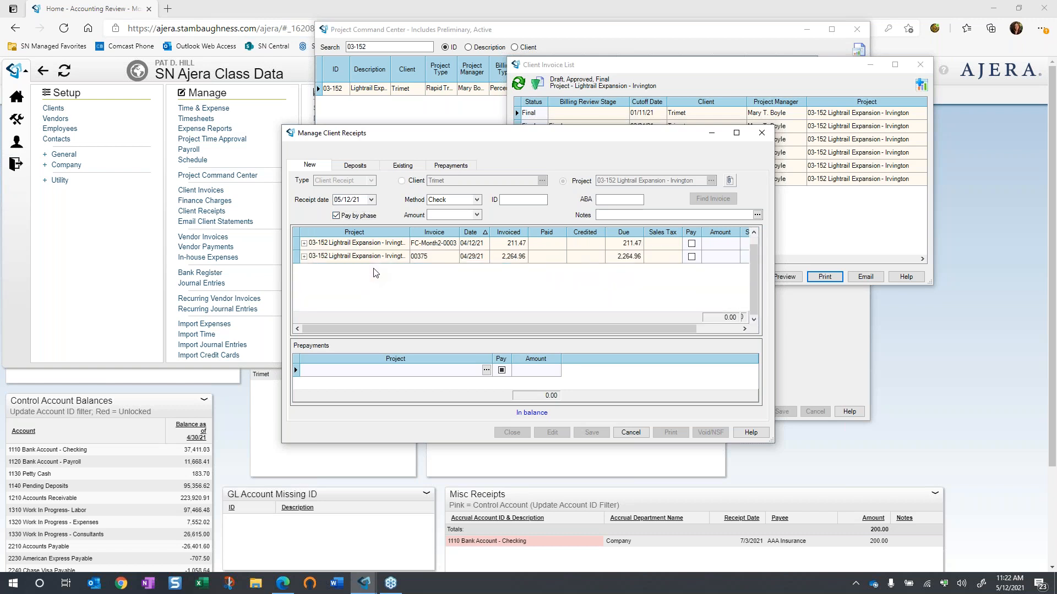
scroll(355, 275, "up", 2)
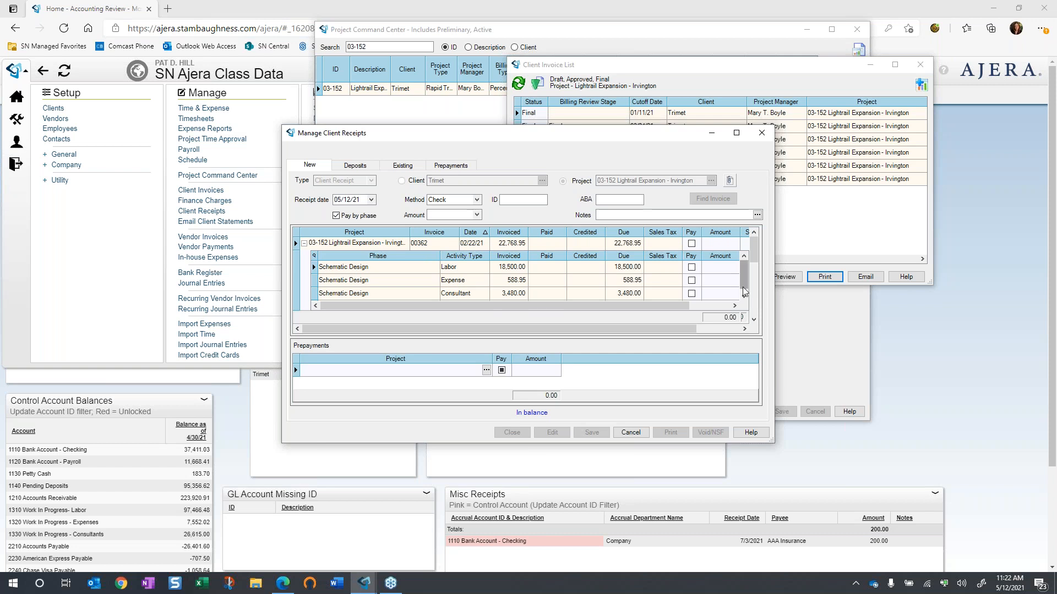
scroll(744, 291, "down", 1)
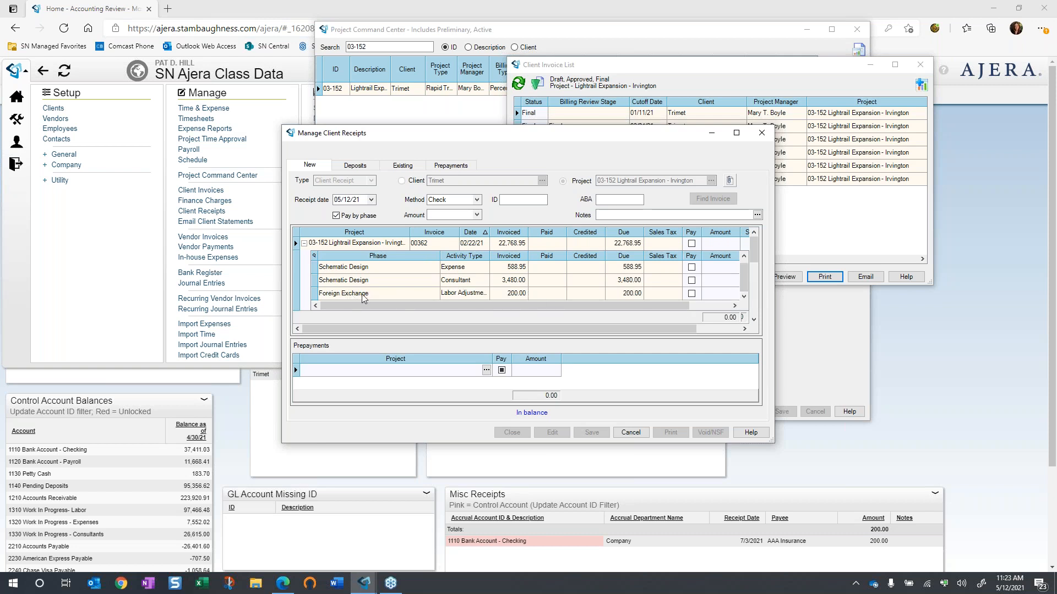
- Pay the 02/22/21 invoice in full, save the receipt and close Manage Client Receipts
left_click(691, 244)
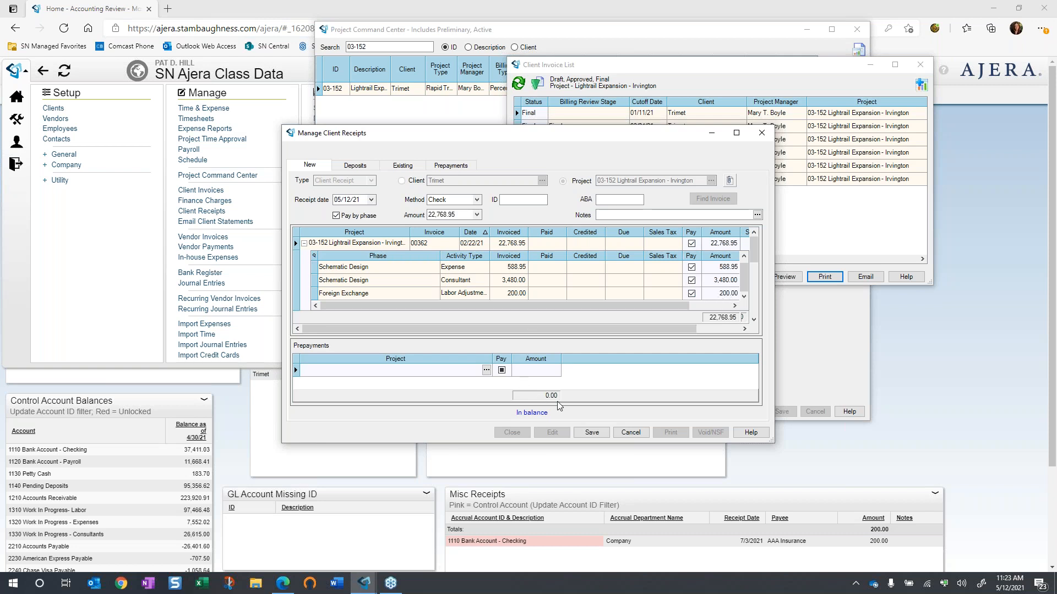
left_click(591, 433)
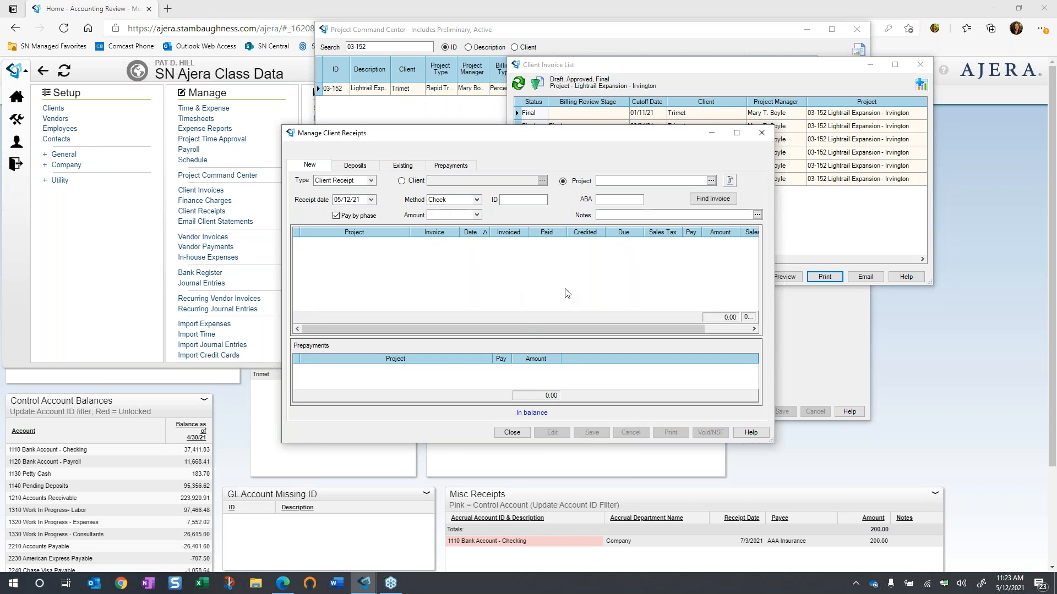
left_click(513, 433)
left_click(513, 433)
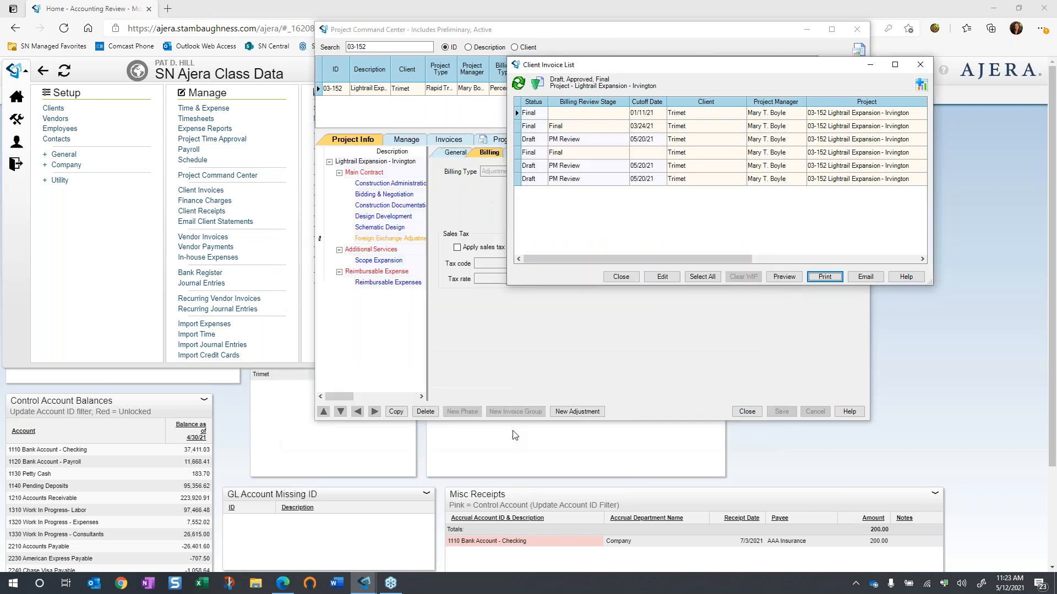
- Move the Client Invoice List over the Project Command Center and remove the project filter from its view
left_click_drag(643, 68, 472, 61)
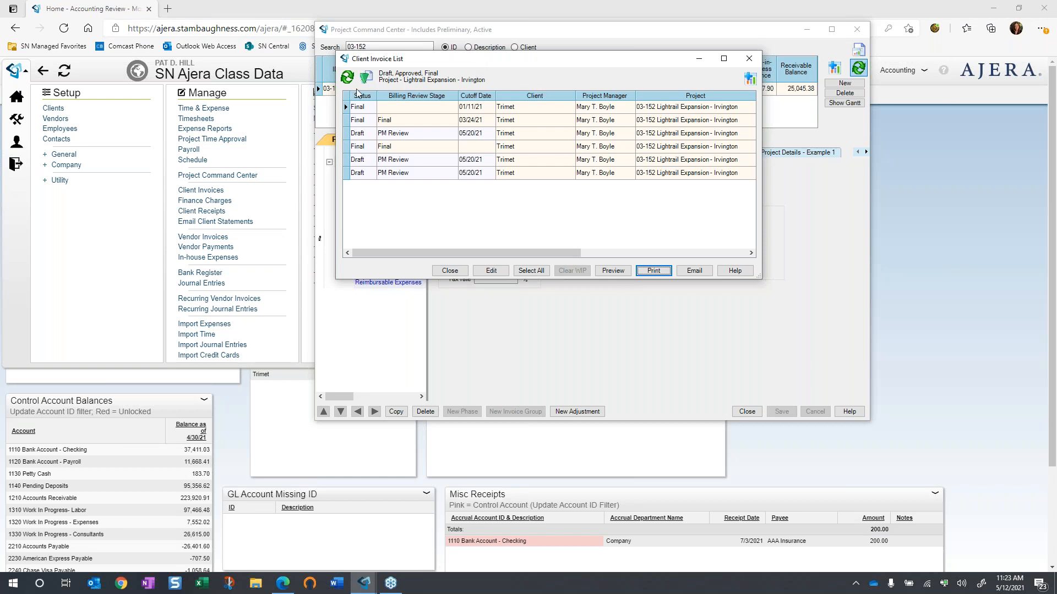
left_click(365, 77)
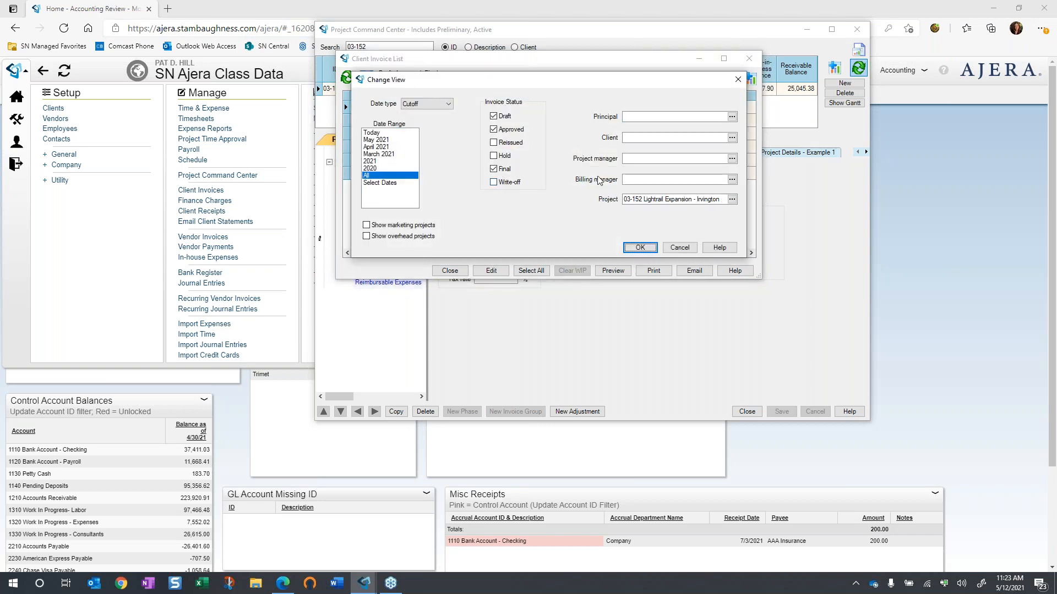
left_click_drag(720, 199, 610, 195)
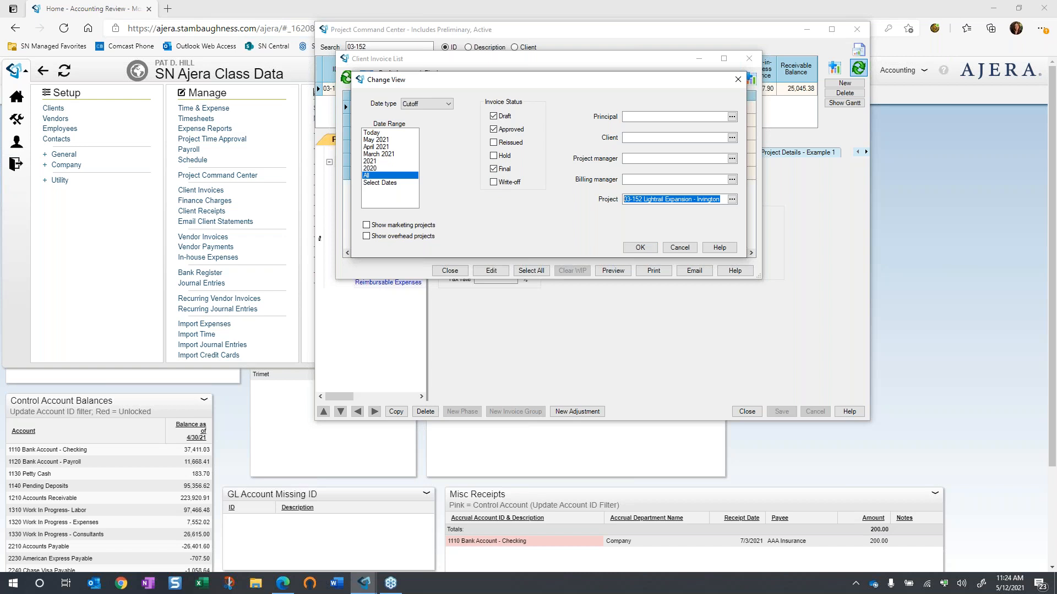
key("Delete")
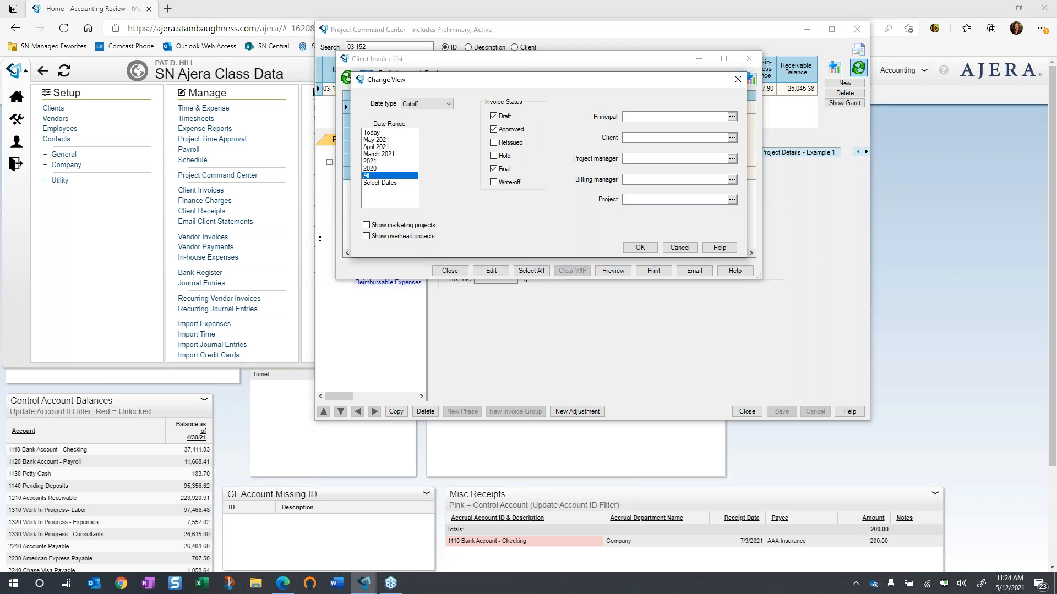
left_click(638, 247)
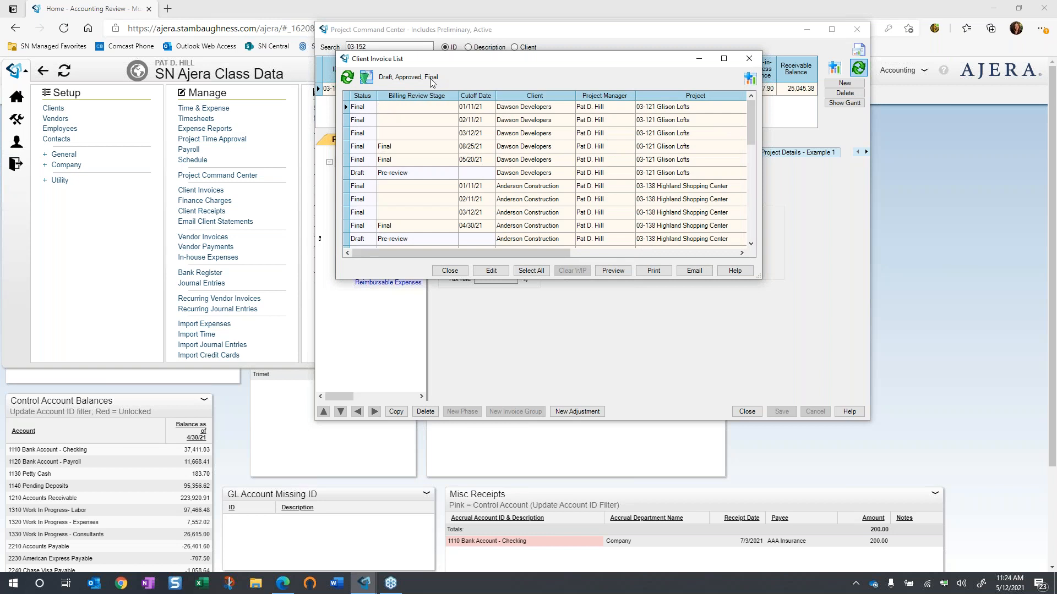
- Maximize the Client Invoice List and exclude Final invoices from the view, leaving only Draft and Approved
left_click(723, 59)
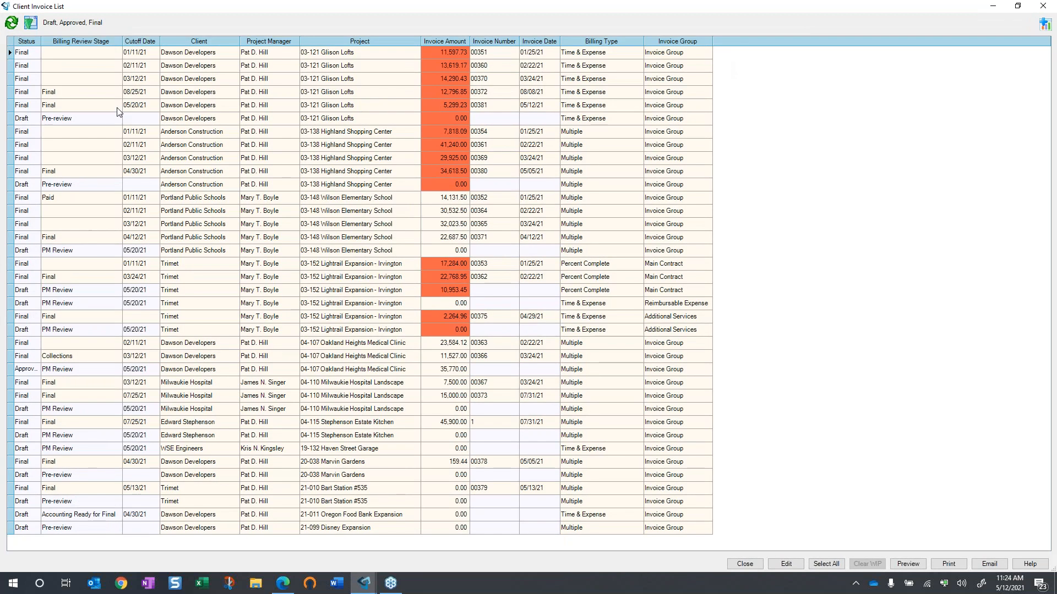
left_click(31, 25)
left_click(482, 289)
left_click(632, 368)
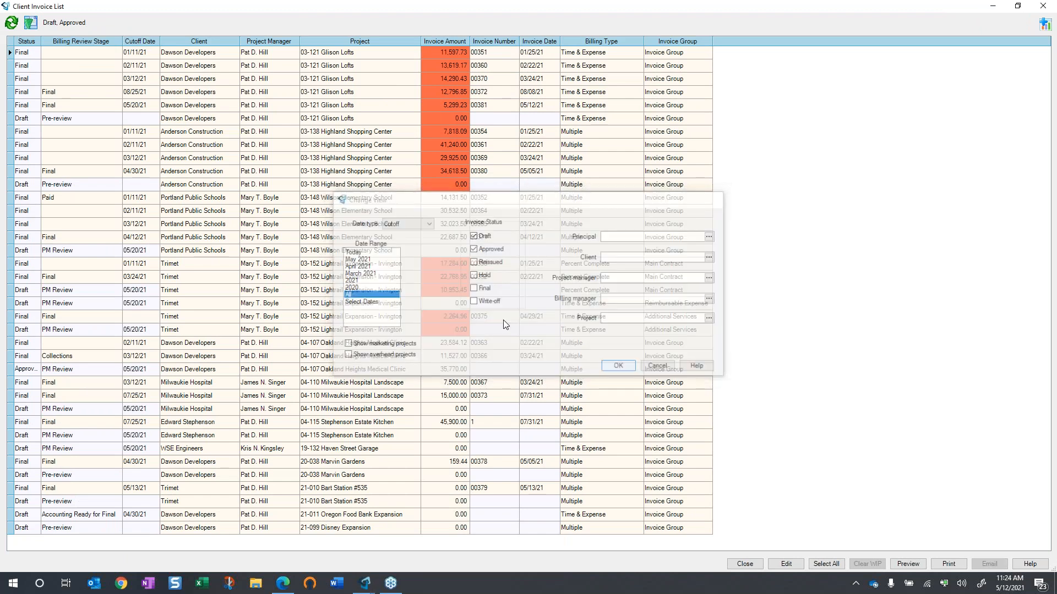
- Print the draft invoice for 21-011 Oregon Food Bank Expansion as final to PDF with invoice date 05/12/21
left_click(18, 212)
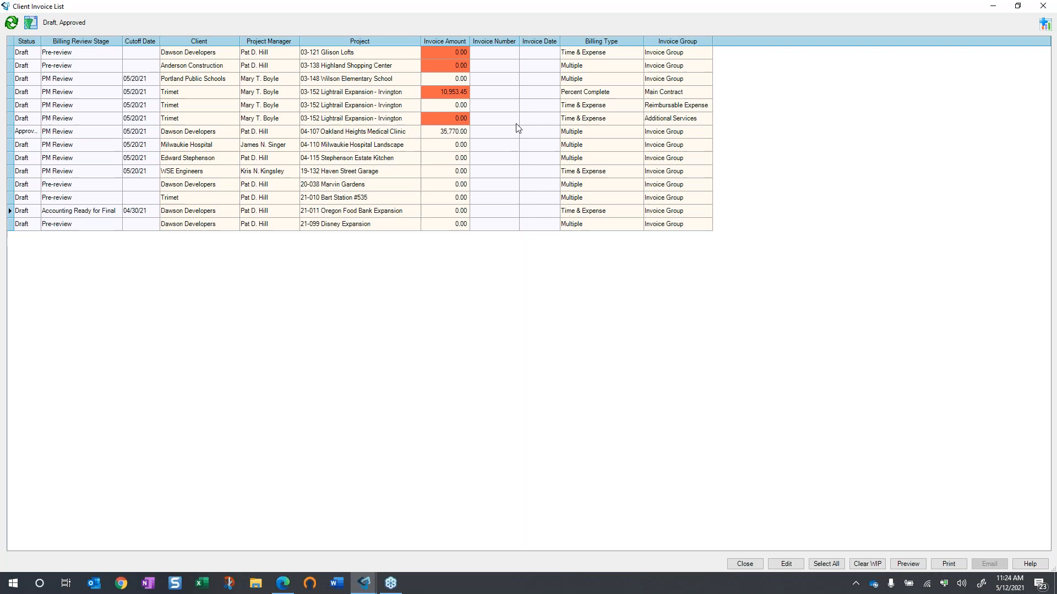
right_click(437, 211)
left_click(471, 243)
left_click(537, 228)
left_click(549, 247)
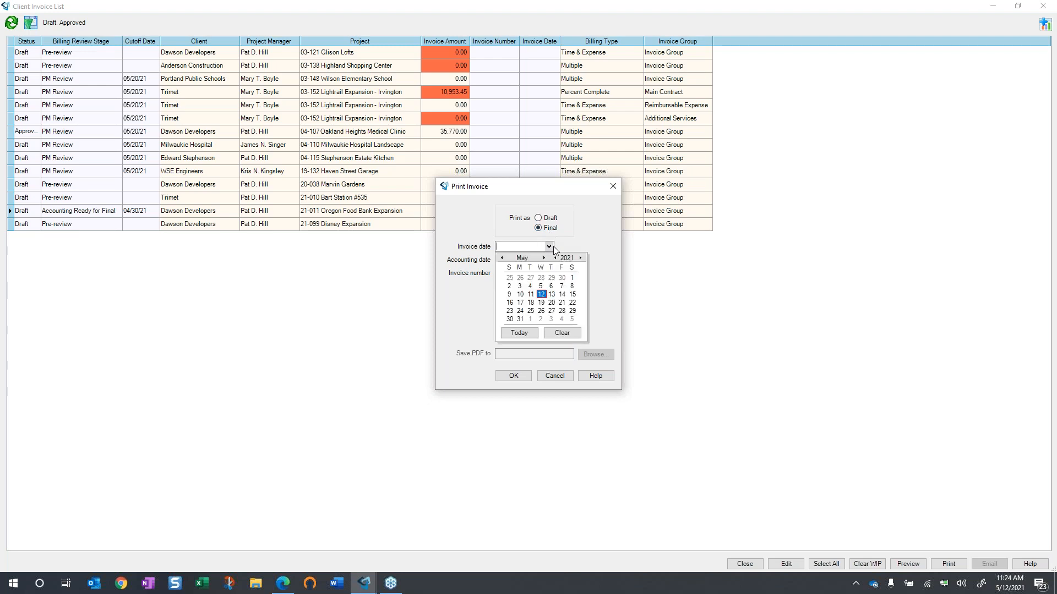
left_click(548, 292)
left_click(511, 376)
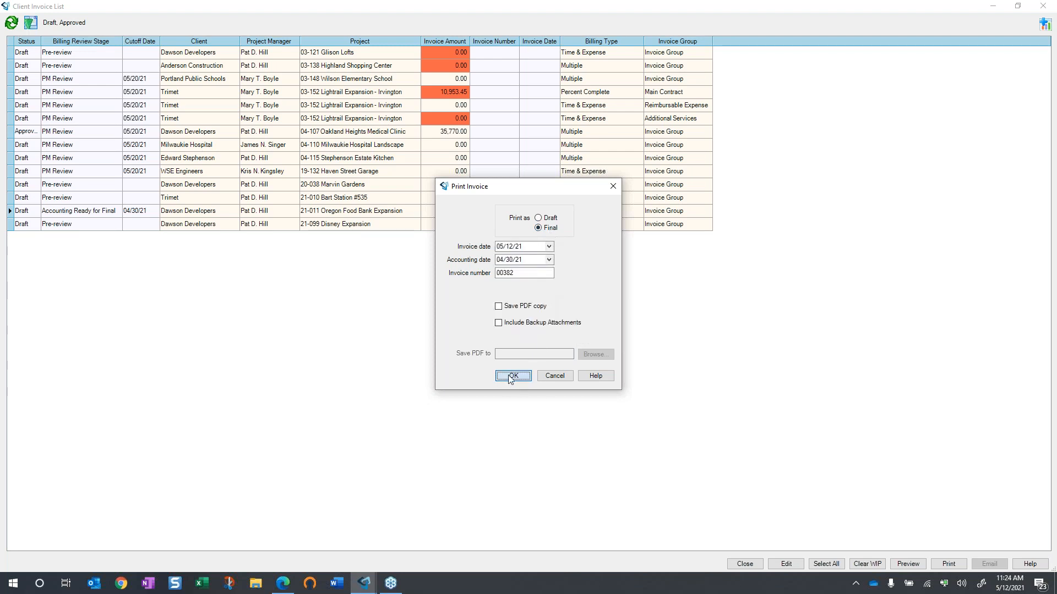
left_click(582, 301)
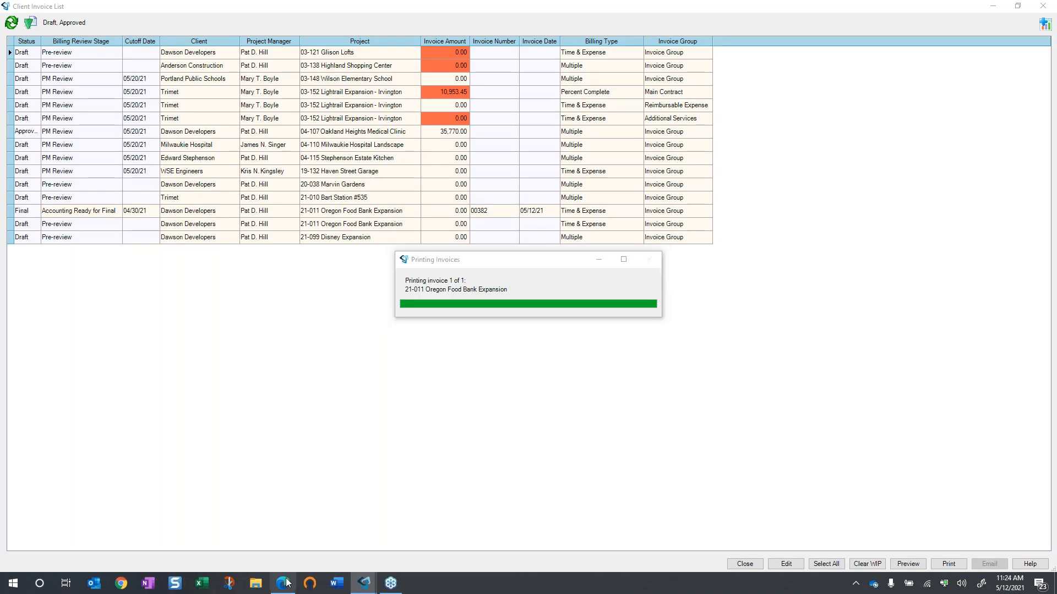
left_click(963, 551)
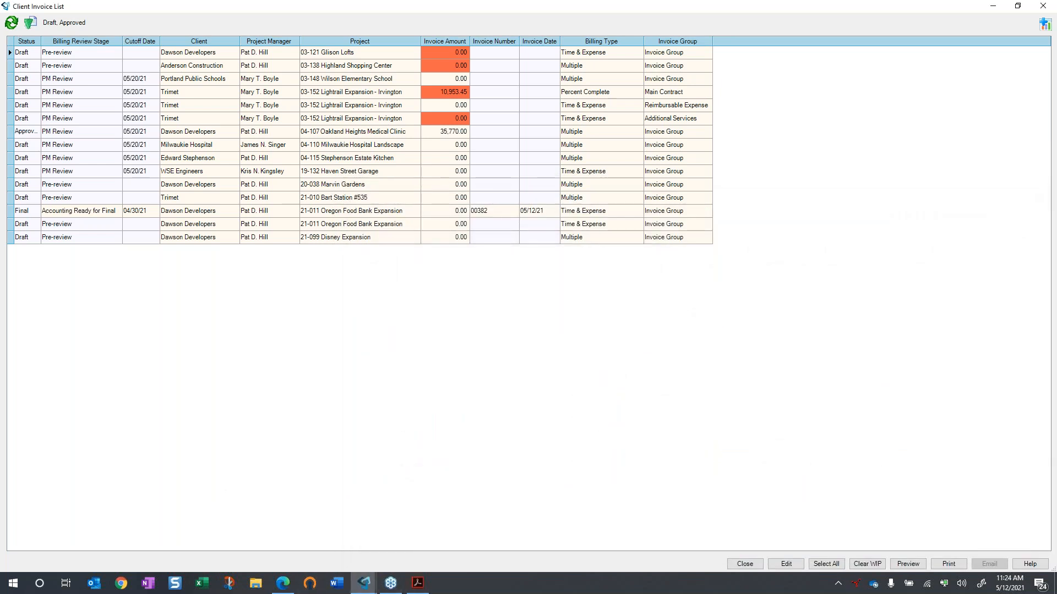
- Return to the Ajera main menu in the browser and open the Profit and Loss Statement report
left_click(283, 584)
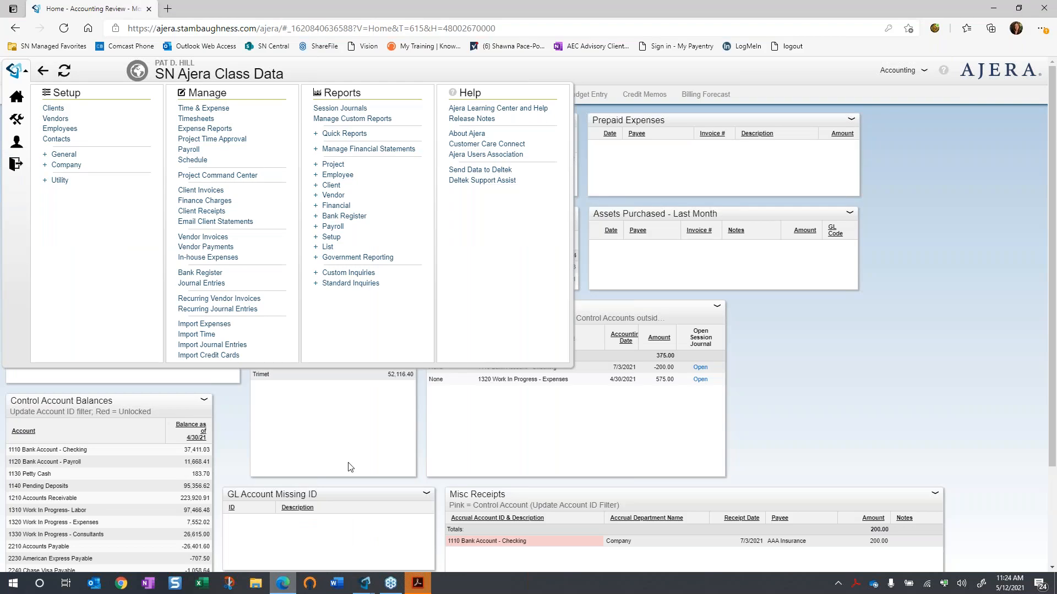
left_click(337, 206)
left_click(356, 259)
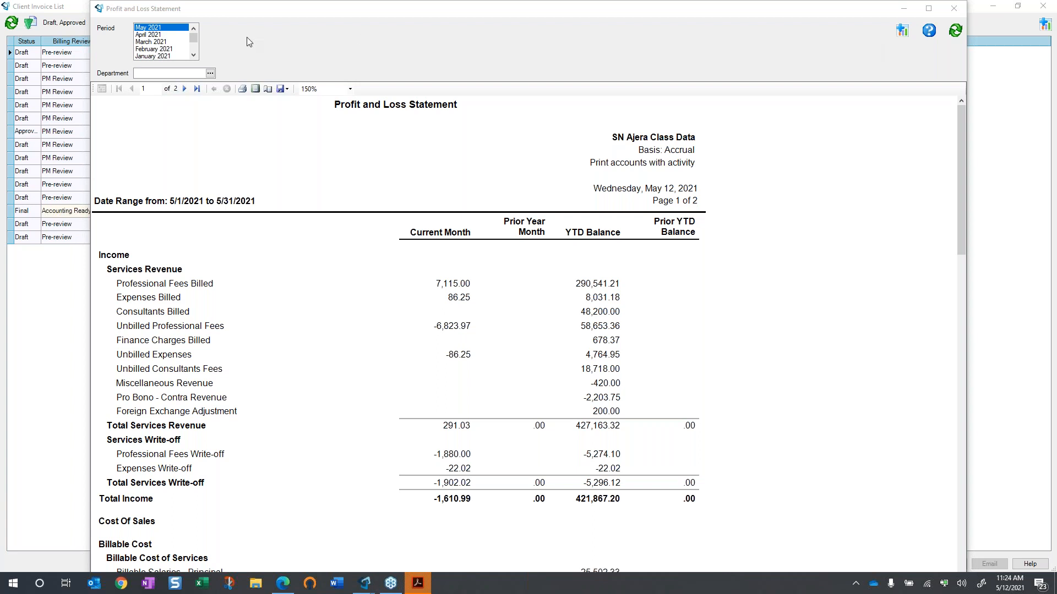
- Set the Profit and Loss Statement's period to the full year 2021 and refresh the report
left_click(164, 34)
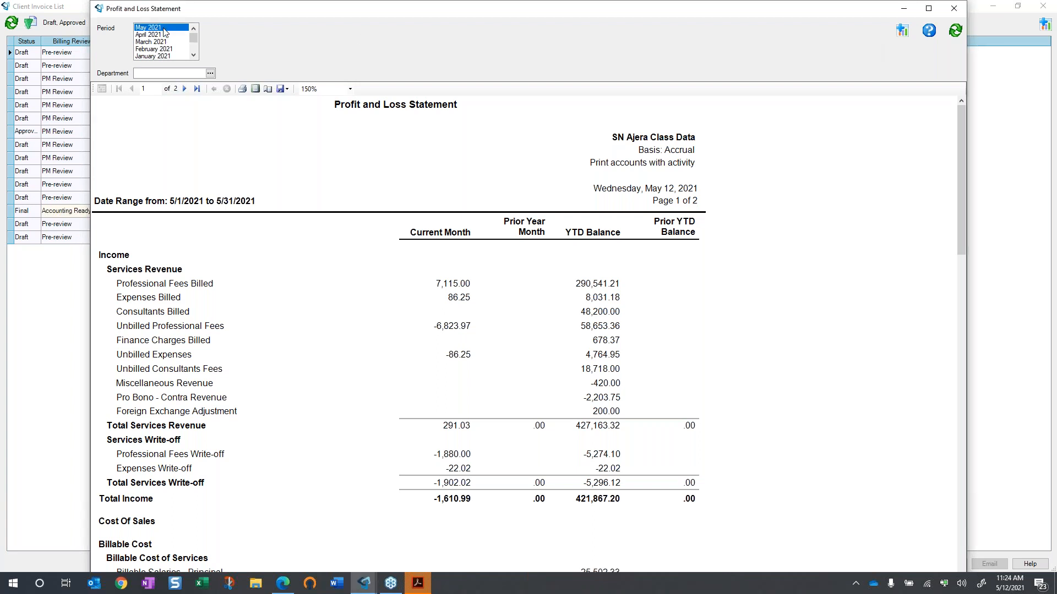
left_click(193, 55)
left_click(193, 55)
left_click(193, 55)
left_click(193, 55)
left_click(193, 55)
left_click(193, 55)
left_click(193, 55)
left_click(193, 55)
left_click(193, 55)
left_click(194, 55)
left_click(193, 55)
left_click(156, 36)
left_click(158, 44)
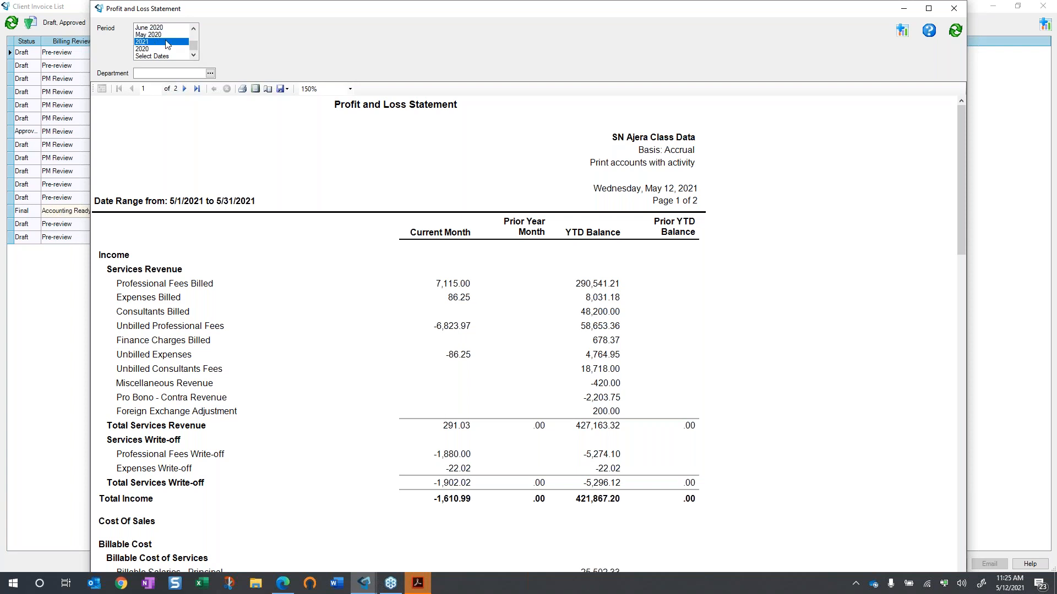
left_click(949, 33)
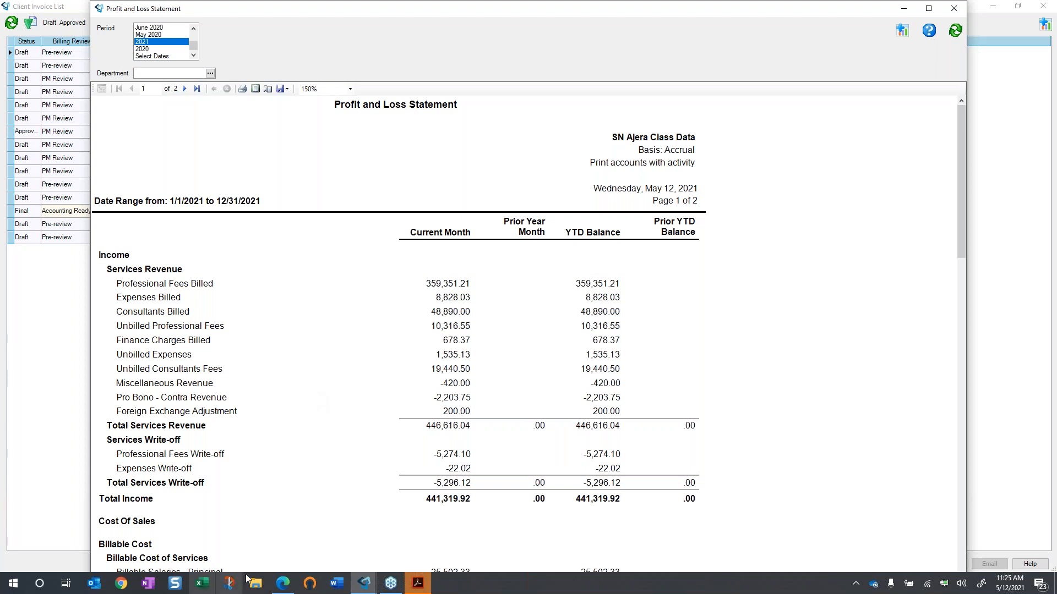
- Open the Balance Sheet report from the main menu and review its assets, liabilities and equity
mouse_move(284, 587)
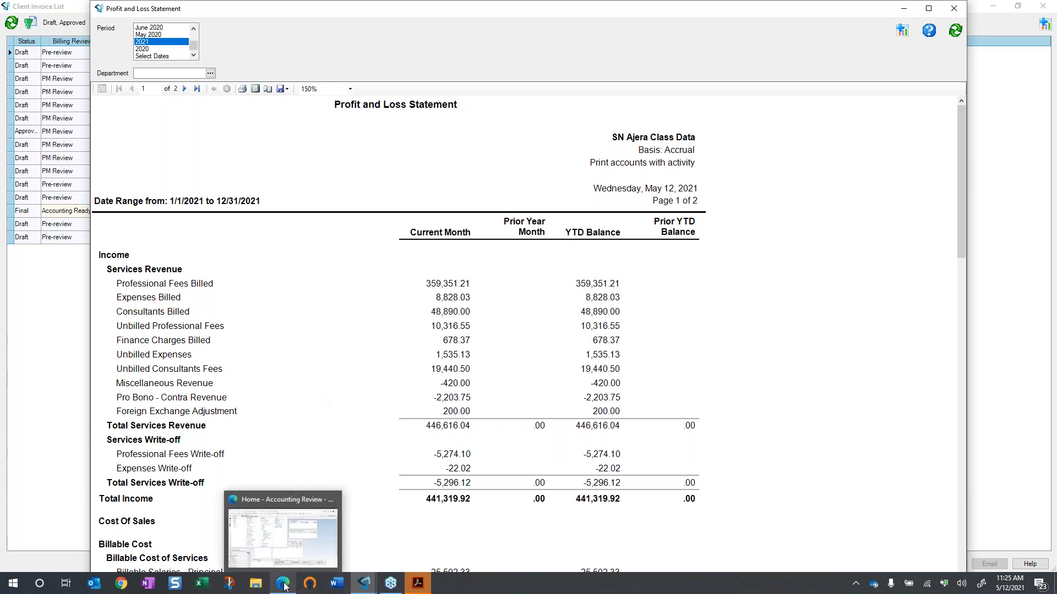
left_click(324, 543)
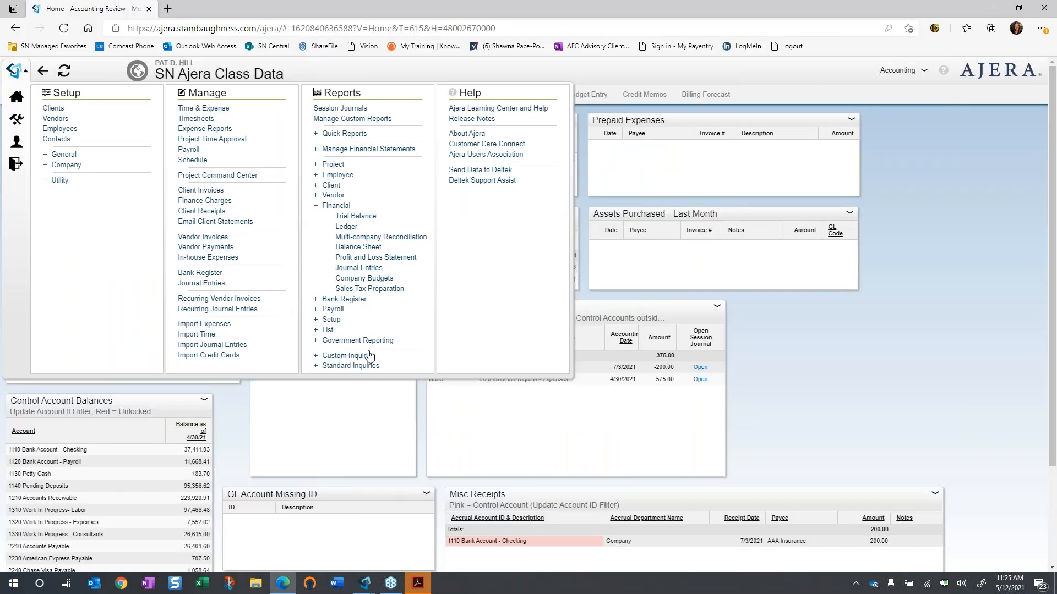
left_click(376, 249)
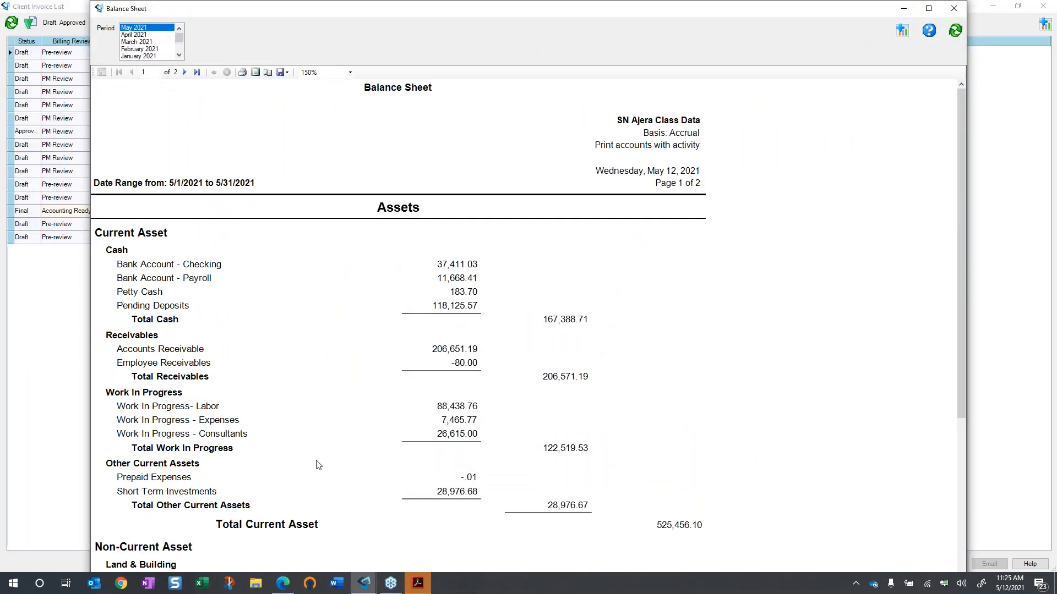
scroll(318, 466, "down", 1)
scroll(319, 466, "down", 3)
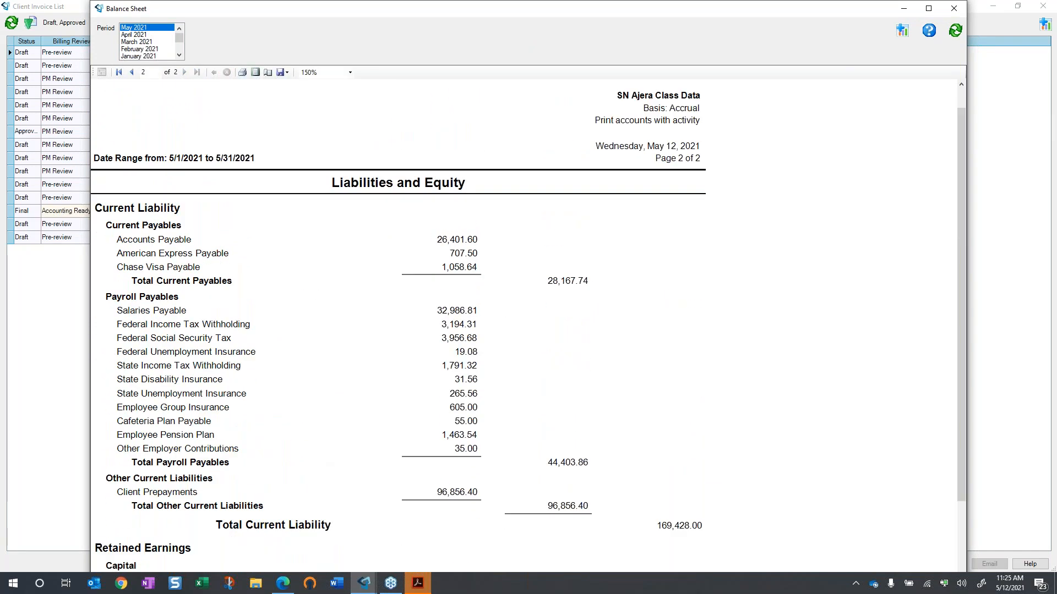
scroll(528, 326, "down", 1)
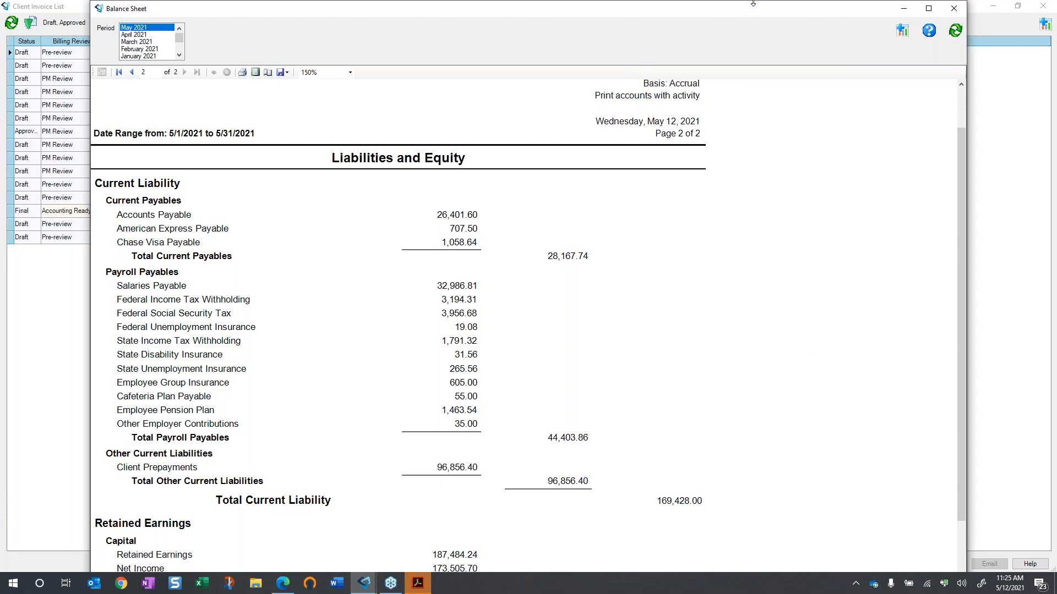
- Move the Balance Sheet window slightly down, return to the main menu and open the Ledger report
mouse_move(719, 12)
left_mouse_down()
mouse_move(671, 37)
mouse_move(671, 27)
mouse_move(709, 26)
left_mouse_up()
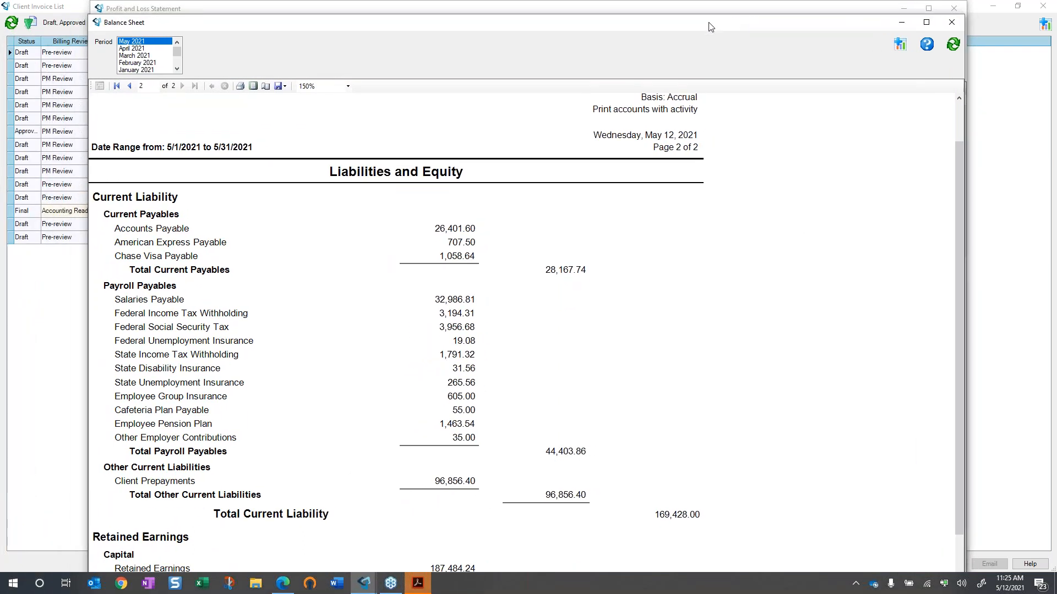
left_click(999, 98)
left_click(280, 587)
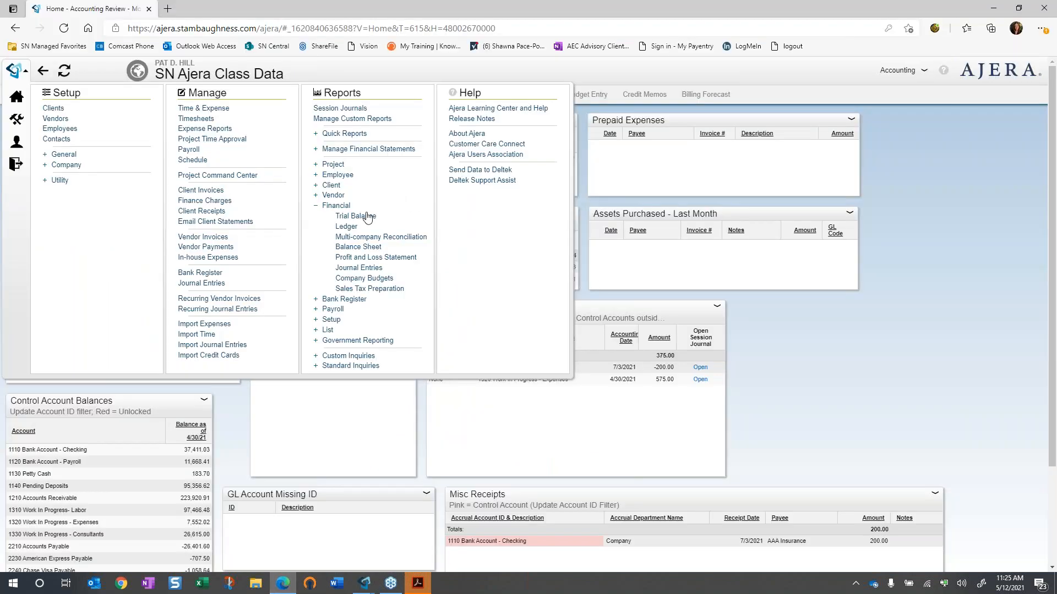
left_click(354, 228)
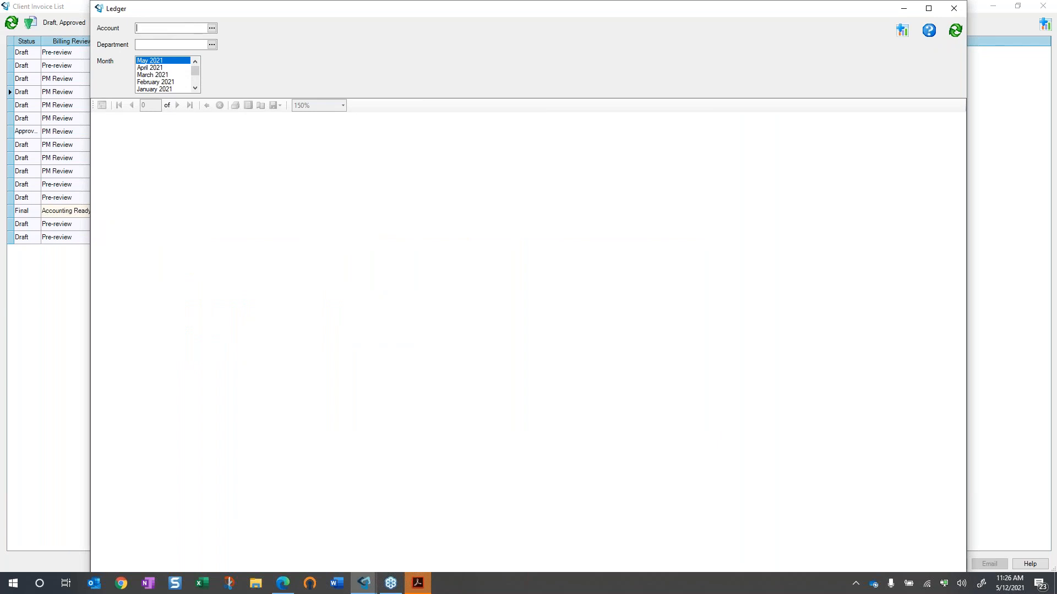
- Select account 4330 Pro Bono - Contra Revenue for the Ledger report and generate it for May 2021
type("Professional Fees Billed")
left_click(211, 27)
scroll(489, 314, "down", 2)
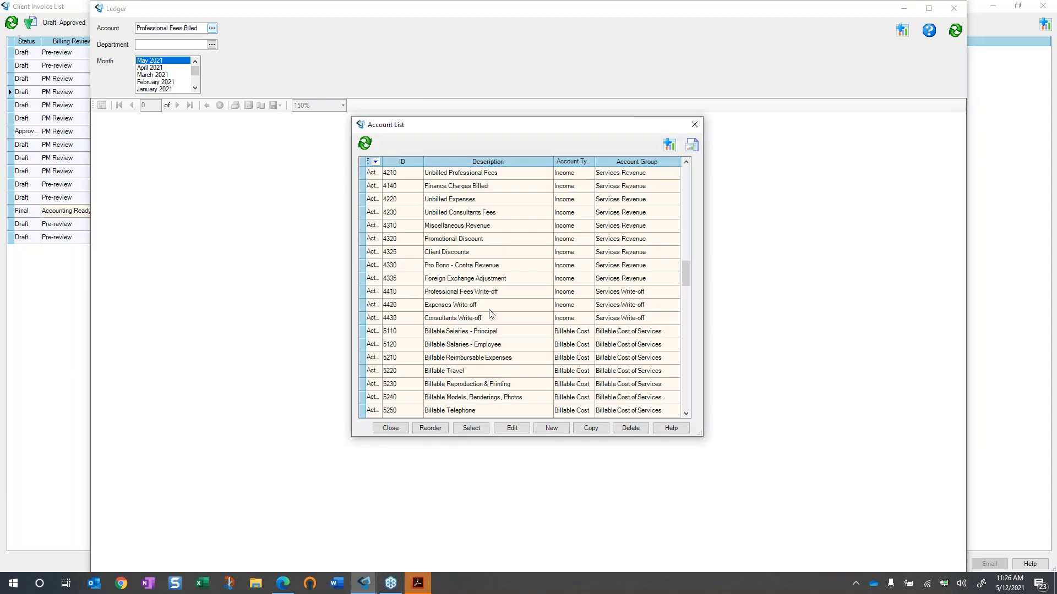
double_click(472, 227)
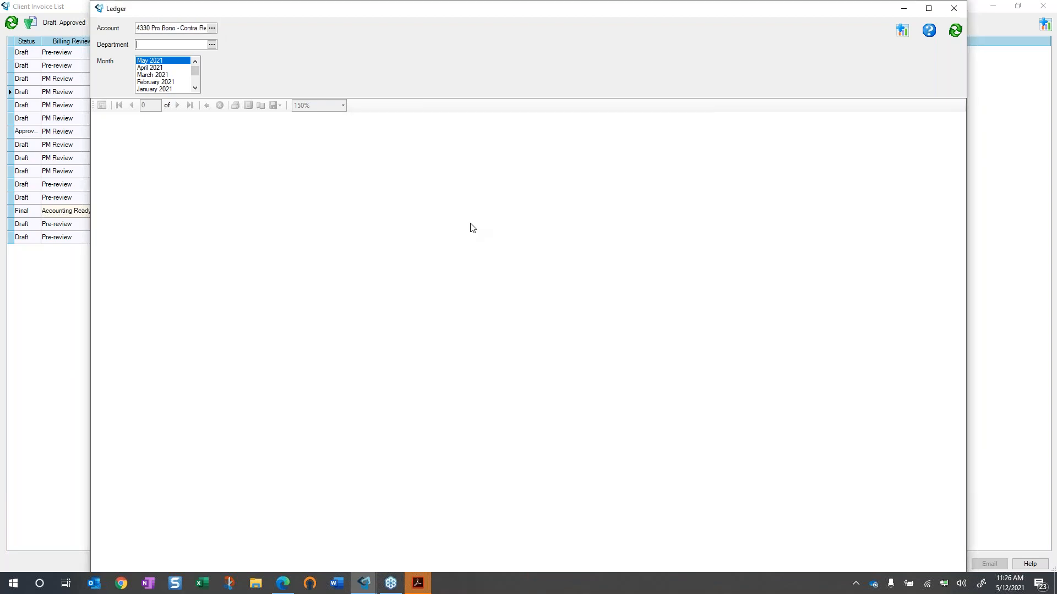
left_click(960, 26)
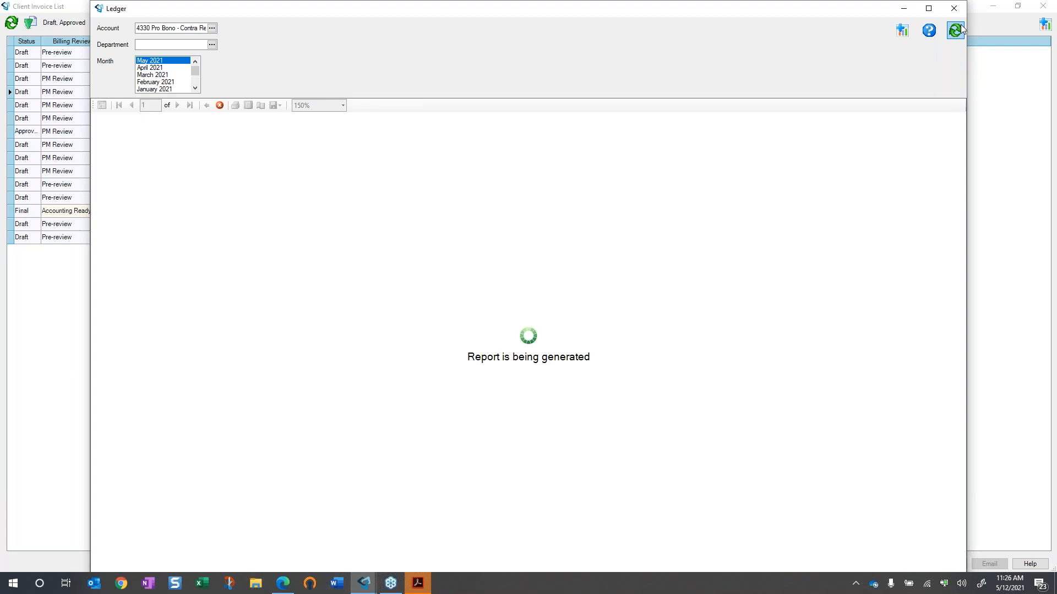
- Rerun the Ledger report for April 2021 and drill down into the 4330 Pro Bono - Contra Revenue account
left_click(189, 67)
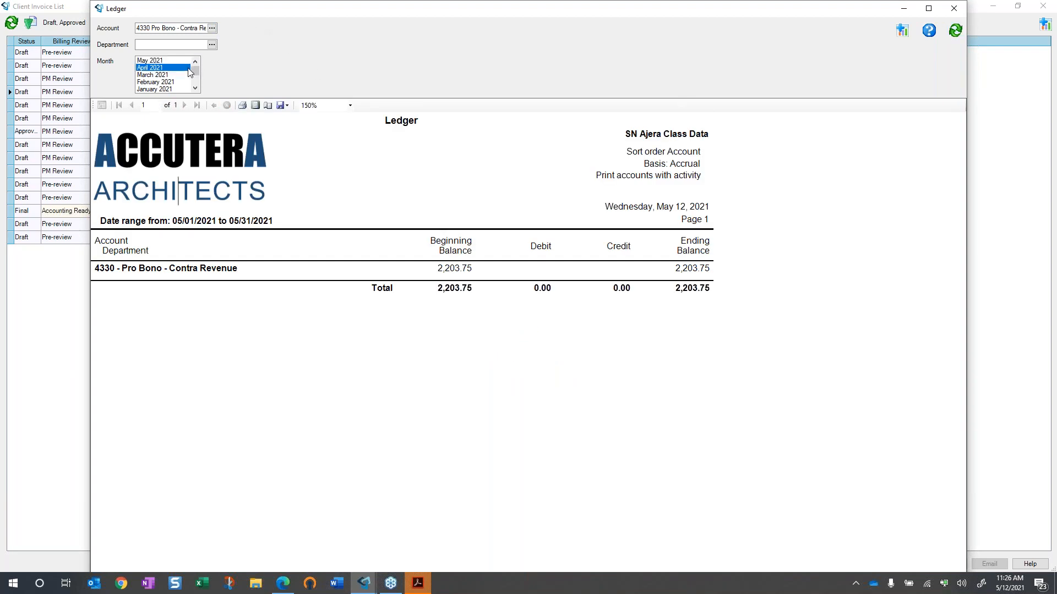
left_click(959, 30)
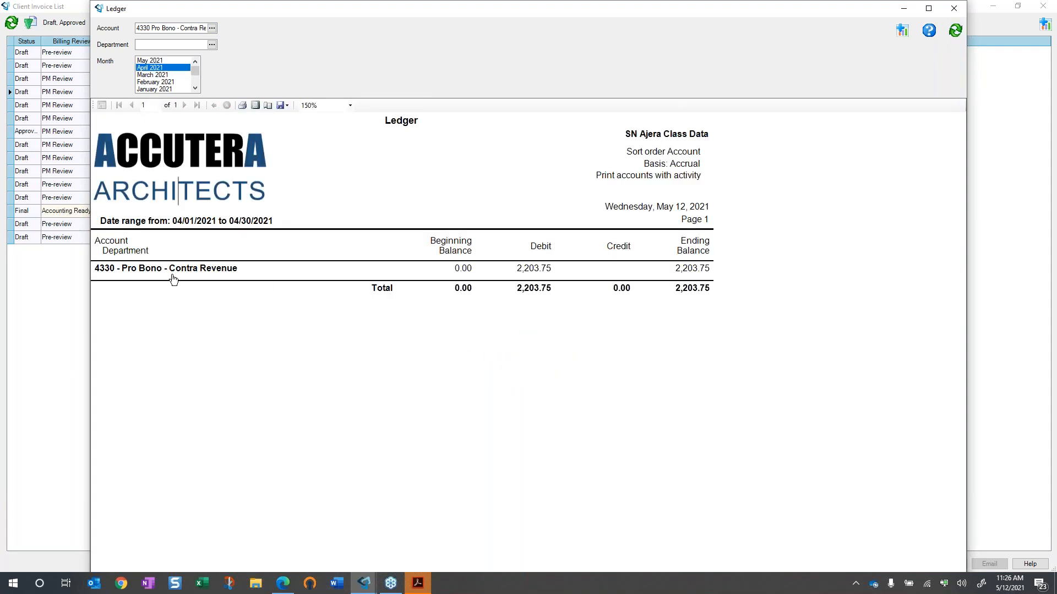
left_click(175, 270)
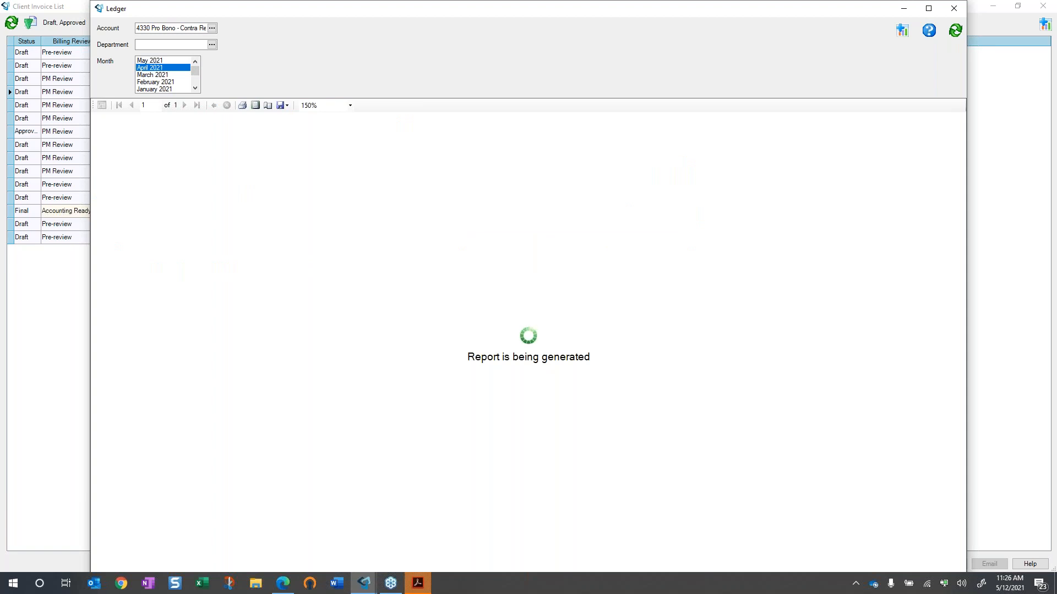